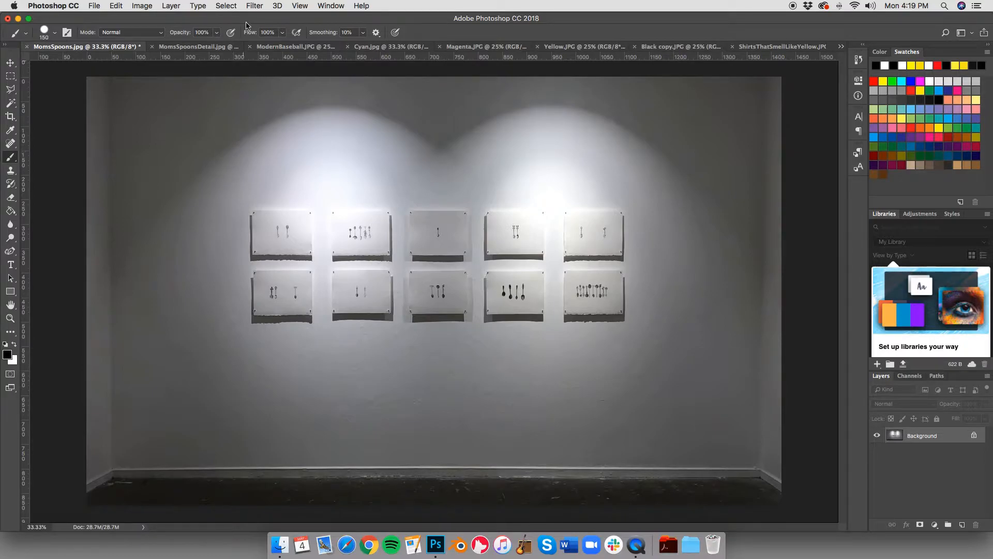
Step: Enter Quick Mask mode and paint the mask over the whole wall and floor around the ten prints, enlarging the brush to 500
{"action": "left_click", "coordinate": [232, 7]}
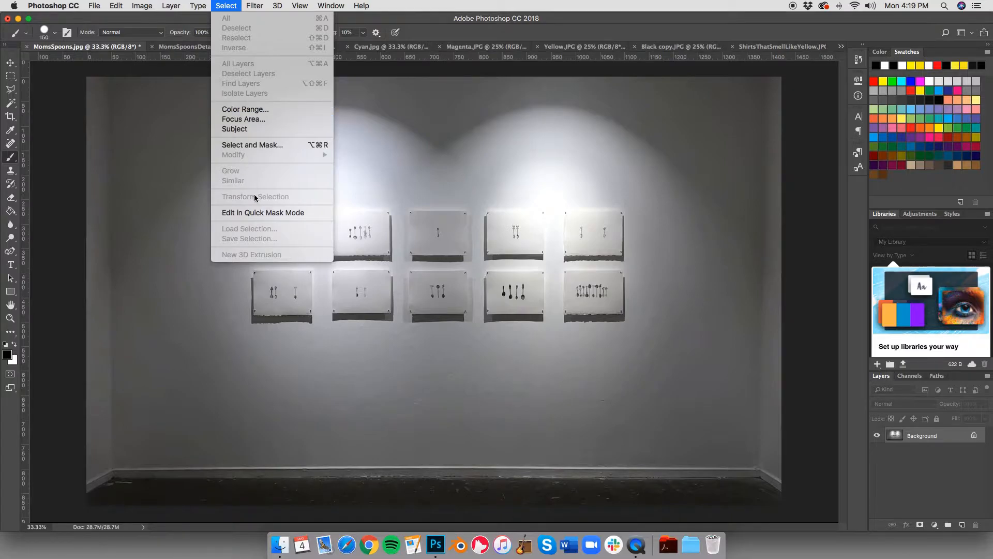
{"action": "left_click", "coordinate": [274, 213]}
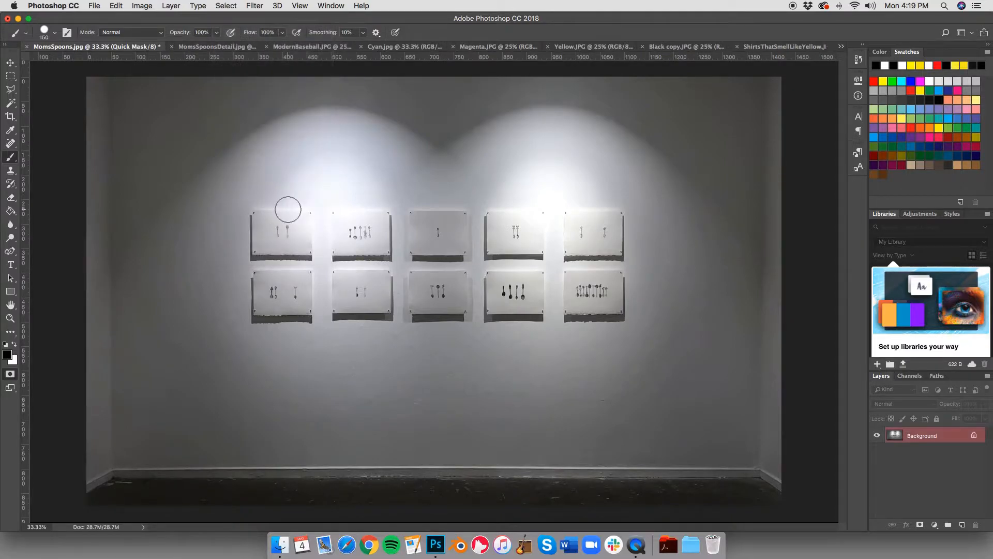
{"action": "left_click_drag", "start_coordinate": [253, 175], "coordinate": [420, 154]}
{"action": "mouse_move", "coordinate": [360, 133]}
{"action": "left_mouse_down"}
{"action": "mouse_move", "coordinate": [275, 154]}
{"action": "mouse_move", "coordinate": [595, 171]}
{"action": "mouse_move", "coordinate": [378, 142]}
{"action": "mouse_move", "coordinate": [537, 137]}
{"action": "mouse_move", "coordinate": [321, 137]}
{"action": "left_mouse_up"}
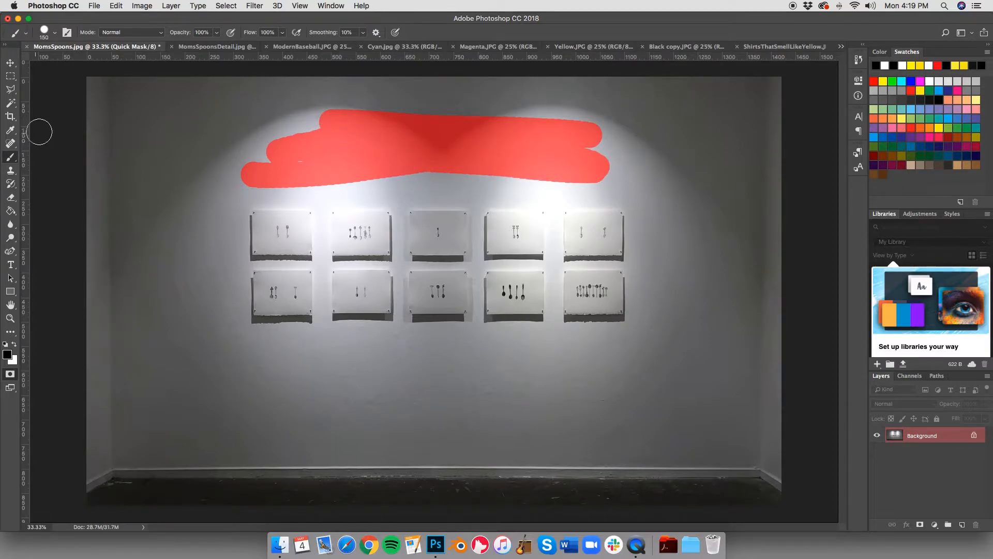
{"action": "key", "text": "bracketright"}
{"action": "key", "text": "bracketright"}
{"action": "key", "text": "bracketright"}
{"action": "key", "text": "bracketright"}
{"action": "key", "text": "bracketright"}
{"action": "key", "text": "bracketright"}
{"action": "left_click", "coordinate": [126, 107]}
{"action": "mouse_move", "coordinate": [182, 107]}
{"action": "left_mouse_down"}
{"action": "mouse_move", "coordinate": [598, 93]}
{"action": "mouse_move", "coordinate": [754, 149]}
{"action": "mouse_move", "coordinate": [792, 414]}
{"action": "mouse_move", "coordinate": [529, 470]}
{"action": "mouse_move", "coordinate": [78, 466]}
{"action": "mouse_move", "coordinate": [78, 111]}
{"action": "mouse_move", "coordinate": [116, 349]}
{"action": "mouse_move", "coordinate": [167, 197]}
{"action": "mouse_move", "coordinate": [204, 215]}
{"action": "mouse_move", "coordinate": [195, 355]}
{"action": "mouse_move", "coordinate": [287, 370]}
{"action": "mouse_move", "coordinate": [634, 372]}
{"action": "mouse_move", "coordinate": [681, 316]}
{"action": "mouse_move", "coordinate": [678, 207]}
{"action": "mouse_move", "coordinate": [645, 161]}
{"action": "mouse_move", "coordinate": [373, 145]}
{"action": "mouse_move", "coordinate": [269, 160]}
{"action": "mouse_move", "coordinate": [621, 155]}
{"action": "mouse_move", "coordinate": [730, 331]}
{"action": "mouse_move", "coordinate": [620, 419]}
{"action": "mouse_move", "coordinate": [207, 421]}
{"action": "left_mouse_up"}
{"action": "left_click_drag", "start_coordinate": [748, 107], "coordinate": [801, 95]}
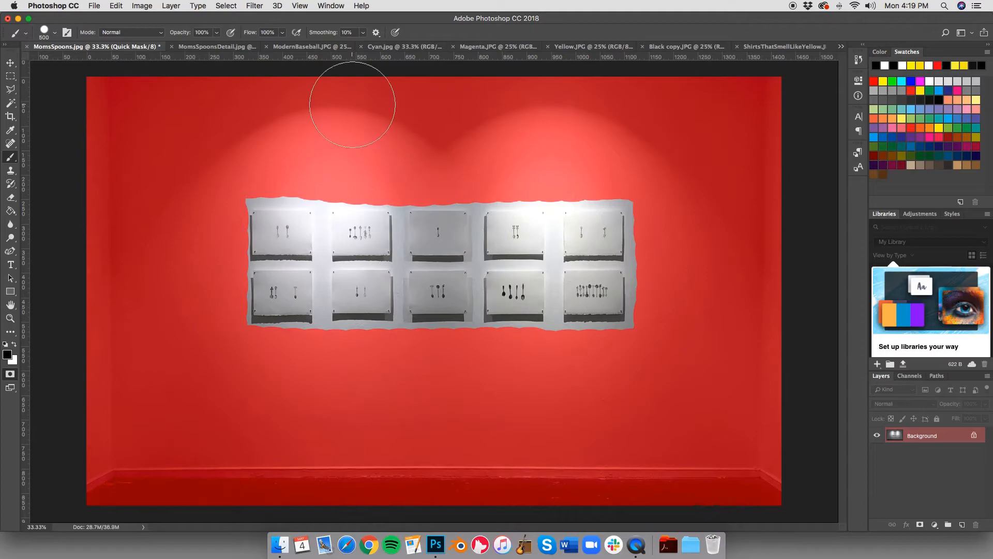
Step: Leave Quick Mask mode to turn the unmasked print area into a selection, and undo the black paint filling it
{"action": "left_click", "coordinate": [226, 6]}
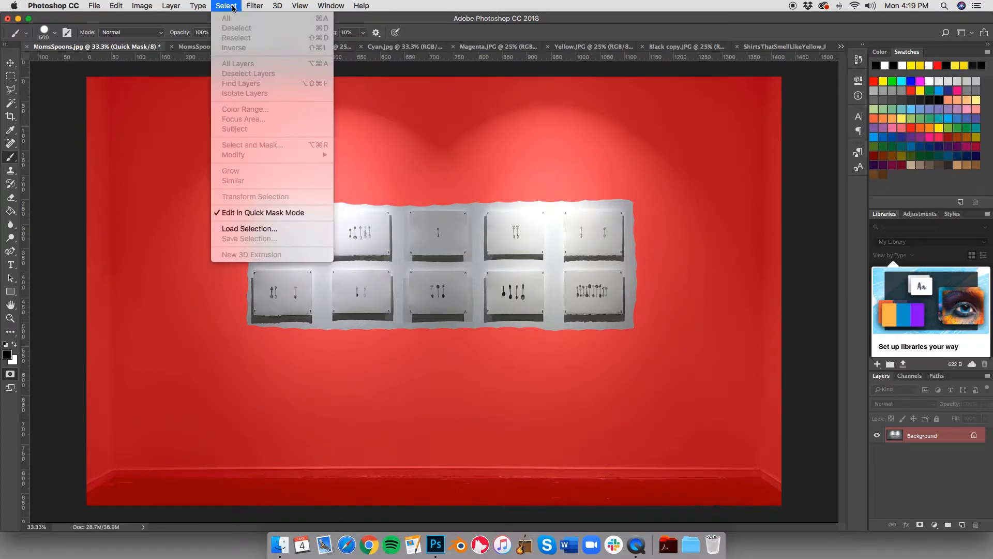
{"action": "left_click", "coordinate": [240, 212]}
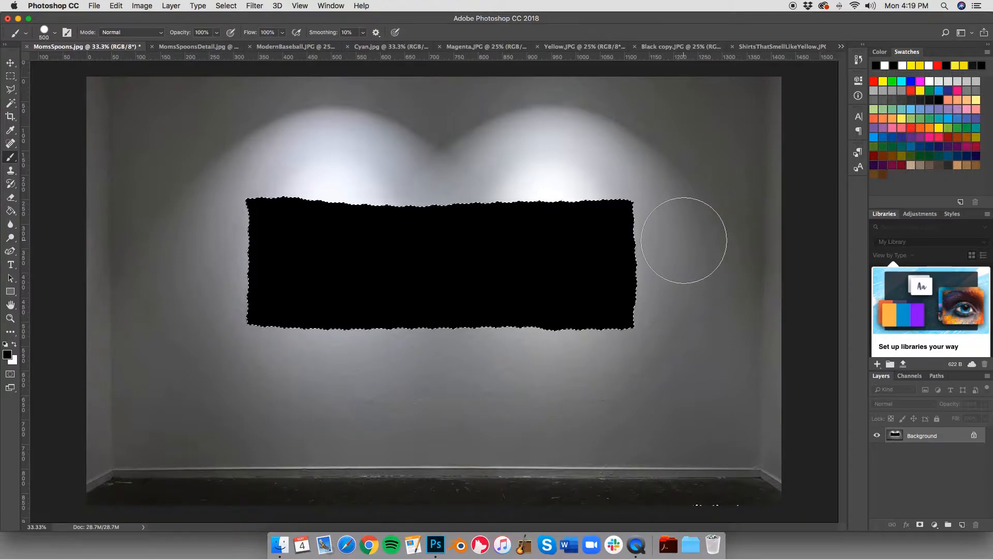
{"action": "key", "text": "super+z"}
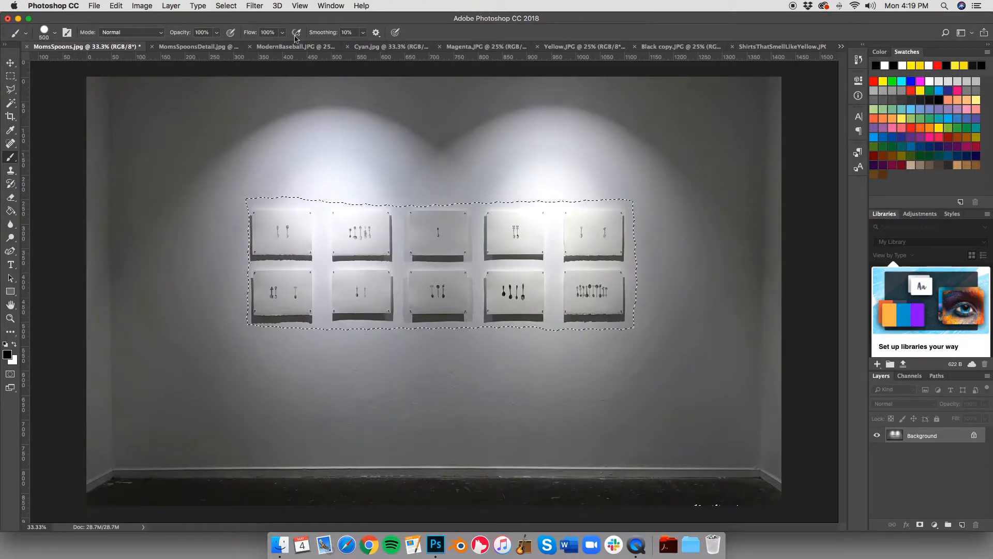
Step: Invert the selection and paint a thick black stroke across the upper part of the wall
{"action": "left_click", "coordinate": [226, 6]}
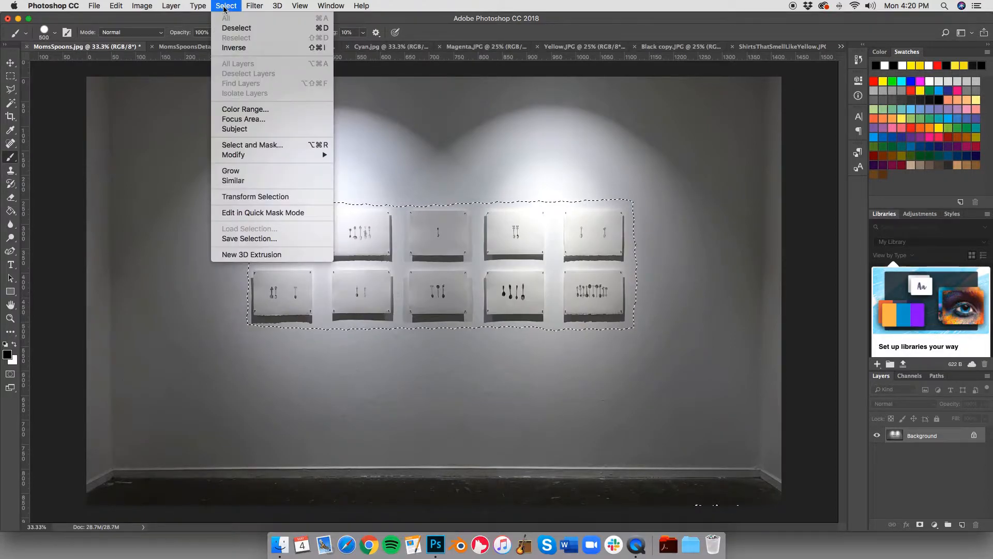
{"action": "left_click", "coordinate": [234, 51]}
{"action": "left_click_drag", "start_coordinate": [104, 98], "coordinate": [525, 107]}
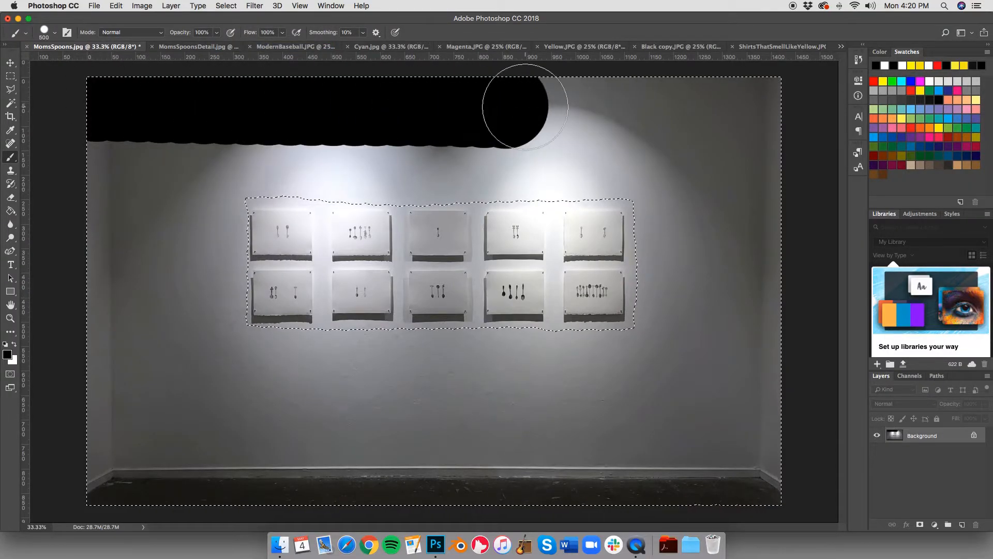
Step: Erase the wall and floor outside the prints to white with the Eraser enlarged to 800
{"action": "left_click", "coordinate": [11, 198]}
{"action": "key", "text": "bracketright"}
{"action": "key", "text": "bracketright"}
{"action": "key", "text": "bracketright"}
{"action": "key", "text": "bracketright"}
{"action": "key", "text": "bracketright"}
{"action": "key", "text": "bracketright"}
{"action": "key", "text": "bracketright"}
{"action": "key", "text": "bracketright"}
{"action": "key", "text": "bracketright"}
{"action": "key", "text": "bracketright"}
{"action": "key", "text": "bracketright"}
{"action": "key", "text": "bracketright"}
{"action": "key", "text": "bracketright"}
{"action": "key", "text": "bracketright"}
{"action": "key", "text": "bracketright"}
{"action": "key", "text": "bracketright"}
{"action": "key", "text": "bracketright"}
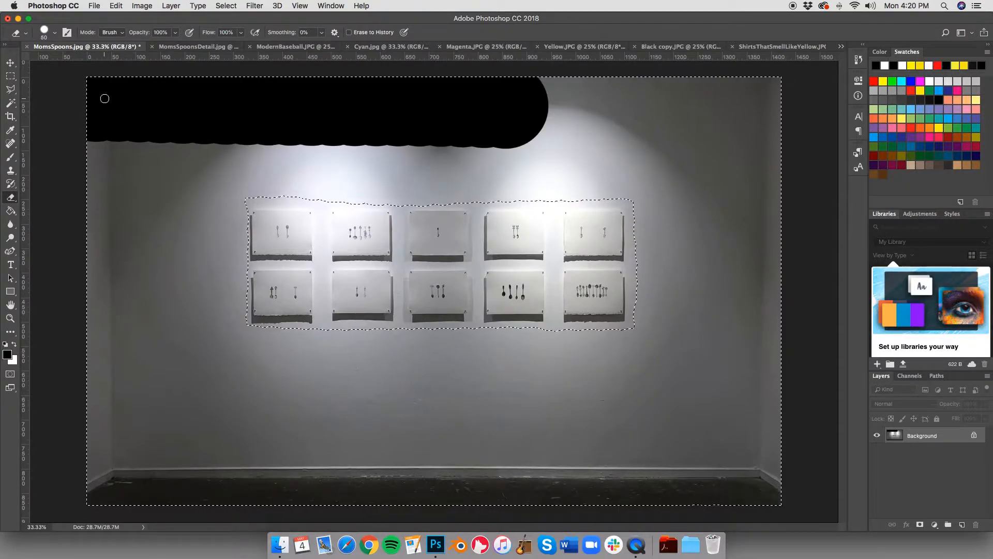
{"action": "key", "text": "bracketright"}
{"action": "key", "text": "bracketright"}
{"action": "key", "text": "bracketright"}
{"action": "key", "text": "bracketright"}
{"action": "key", "text": "bracketright"}
{"action": "key", "text": "bracketright"}
{"action": "key", "text": "bracketright"}
{"action": "key", "text": "bracketright"}
{"action": "key", "text": "bracketright"}
{"action": "key", "text": "bracketright"}
{"action": "key", "text": "bracketright"}
{"action": "key", "text": "bracketright"}
{"action": "key", "text": "bracketright"}
{"action": "mouse_move", "coordinate": [92, 130]}
{"action": "left_mouse_down"}
{"action": "mouse_move", "coordinate": [538, 115]}
{"action": "mouse_move", "coordinate": [857, 137]}
{"action": "mouse_move", "coordinate": [423, 195]}
{"action": "mouse_move", "coordinate": [71, 258]}
{"action": "mouse_move", "coordinate": [548, 309]}
{"action": "mouse_move", "coordinate": [722, 338]}
{"action": "mouse_move", "coordinate": [203, 367]}
{"action": "mouse_move", "coordinate": [104, 418]}
{"action": "mouse_move", "coordinate": [392, 485]}
{"action": "mouse_move", "coordinate": [936, 456]}
{"action": "mouse_move", "coordinate": [886, 360]}
{"action": "mouse_move", "coordinate": [735, 270]}
{"action": "mouse_move", "coordinate": [430, 397]}
{"action": "mouse_move", "coordinate": [485, 437]}
{"action": "mouse_move", "coordinate": [724, 396]}
{"action": "mouse_move", "coordinate": [716, 351]}
{"action": "left_mouse_up"}
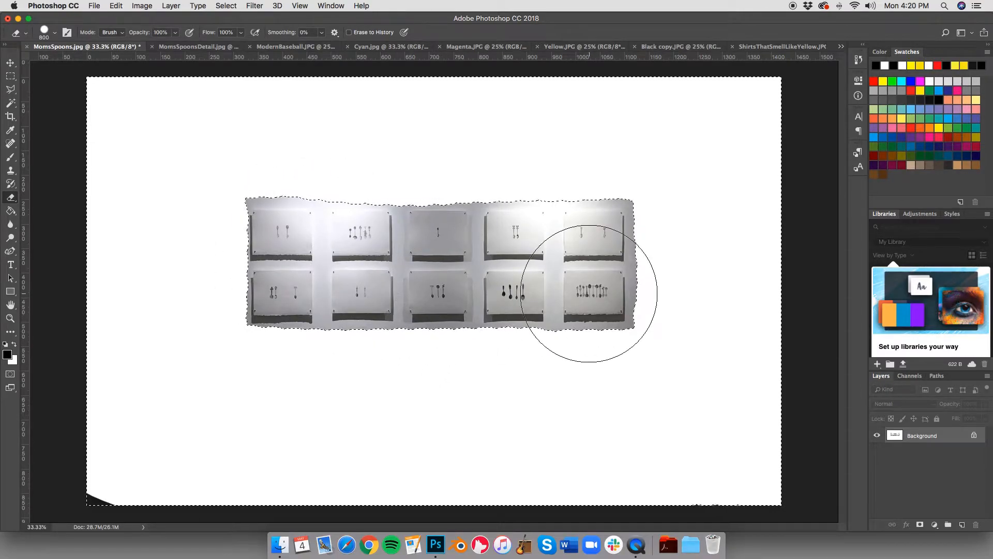
{"action": "left_click_drag", "start_coordinate": [160, 468], "coordinate": [252, 436]}
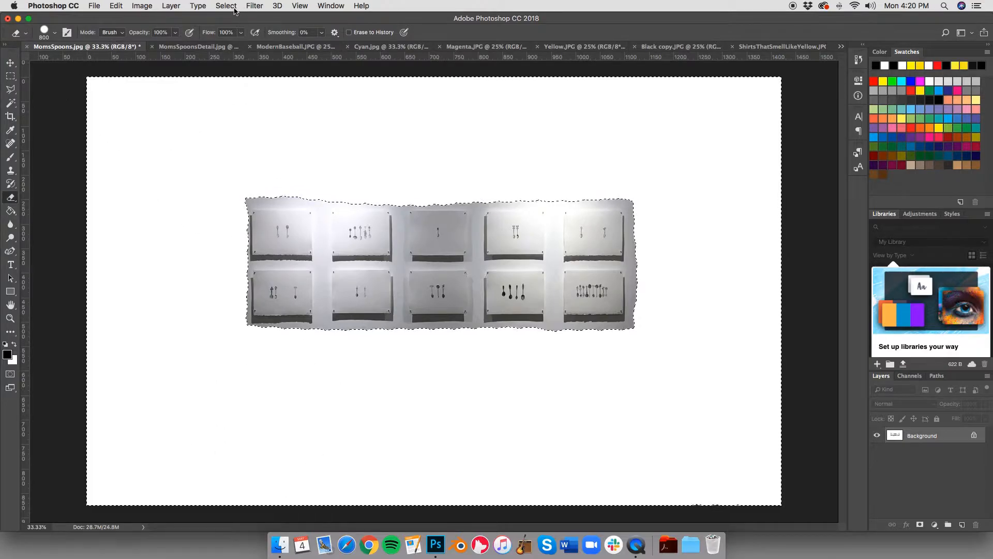
Step: Undo the erasing, painting and mask edits back to the original photo, and leave Quick Mask mode
{"action": "key", "text": "super+d"}
{"action": "key", "text": "super+alt+z"}
{"action": "key", "text": "super+alt+z"}
{"action": "key", "text": "super+alt+z"}
{"action": "key", "text": "super+alt+z"}
{"action": "key", "text": "q"}
{"action": "key", "text": "super+alt+z"}
{"action": "key", "text": "super+alt+z"}
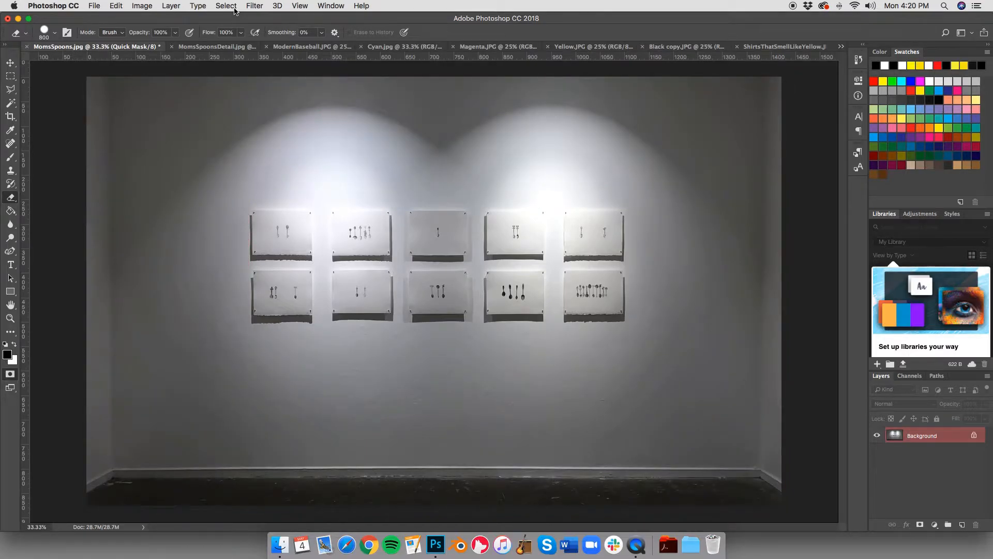
{"action": "left_click", "coordinate": [230, 8]}
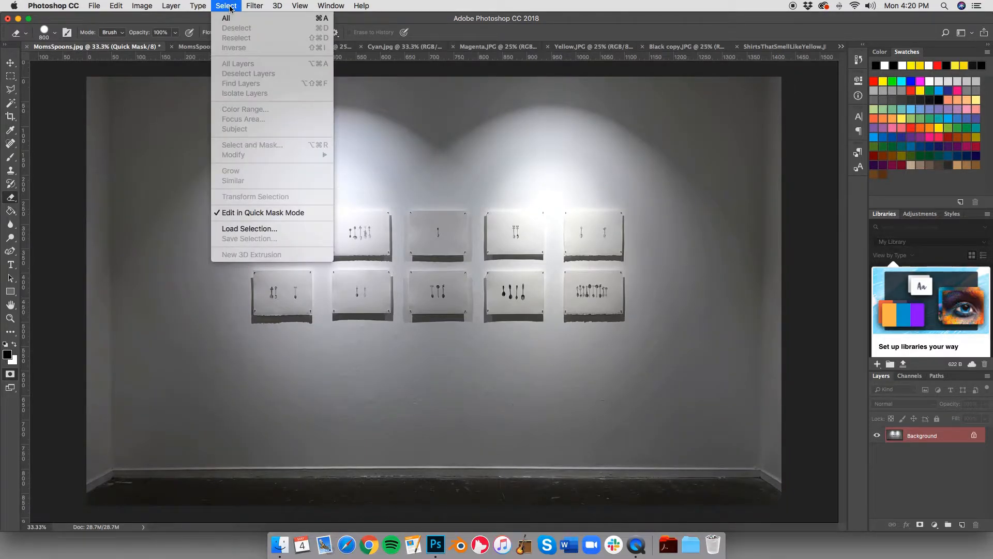
{"action": "left_click", "coordinate": [249, 214]}
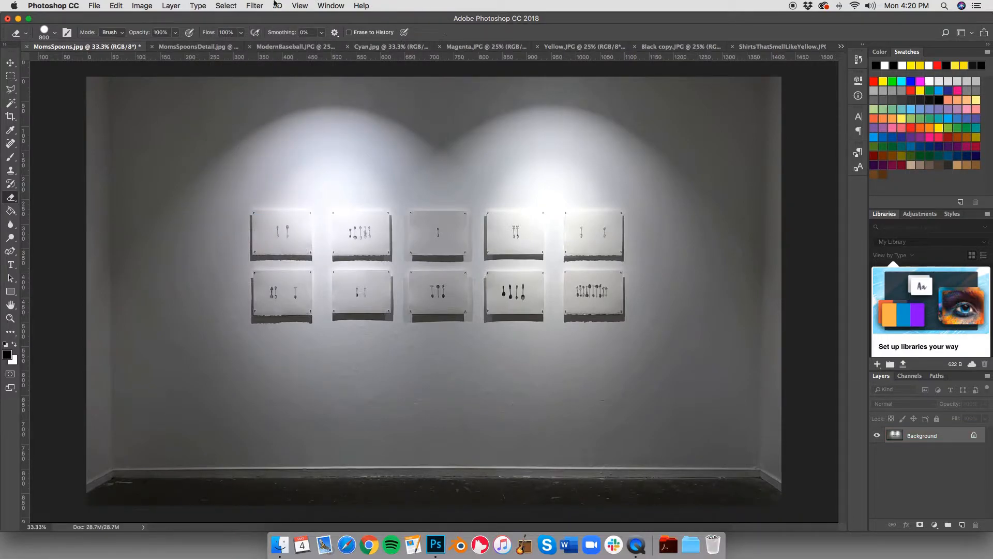
Step: Open Select and Mask and quick-select the last print in the lower row
{"action": "left_click", "coordinate": [235, 9]}
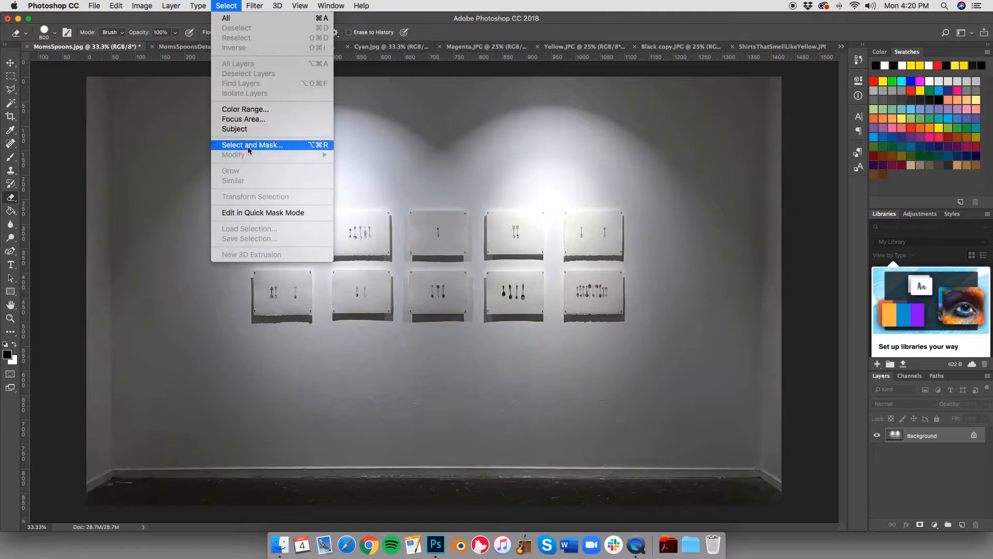
{"action": "left_click", "coordinate": [293, 146]}
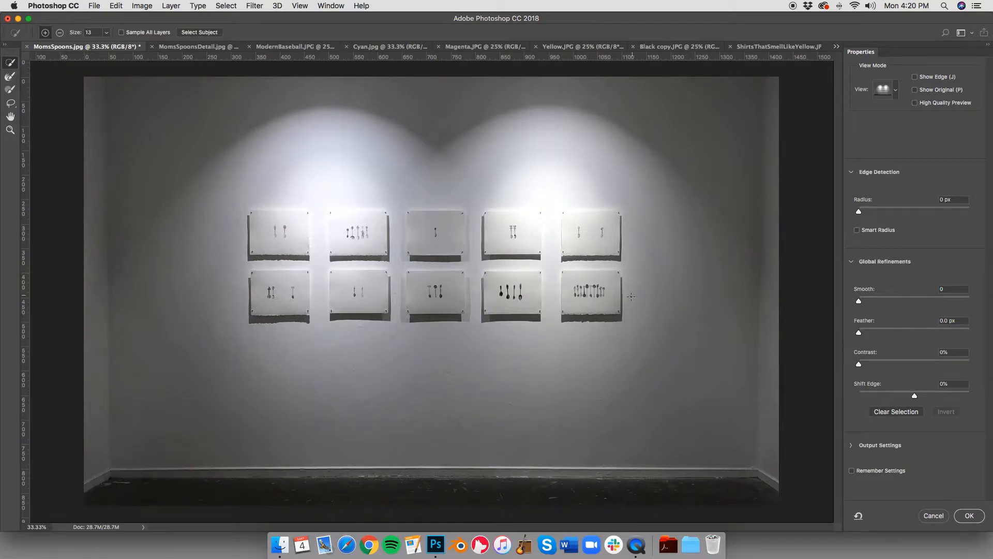
{"action": "left_click", "coordinate": [616, 290]}
Step: Try out the Radius, Smooth, Feather and Contrast refinements, raising Smooth to 34 and returning it to 0
{"action": "left_click_drag", "start_coordinate": [860, 213], "coordinate": [839, 218]}
{"action": "left_click_drag", "start_coordinate": [859, 300], "coordinate": [877, 301]}
{"action": "left_click", "coordinate": [897, 301]}
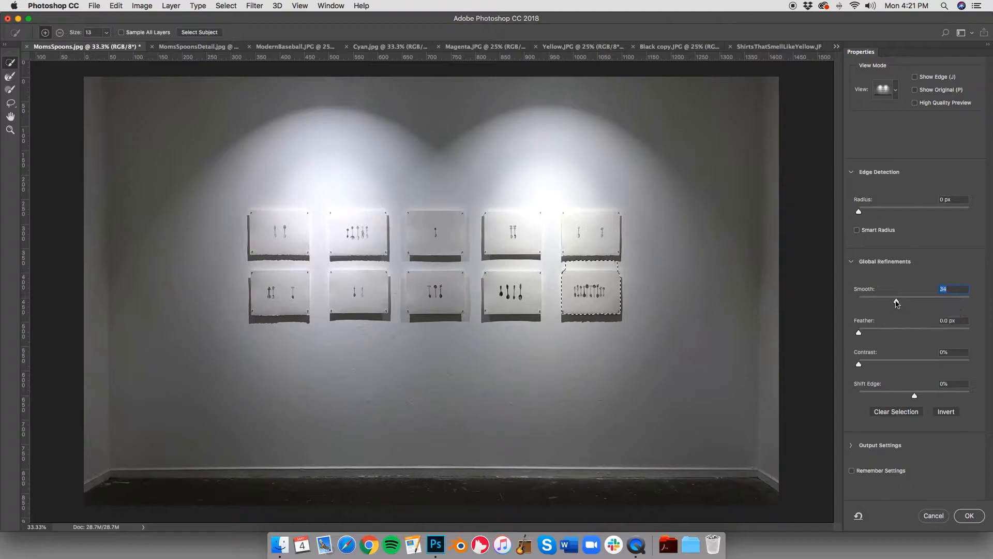
{"action": "left_click_drag", "start_coordinate": [897, 302], "coordinate": [837, 301]}
{"action": "mouse_move", "coordinate": [858, 332]}
{"action": "left_mouse_down"}
{"action": "mouse_move", "coordinate": [948, 334]}
{"action": "mouse_move", "coordinate": [859, 334]}
{"action": "left_mouse_up"}
{"action": "left_click_drag", "start_coordinate": [859, 365], "coordinate": [955, 364]}
Step: Extend the selection over the neighbouring lower-row print, and set Contrast to 0% and Shift Edge to +100%
{"action": "mouse_move", "coordinate": [491, 311]}
{"action": "left_mouse_down"}
{"action": "mouse_move", "coordinate": [489, 292]}
{"action": "mouse_move", "coordinate": [525, 266]}
{"action": "left_mouse_up"}
{"action": "left_click_drag", "start_coordinate": [955, 365], "coordinate": [826, 363]}
{"action": "left_click_drag", "start_coordinate": [916, 396], "coordinate": [853, 400]}
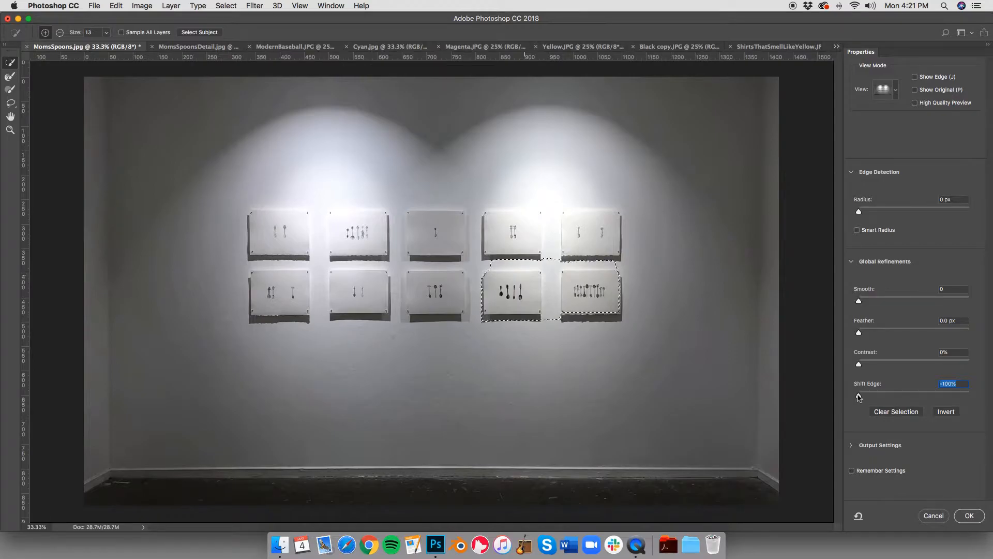
{"action": "left_click_drag", "start_coordinate": [859, 397], "coordinate": [983, 382]}
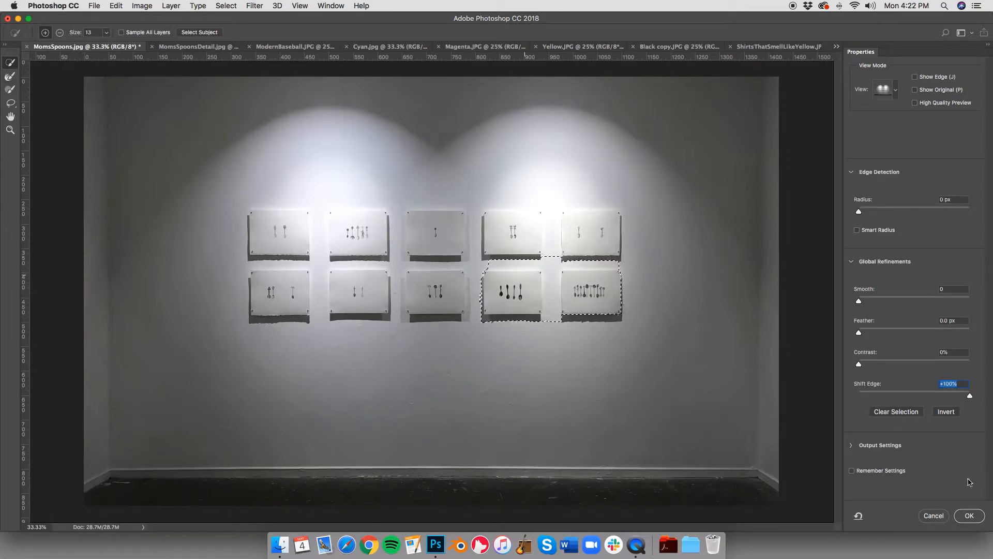
Step: Invert the selection and invert it back, and output it as a layer mask
{"action": "left_click", "coordinate": [942, 414]}
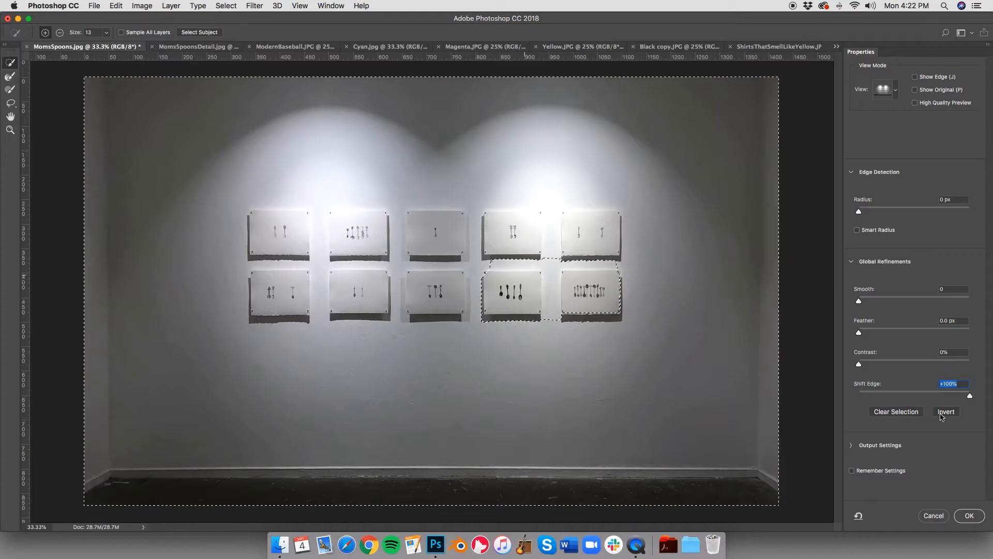
{"action": "left_click", "coordinate": [942, 415]}
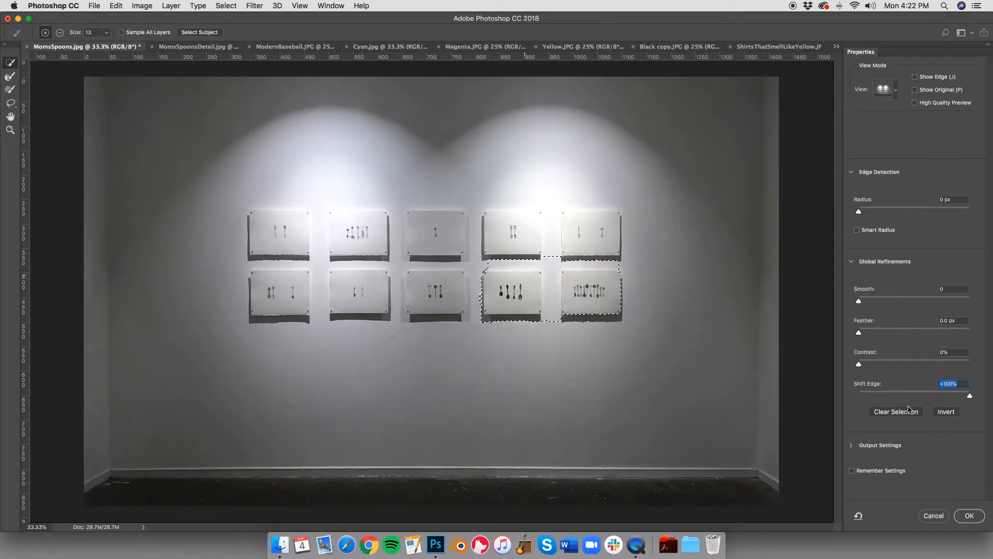
{"action": "left_click", "coordinate": [968, 516]}
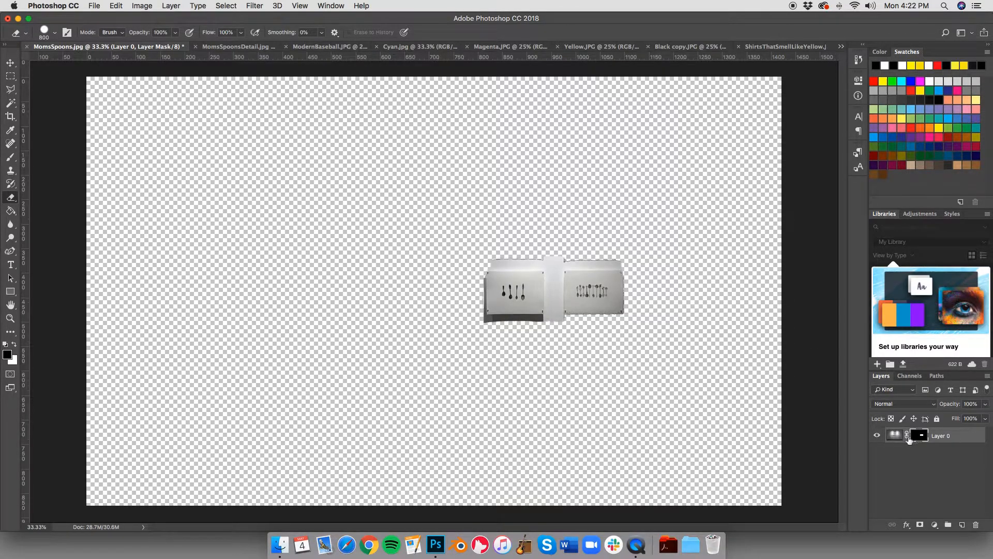
Step: Brush black on the layer mask to hide the two visible prints, and brush white to reveal all ten prints and the surrounding wall
{"action": "left_click", "coordinate": [11, 157]}
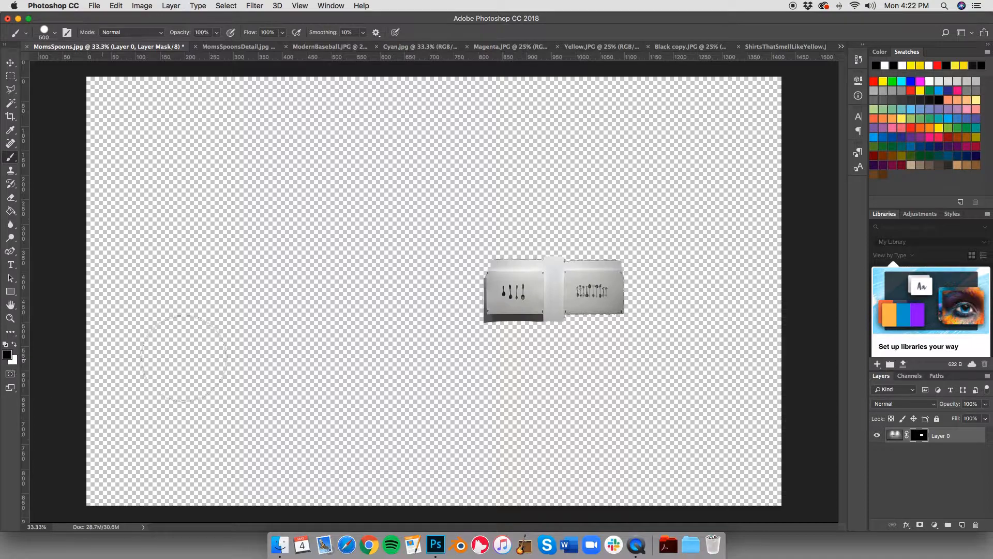
{"action": "mouse_move", "coordinate": [489, 303]}
{"action": "left_mouse_down"}
{"action": "mouse_move", "coordinate": [526, 288]}
{"action": "mouse_move", "coordinate": [585, 288]}
{"action": "left_mouse_up"}
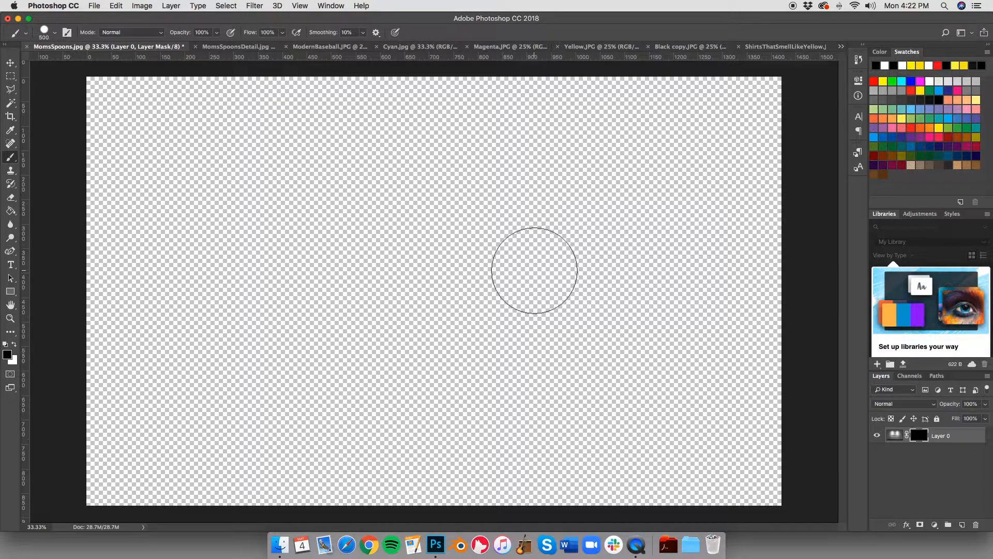
{"action": "left_click", "coordinate": [14, 344]}
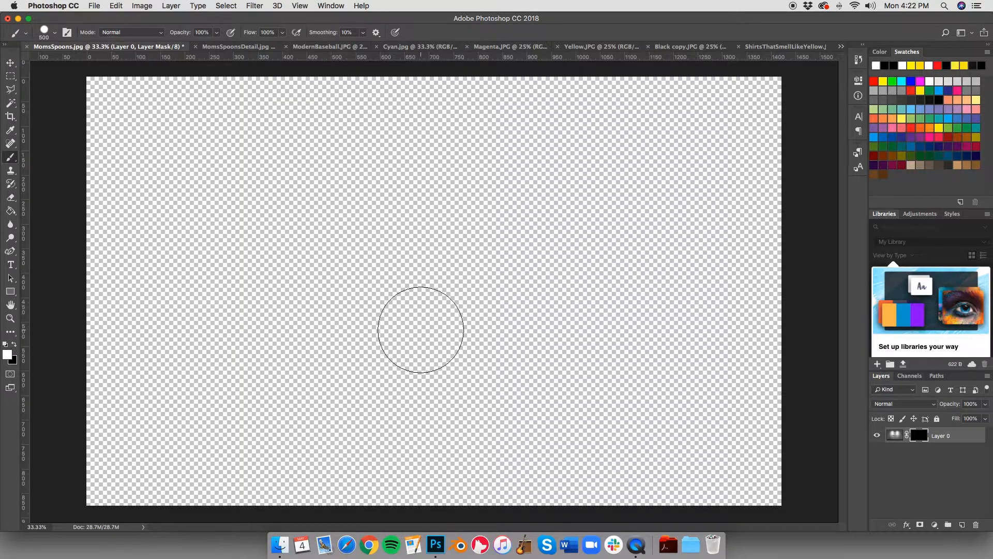
{"action": "left_click", "coordinate": [443, 318]}
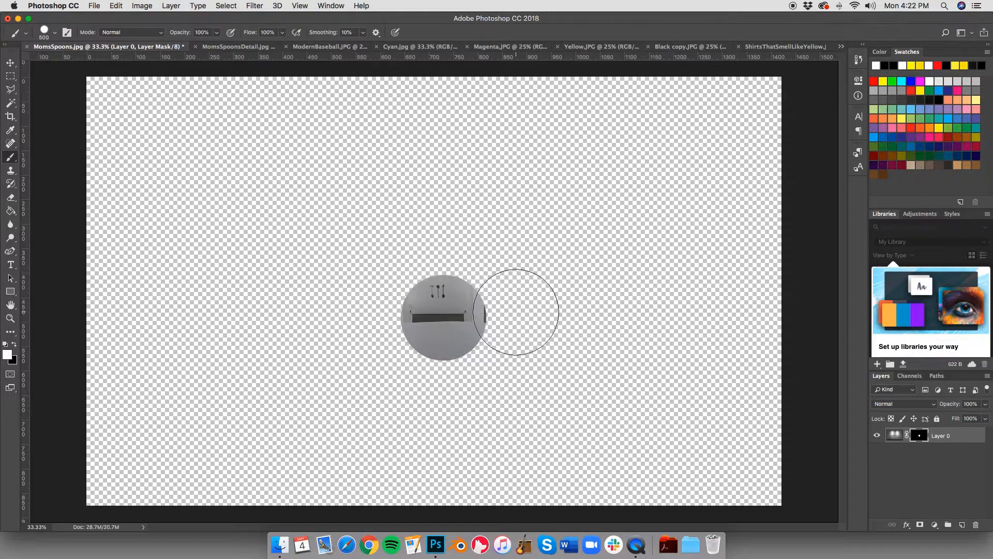
{"action": "left_click", "coordinate": [516, 312]}
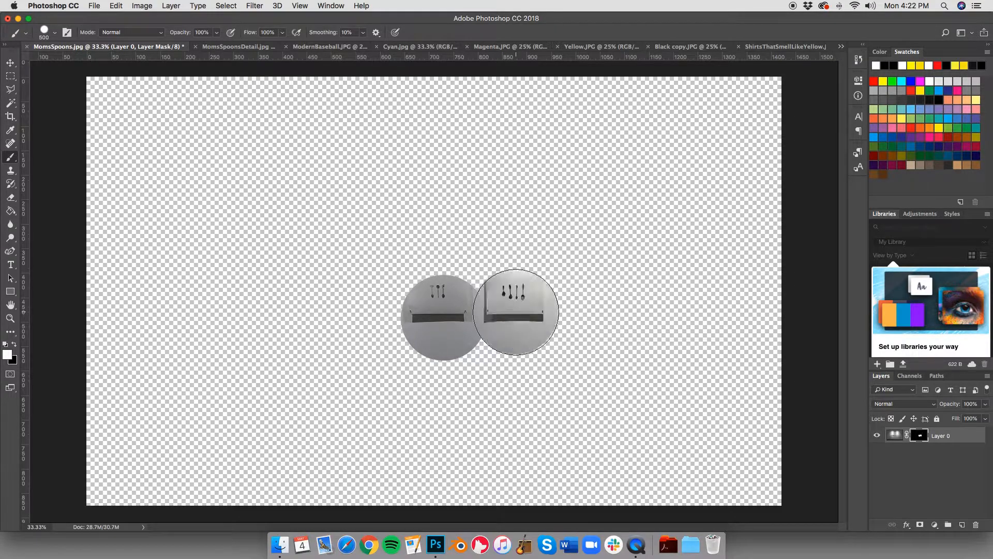
{"action": "left_click", "coordinate": [568, 314]}
{"action": "left_click", "coordinate": [598, 312]}
{"action": "left_click", "coordinate": [631, 310]}
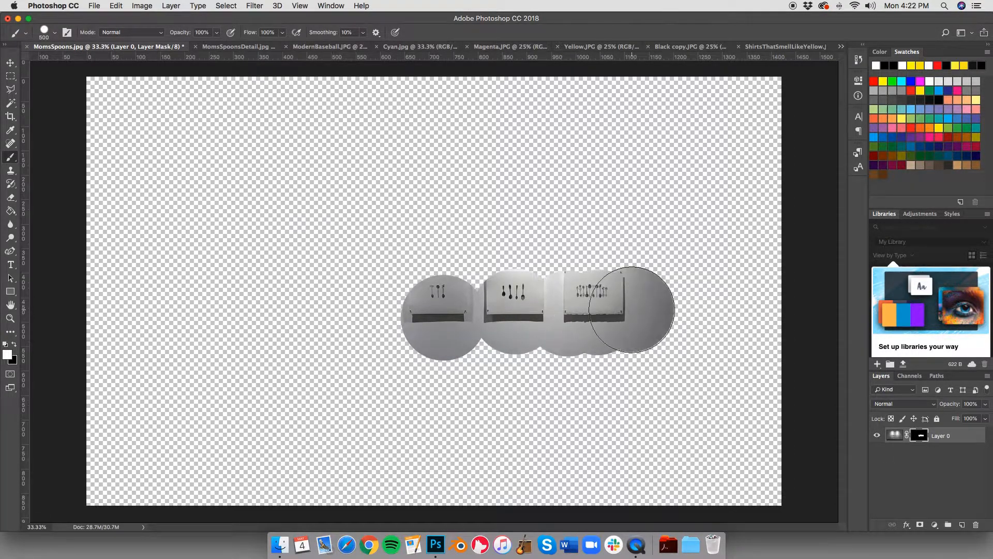
{"action": "mouse_move", "coordinate": [641, 243]}
{"action": "left_mouse_down"}
{"action": "mouse_move", "coordinate": [506, 248]}
{"action": "mouse_move", "coordinate": [395, 284]}
{"action": "mouse_move", "coordinate": [465, 334]}
{"action": "left_mouse_up"}
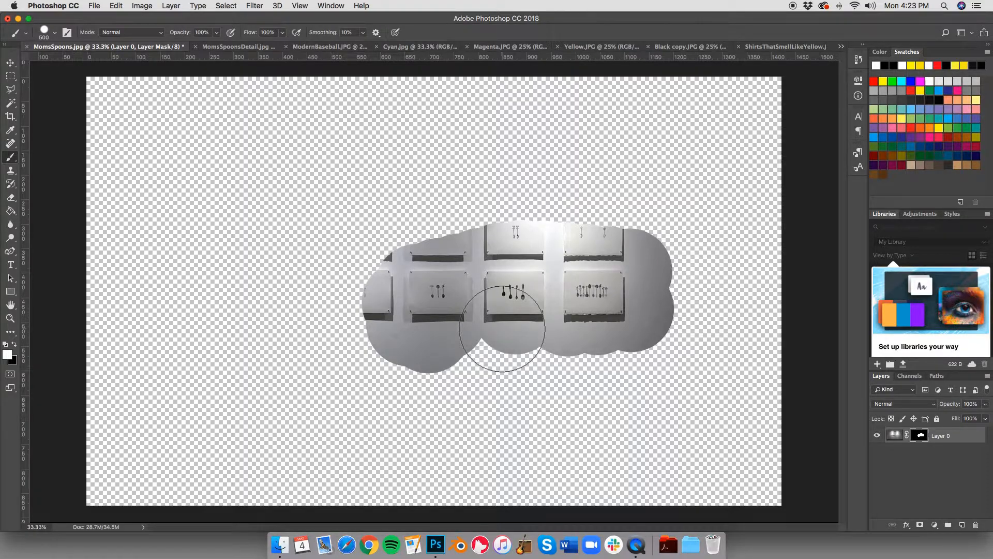
{"action": "mouse_move", "coordinate": [501, 329]}
{"action": "left_mouse_down"}
{"action": "mouse_move", "coordinate": [401, 348]}
{"action": "mouse_move", "coordinate": [510, 359]}
{"action": "mouse_move", "coordinate": [655, 356]}
{"action": "mouse_move", "coordinate": [667, 253]}
{"action": "mouse_move", "coordinate": [657, 133]}
{"action": "mouse_move", "coordinate": [249, 130]}
{"action": "mouse_move", "coordinate": [148, 160]}
{"action": "mouse_move", "coordinate": [170, 326]}
{"action": "mouse_move", "coordinate": [397, 407]}
{"action": "mouse_move", "coordinate": [560, 206]}
{"action": "mouse_move", "coordinate": [300, 208]}
{"action": "mouse_move", "coordinate": [247, 149]}
{"action": "mouse_move", "coordinate": [218, 294]}
{"action": "mouse_move", "coordinate": [276, 381]}
{"action": "mouse_move", "coordinate": [332, 360]}
{"action": "mouse_move", "coordinate": [329, 352]}
{"action": "mouse_move", "coordinate": [274, 370]}
{"action": "mouse_move", "coordinate": [543, 256]}
{"action": "mouse_move", "coordinate": [451, 252]}
{"action": "mouse_move", "coordinate": [584, 194]}
{"action": "mouse_move", "coordinate": [606, 209]}
{"action": "left_mouse_up"}
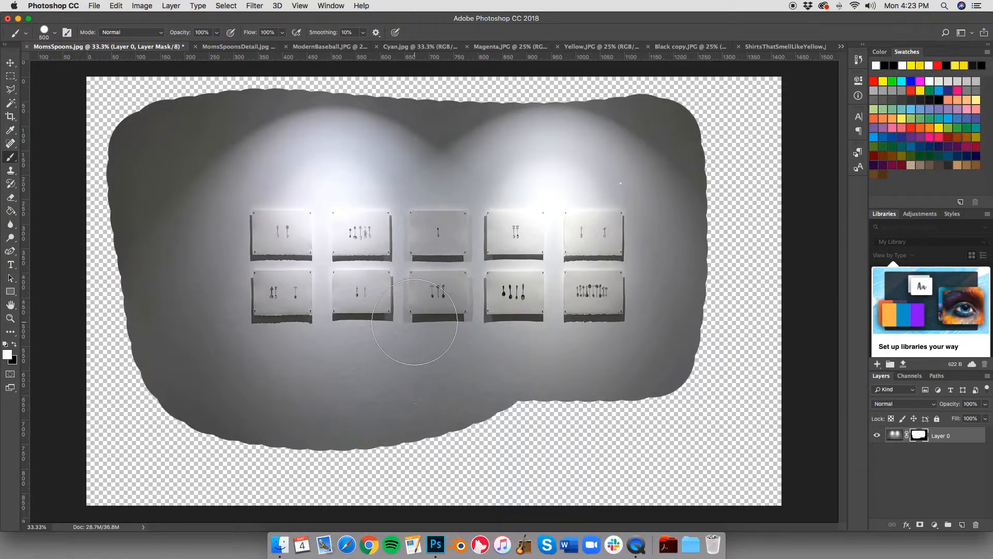
Step: Disable and re-enable the layer mask on Layer 0, and delete the mask
{"action": "right_click", "coordinate": [917, 433]}
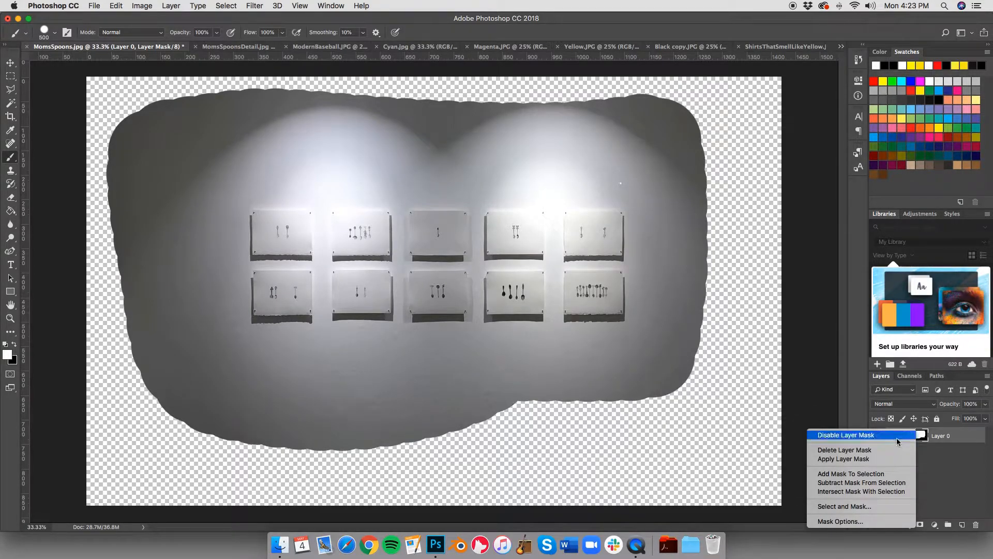
{"action": "left_click", "coordinate": [898, 435]}
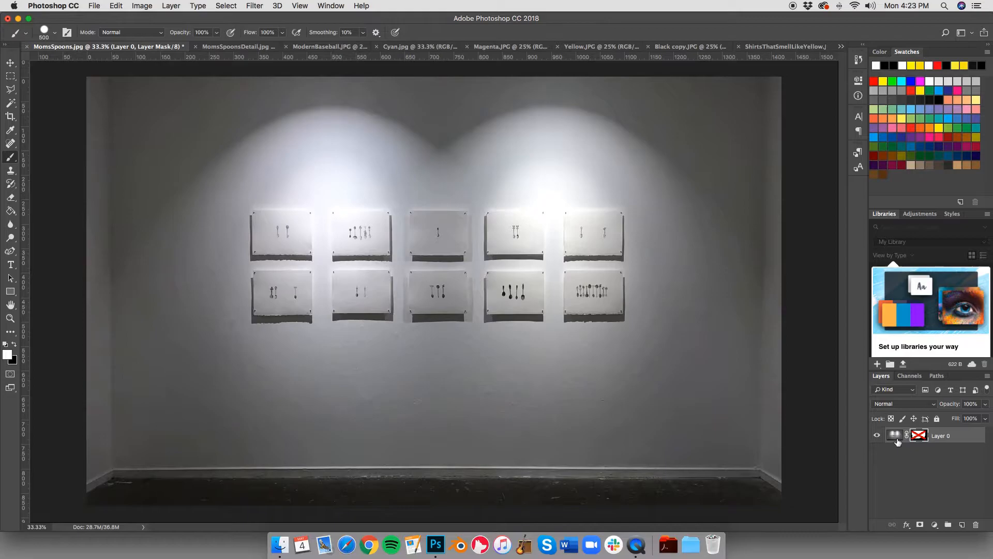
{"action": "right_click", "coordinate": [915, 437]}
{"action": "left_click", "coordinate": [900, 435]}
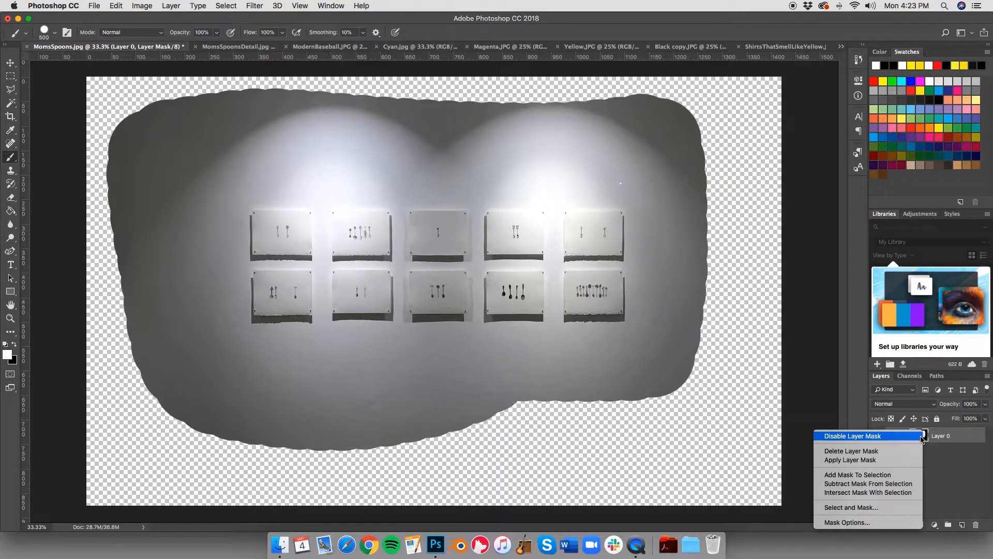
{"action": "left_click", "coordinate": [887, 451]}
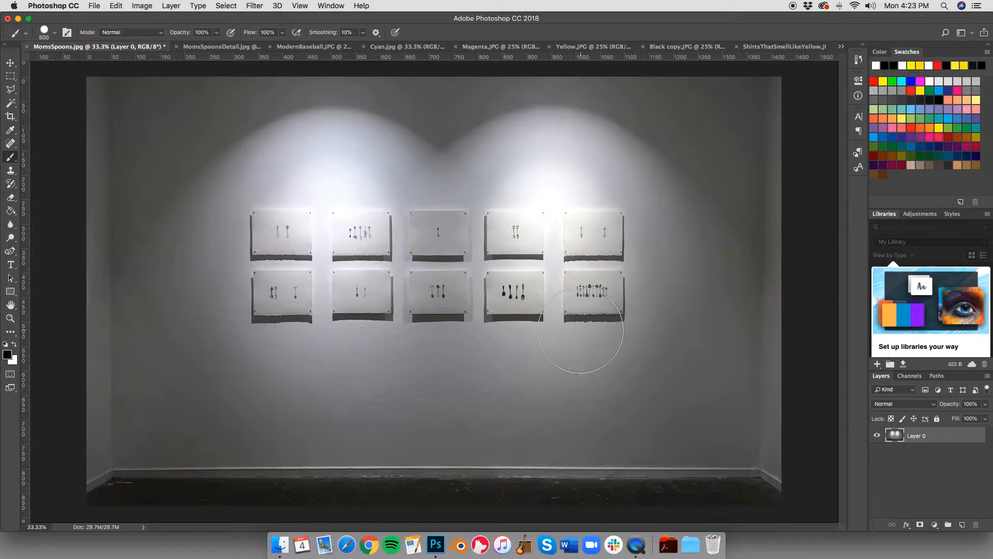
Step: Duplicate Layer 0 within MomsSpoons.jpg, keeping the suggested layer name
{"action": "right_click", "coordinate": [932, 434]}
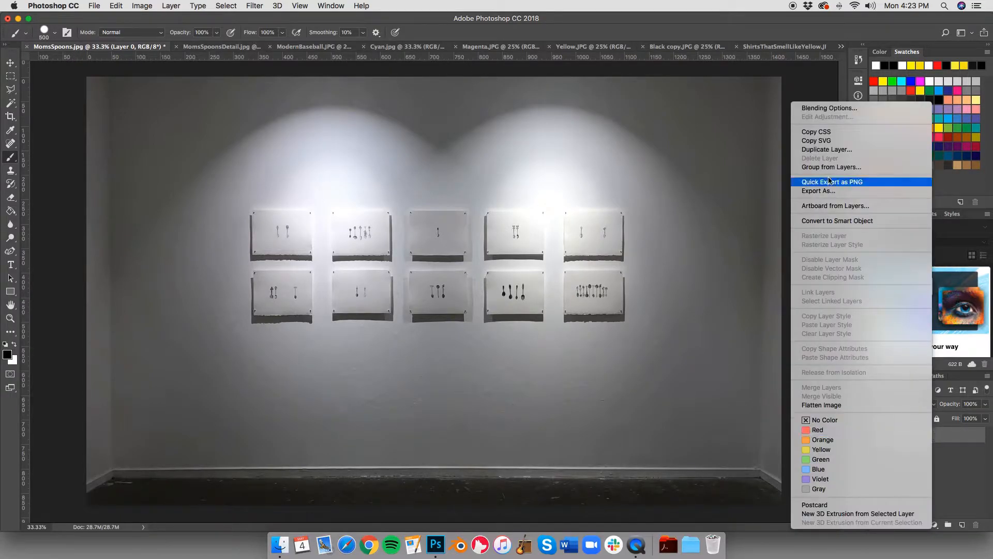
{"action": "left_click", "coordinate": [827, 150]}
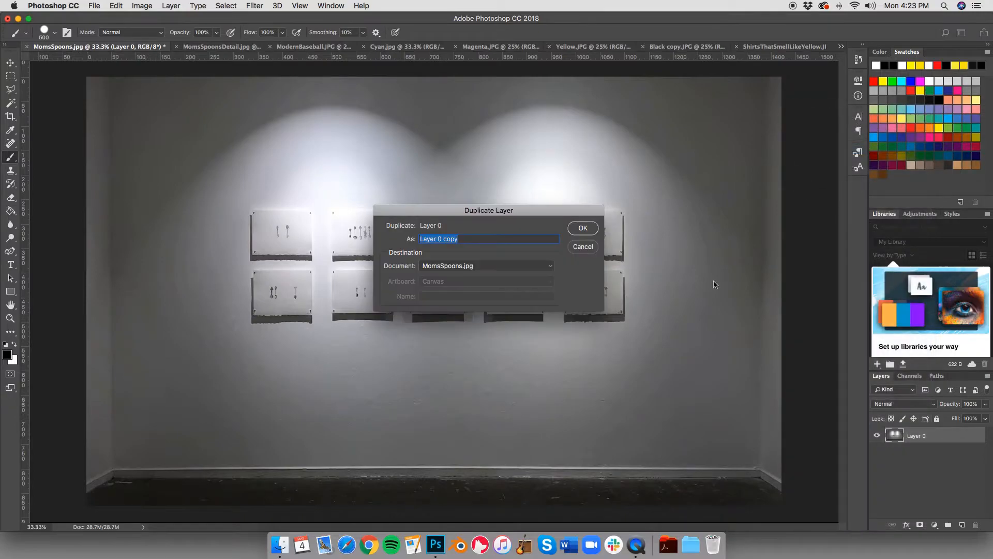
{"action": "left_click", "coordinate": [579, 227]}
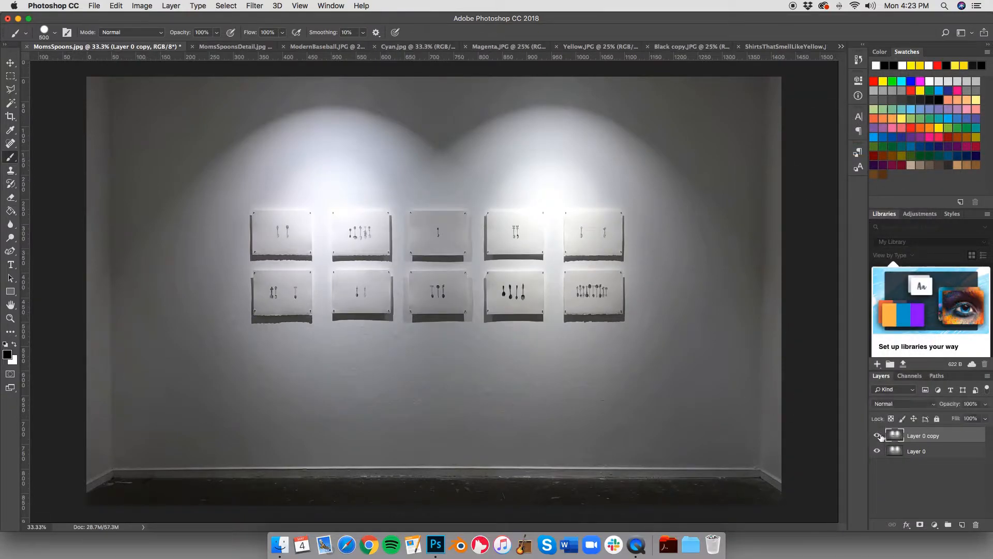
{"action": "right_click", "coordinate": [943, 438]}
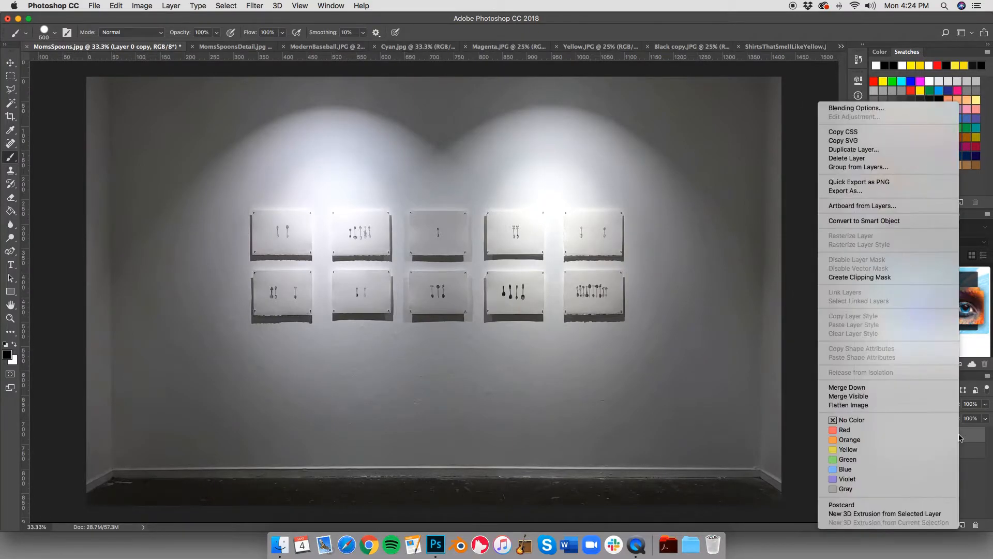
{"action": "left_click", "coordinate": [964, 464]}
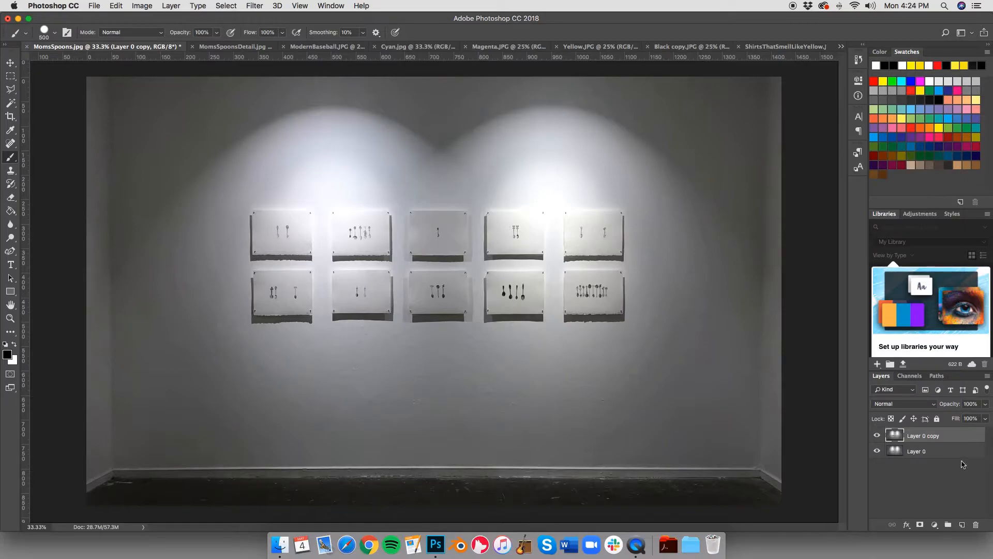
Step: Add a Reveal All layer mask to the duplicated layer
{"action": "left_click", "coordinate": [170, 6]}
{"action": "mouse_move", "coordinate": [212, 176]}
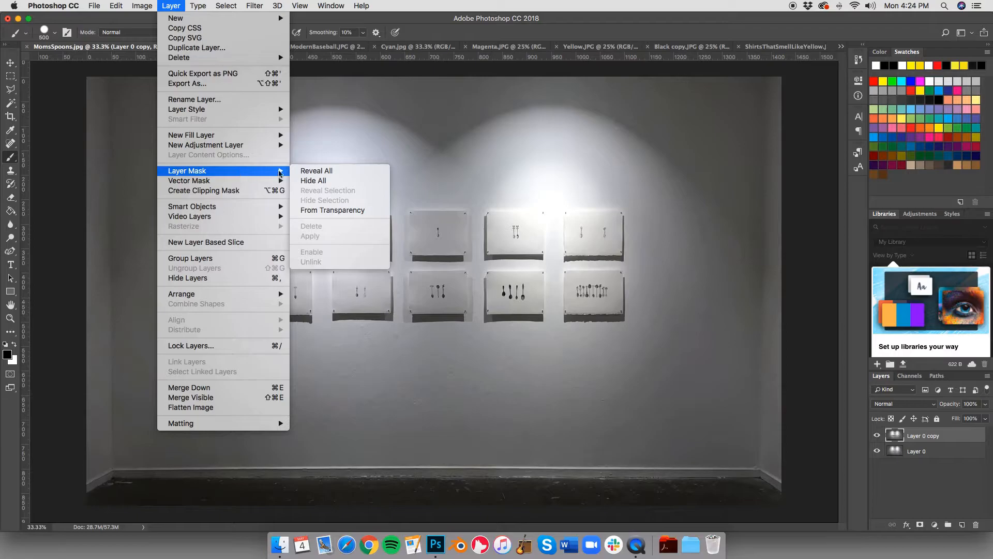
{"action": "left_click", "coordinate": [342, 171]}
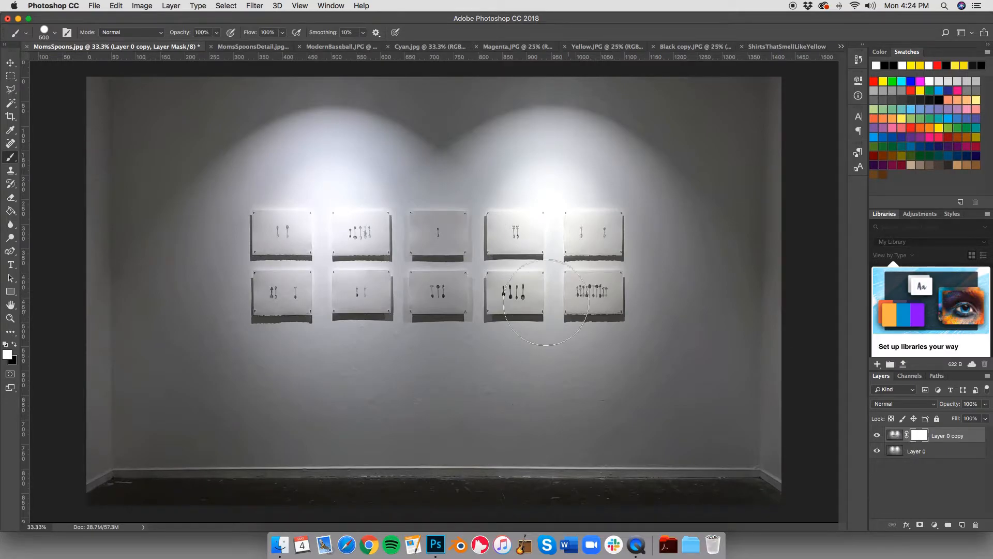
Step: Hide Layer 0 and brush black on the copy's mask over the six left prints and in a loop around the four right prints
{"action": "left_click", "coordinate": [14, 345]}
{"action": "left_click", "coordinate": [877, 455]}
{"action": "mouse_move", "coordinate": [248, 351]}
{"action": "left_mouse_down"}
{"action": "mouse_move", "coordinate": [252, 205]}
{"action": "mouse_move", "coordinate": [408, 215]}
{"action": "mouse_move", "coordinate": [437, 288]}
{"action": "mouse_move", "coordinate": [310, 338]}
{"action": "mouse_move", "coordinate": [342, 282]}
{"action": "mouse_move", "coordinate": [388, 244]}
{"action": "left_mouse_up"}
{"action": "key", "text": "["}
{"action": "key", "text": "["}
{"action": "key", "text": "["}
{"action": "key", "text": "["}
{"action": "key", "text": "["}
{"action": "key", "text": "["}
{"action": "key", "text": "["}
{"action": "mouse_move", "coordinate": [463, 199]}
{"action": "left_mouse_down"}
{"action": "mouse_move", "coordinate": [643, 166]}
{"action": "mouse_move", "coordinate": [671, 339]}
{"action": "mouse_move", "coordinate": [426, 349]}
{"action": "mouse_move", "coordinate": [441, 333]}
{"action": "left_mouse_up"}
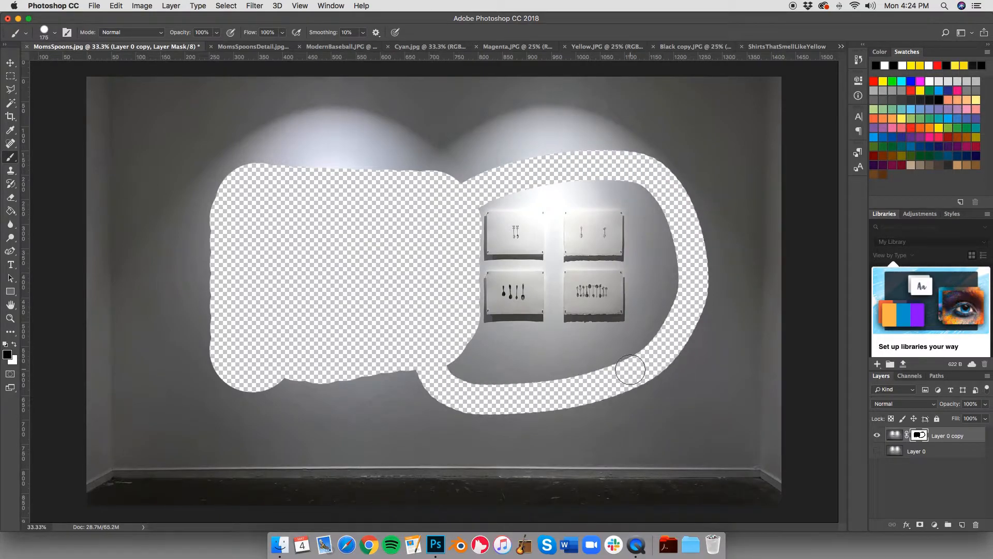
Step: Show Layer 0, try moving the copy together with its linked mask, and undo the move
{"action": "left_click", "coordinate": [878, 451]}
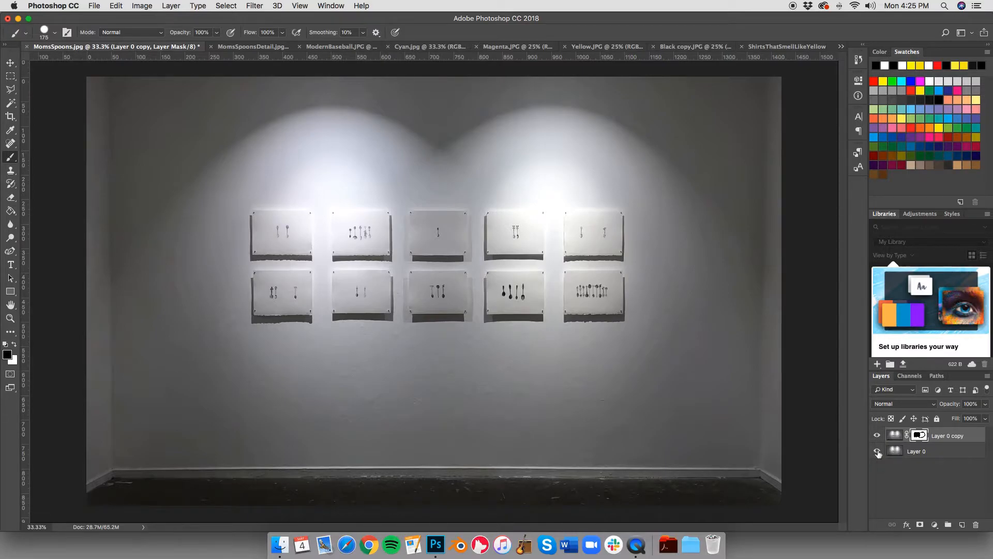
{"action": "left_click", "coordinate": [10, 62]}
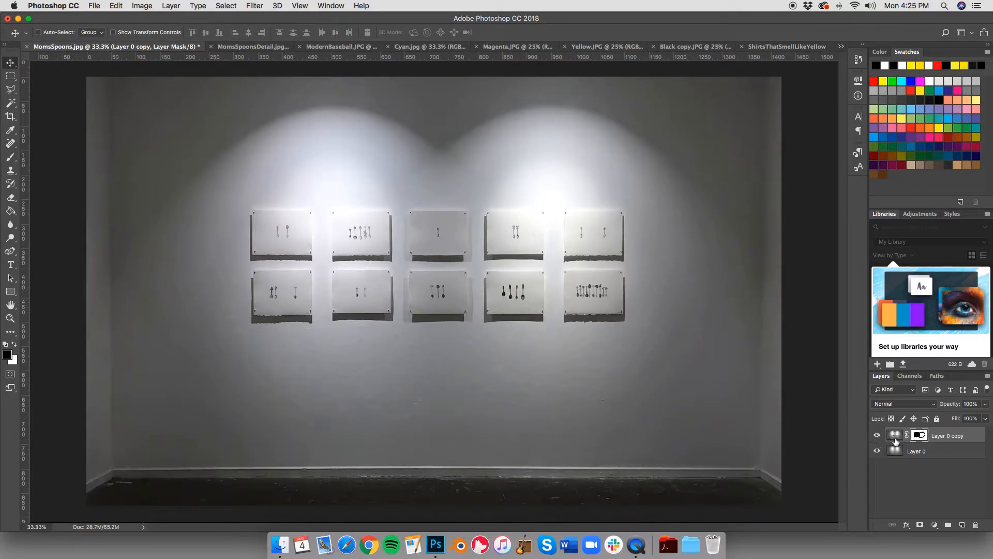
{"action": "left_click_drag", "start_coordinate": [609, 357], "coordinate": [572, 337]}
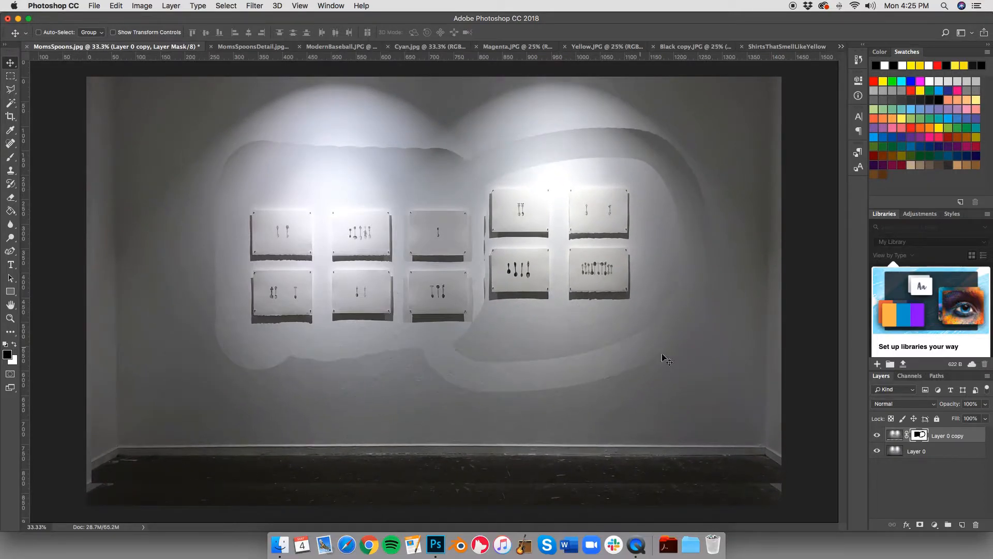
{"action": "key", "text": "super+z"}
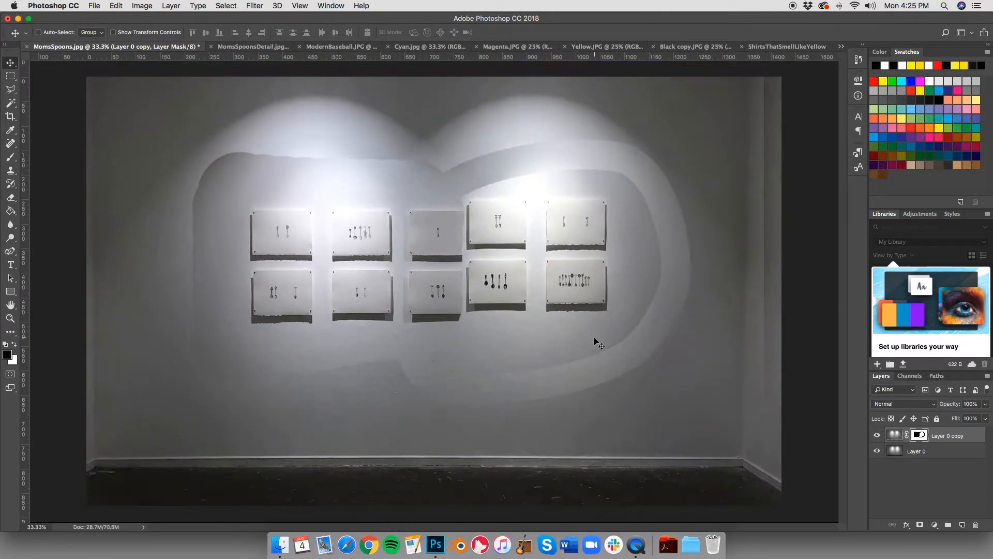
{"action": "key", "text": "super+z"}
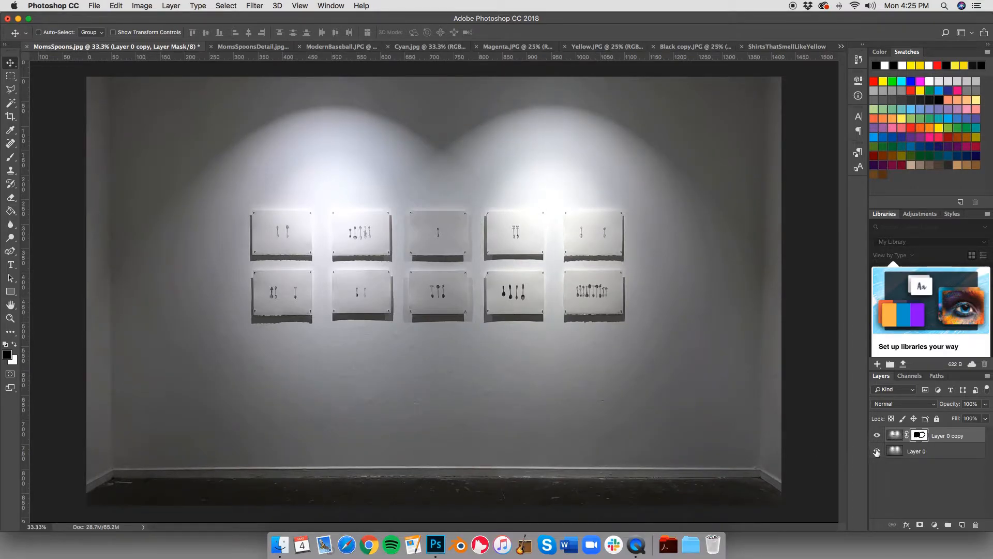
Step: Unlink the mask from the copy and move only the mask around the image, leaving it higher and further right
{"action": "left_click", "coordinate": [907, 436]}
{"action": "left_click_drag", "start_coordinate": [598, 382], "coordinate": [611, 432]}
{"action": "left_click_drag", "start_coordinate": [603, 361], "coordinate": [516, 358]}
{"action": "left_click_drag", "start_coordinate": [595, 348], "coordinate": [553, 387]}
{"action": "left_click_drag", "start_coordinate": [591, 352], "coordinate": [524, 420]}
{"action": "left_click_drag", "start_coordinate": [348, 412], "coordinate": [661, 283]}
{"action": "left_click_drag", "start_coordinate": [638, 345], "coordinate": [676, 260]}
Step: Select Layer 0 and the Gradient tool, and set the foreground colour to bright green and the background colour to bright red
{"action": "left_click", "coordinate": [953, 452]}
{"action": "left_click_drag", "start_coordinate": [7, 210], "coordinate": [36, 210]}
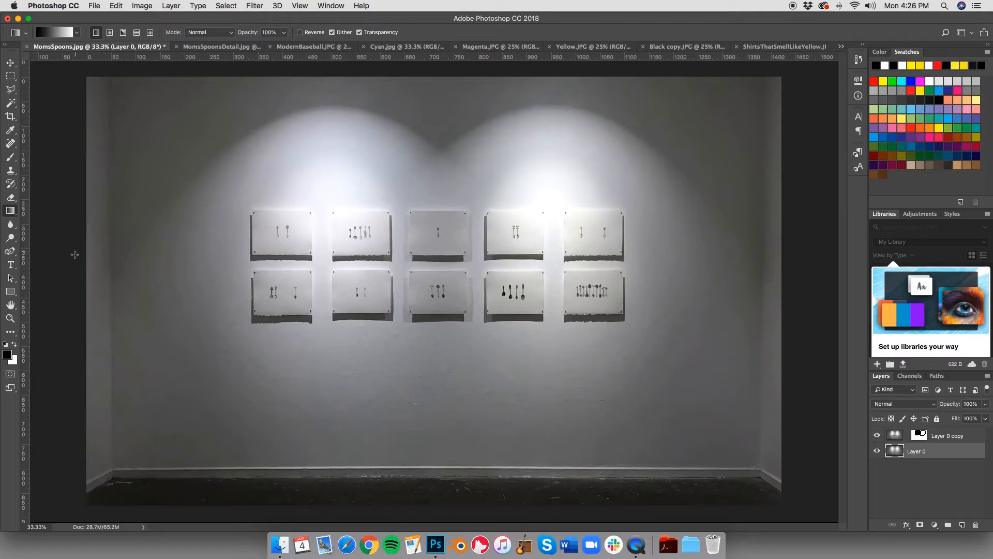
{"action": "left_click", "coordinate": [7, 354]}
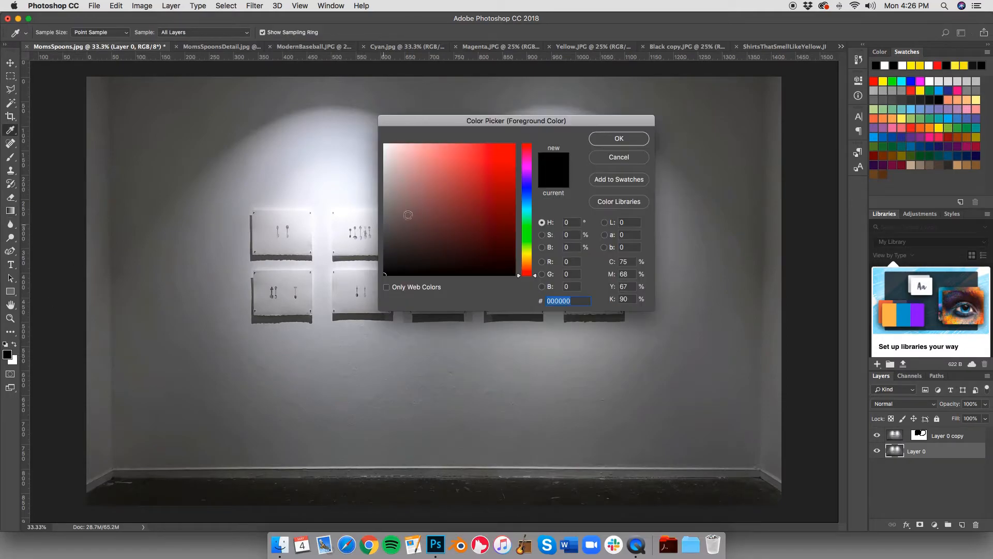
{"action": "left_click", "coordinate": [495, 162]}
{"action": "left_click", "coordinate": [601, 139]}
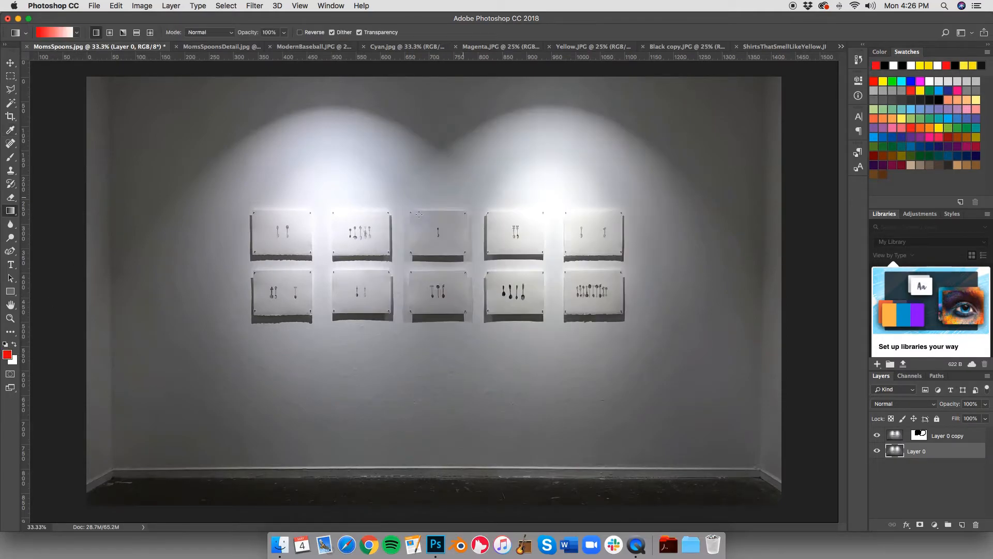
{"action": "left_click", "coordinate": [16, 344]}
{"action": "left_click", "coordinate": [7, 354]}
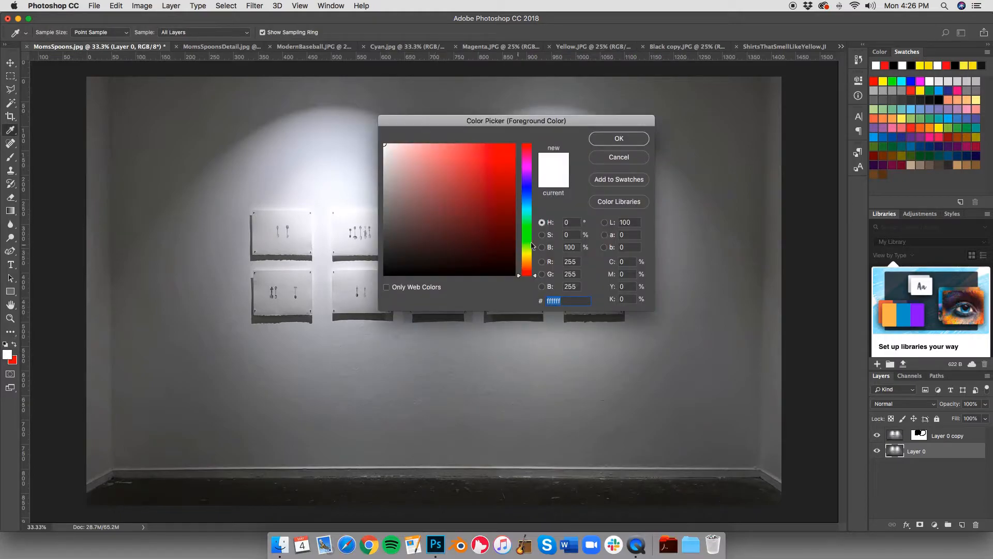
{"action": "left_click", "coordinate": [528, 238]}
{"action": "left_click", "coordinate": [476, 195]}
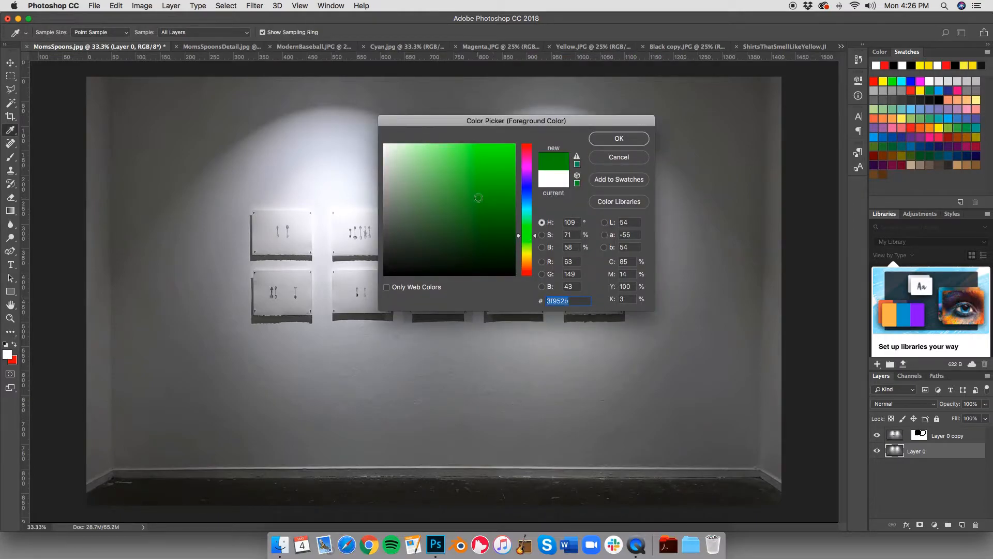
{"action": "left_click", "coordinate": [513, 149]}
{"action": "left_click", "coordinate": [612, 137]}
Step: Fill Layer 0 with a horizontal green-to-red gradient across the full width, and hide and re-show the masked copy above it
{"action": "key", "text": "g"}
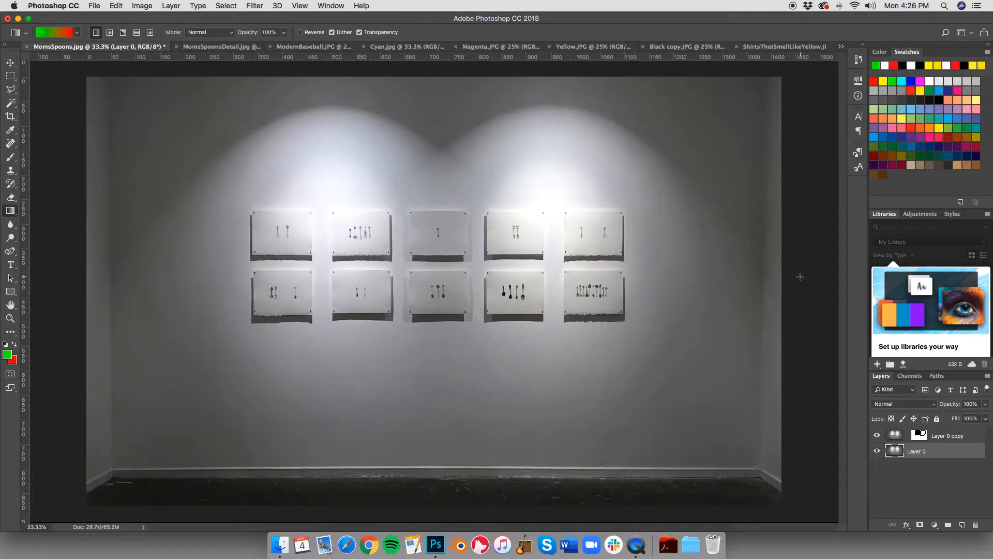
{"action": "left_click_drag", "start_coordinate": [75, 288], "coordinate": [818, 281]}
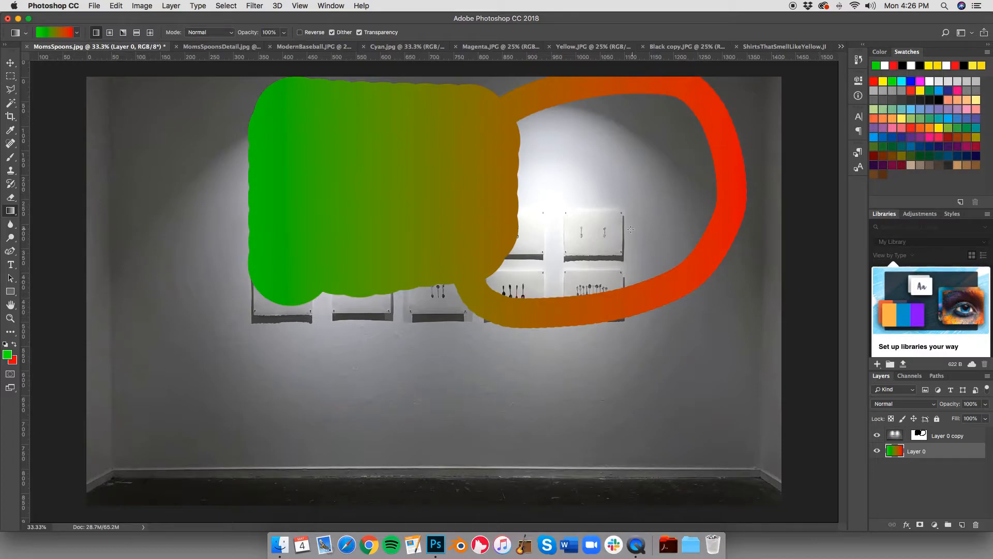
{"action": "left_click", "coordinate": [878, 436]}
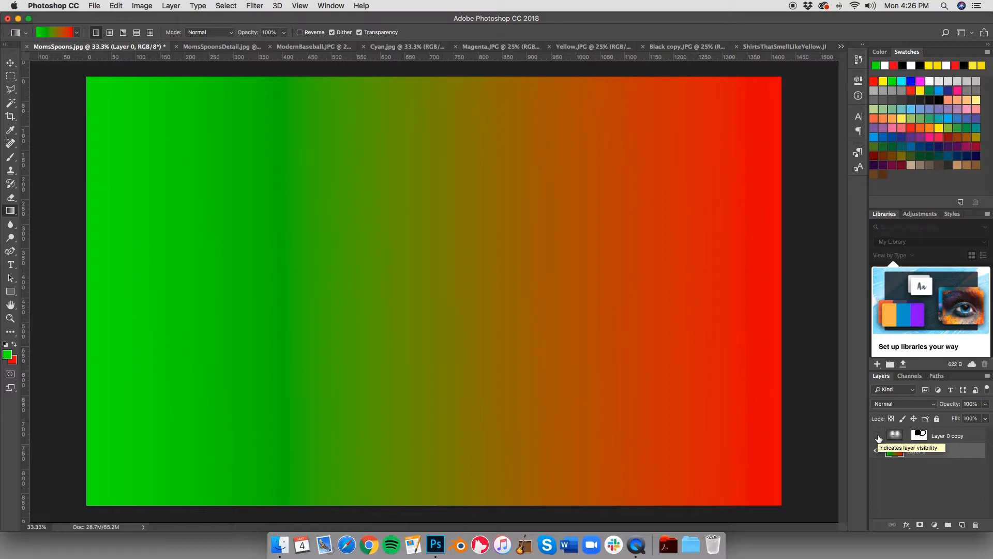
{"action": "left_click", "coordinate": [877, 436]}
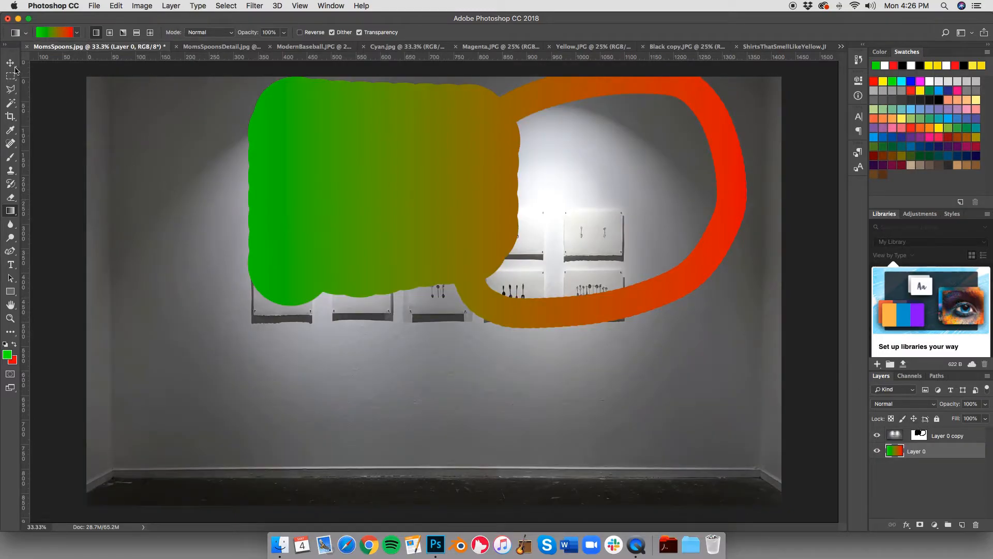
Step: Move the copy's image and its mask to separate positions, and relink them and move both together far to the left
{"action": "left_click", "coordinate": [13, 65]}
{"action": "left_click", "coordinate": [977, 438]}
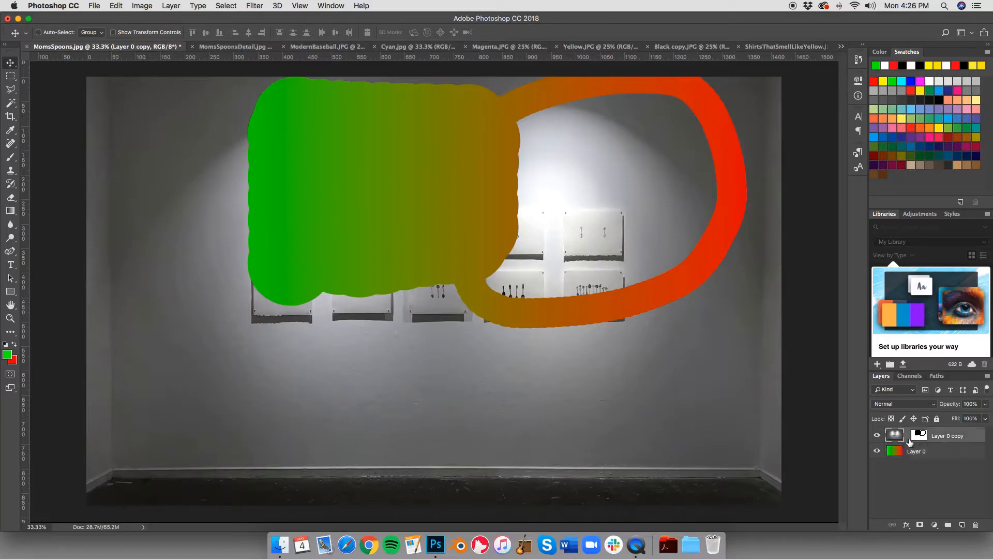
{"action": "left_click_drag", "start_coordinate": [656, 361], "coordinate": [753, 383]}
{"action": "left_click", "coordinate": [907, 435]}
{"action": "left_click_drag", "start_coordinate": [623, 346], "coordinate": [716, 514]}
{"action": "left_click_drag", "start_coordinate": [725, 398], "coordinate": [594, 260]}
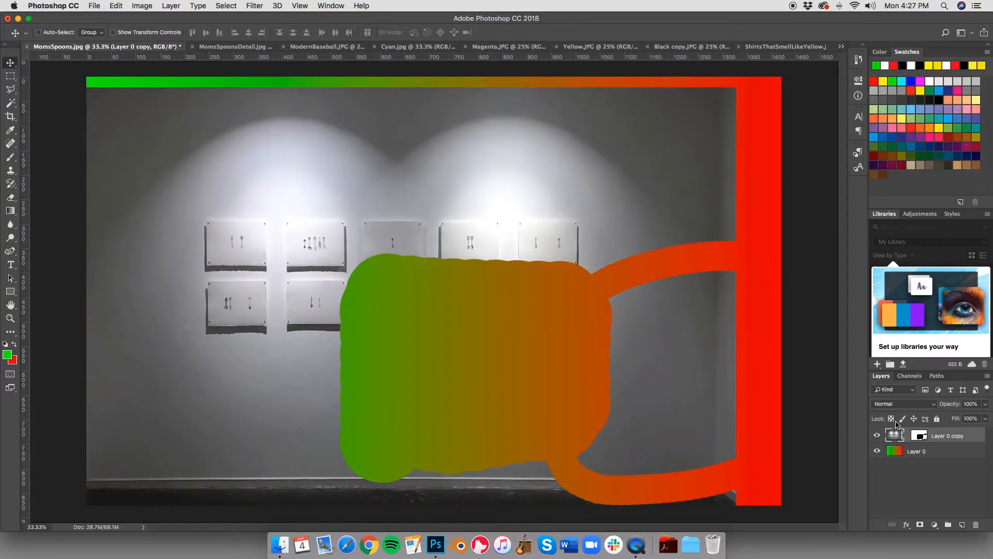
{"action": "left_click", "coordinate": [906, 436]}
{"action": "left_click_drag", "start_coordinate": [685, 408], "coordinate": [402, 398]}
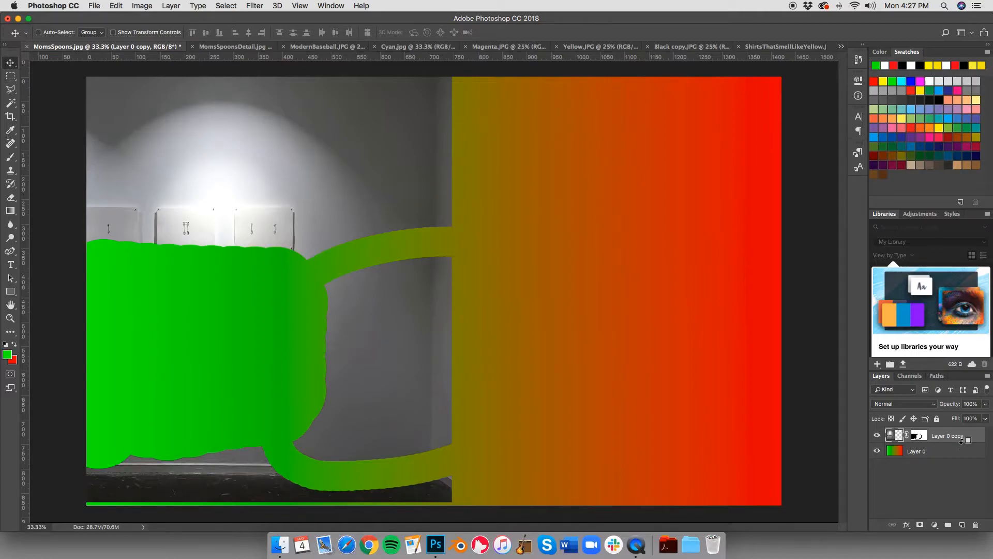
Step: Step back through the history until only the original locked Background layer remains
{"action": "key", "text": "super+alt+z"}
{"action": "key", "text": "super+alt+z"}
{"action": "key", "text": "super+alt+z"}
{"action": "key", "text": "super+alt+z"}
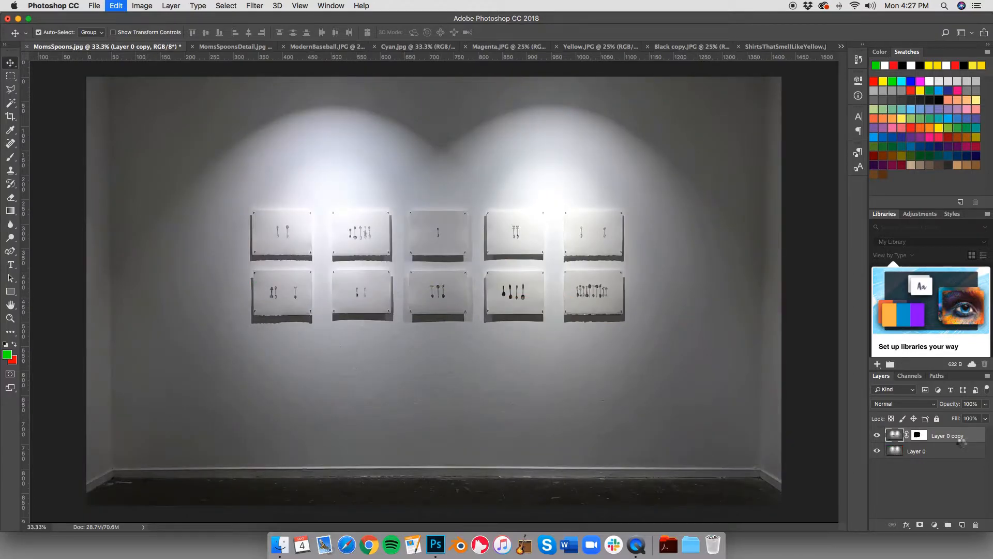
{"action": "key", "text": "super+alt+z"}
{"action": "key", "text": "super+alt+z"}
{"action": "key", "text": "super+alt+z"}
{"action": "key", "text": "super+alt+z"}
{"action": "key", "text": "super+alt+z"}
{"action": "key", "text": "super+alt+z"}
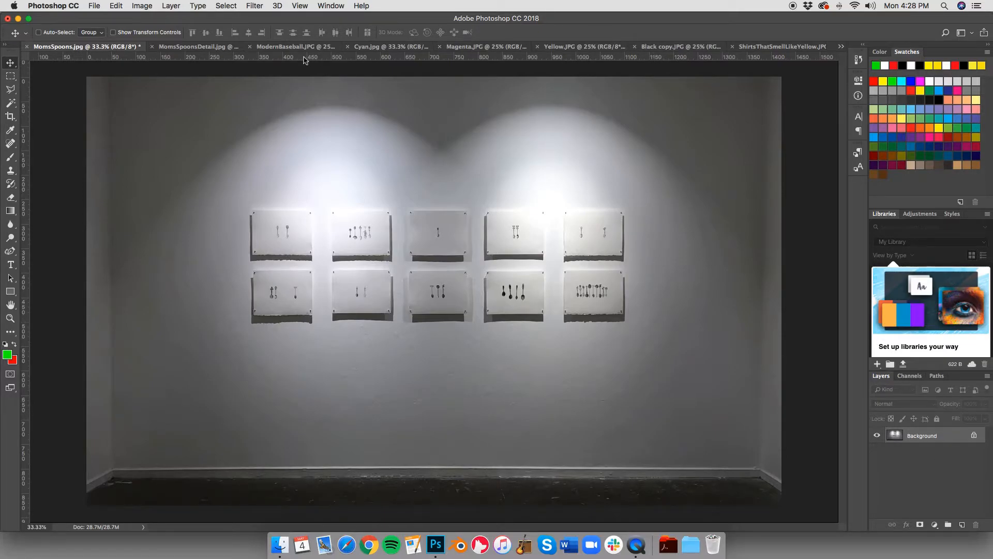
Step: Add a layer mask to the photo, brush a black stroke between the two rows of prints, and undo the stroke and the mask
{"action": "left_click", "coordinate": [920, 525]}
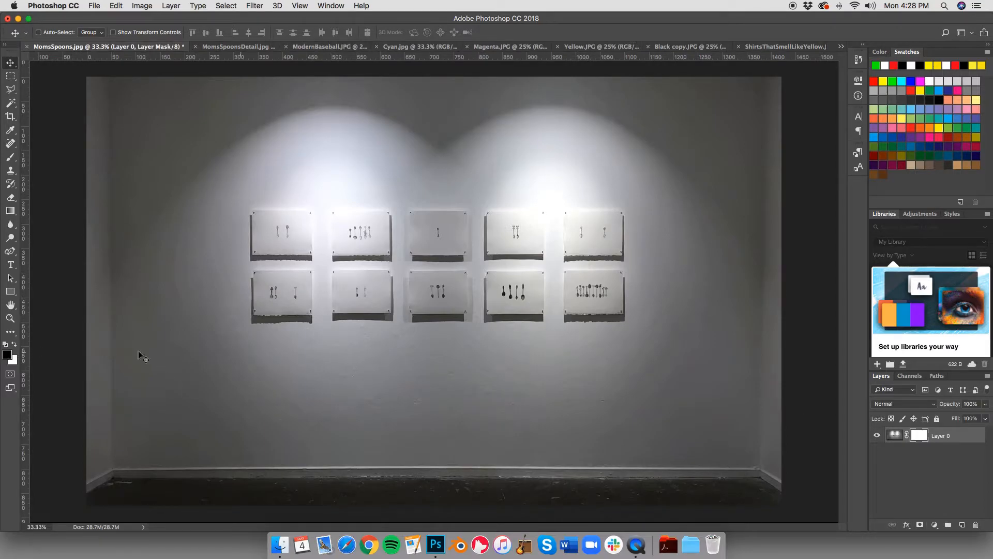
{"action": "left_click", "coordinate": [10, 157]}
{"action": "left_click_drag", "start_coordinate": [195, 257], "coordinate": [520, 274]}
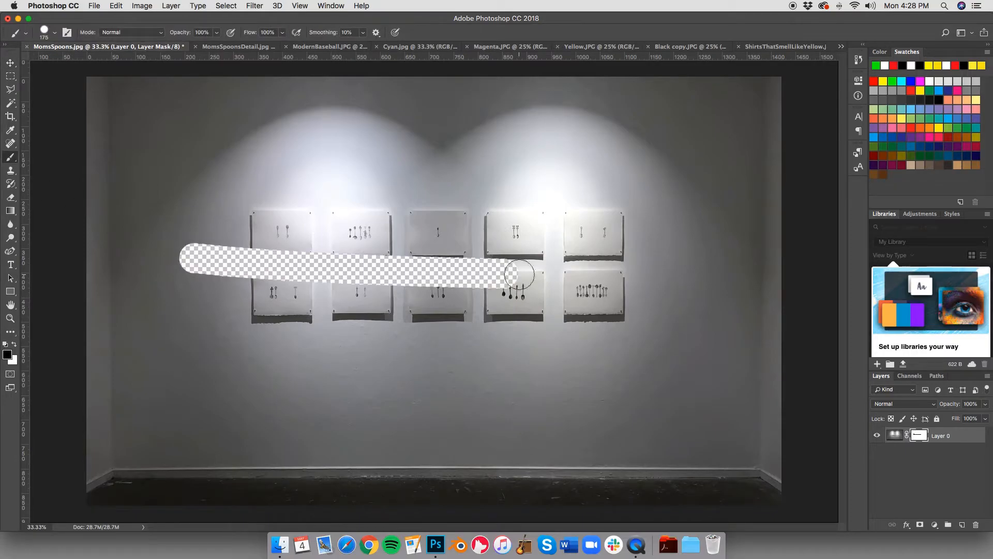
{"action": "key", "text": "super+z"}
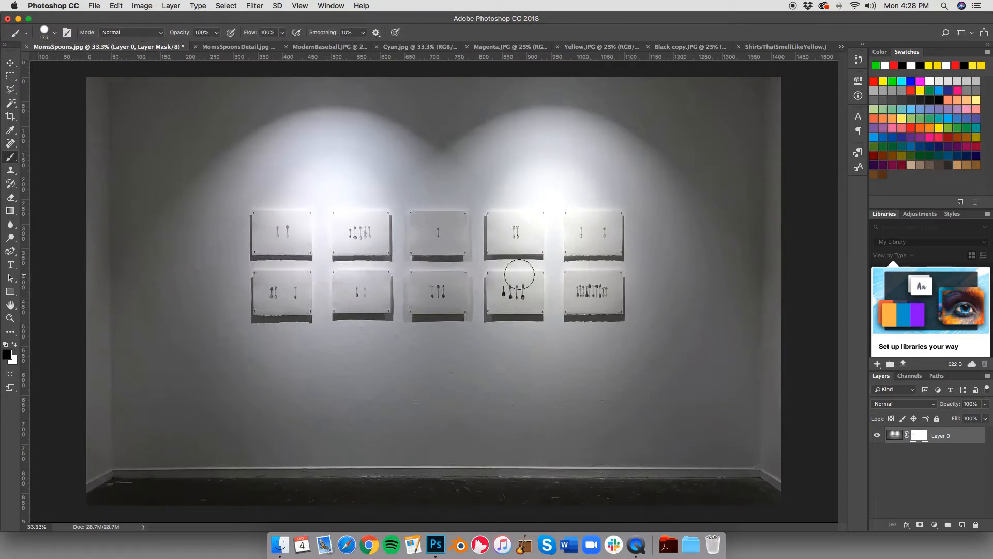
{"action": "key", "text": "alt+super+z"}
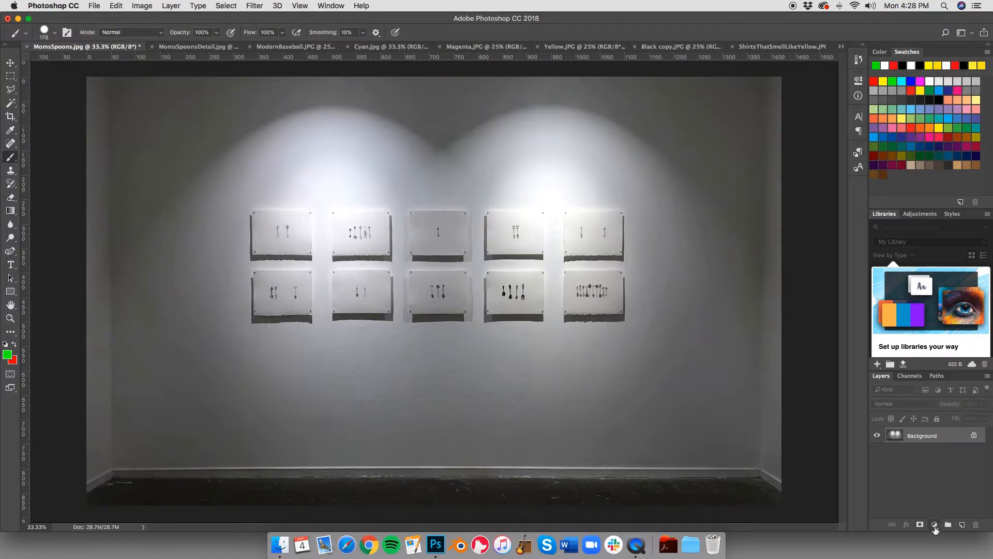
Step: Add a Curves adjustment layer above the Background layer and undo it
{"action": "left_click", "coordinate": [934, 525]}
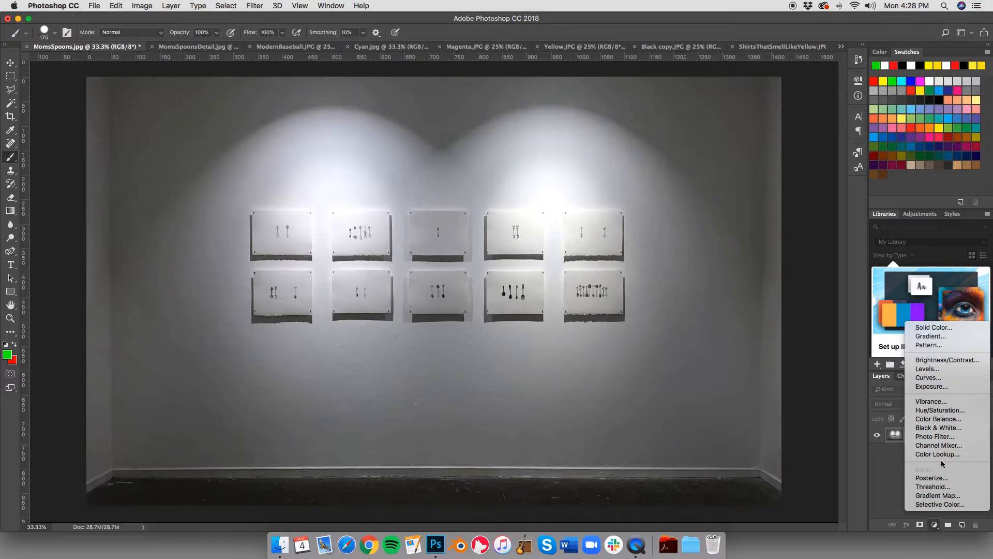
{"action": "left_click", "coordinate": [939, 378]}
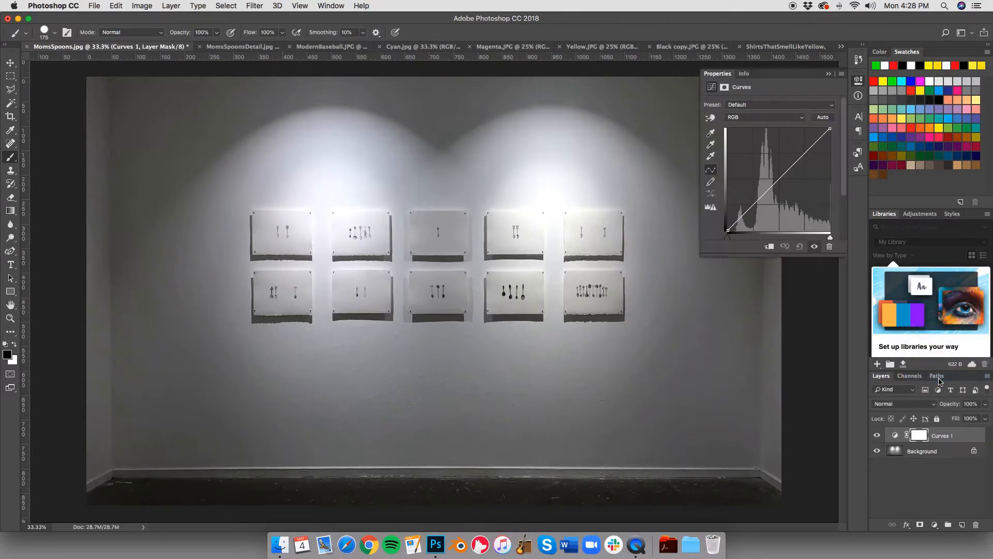
{"action": "key", "text": "super+z"}
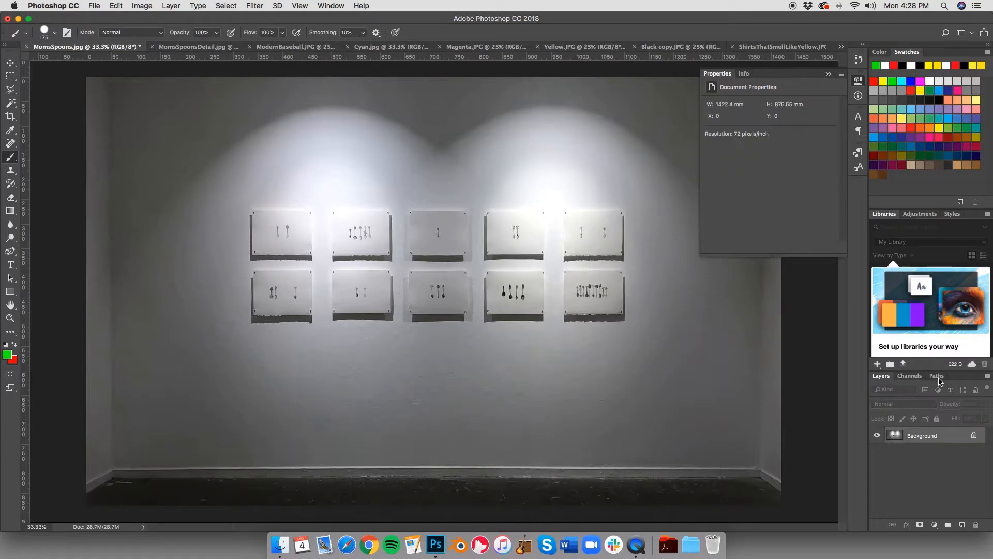
Step: Add an Exposure adjustment layer above the Background with exposure -1.12, offset -0.0252 and gamma correction 1.54
{"action": "left_click", "coordinate": [934, 525]}
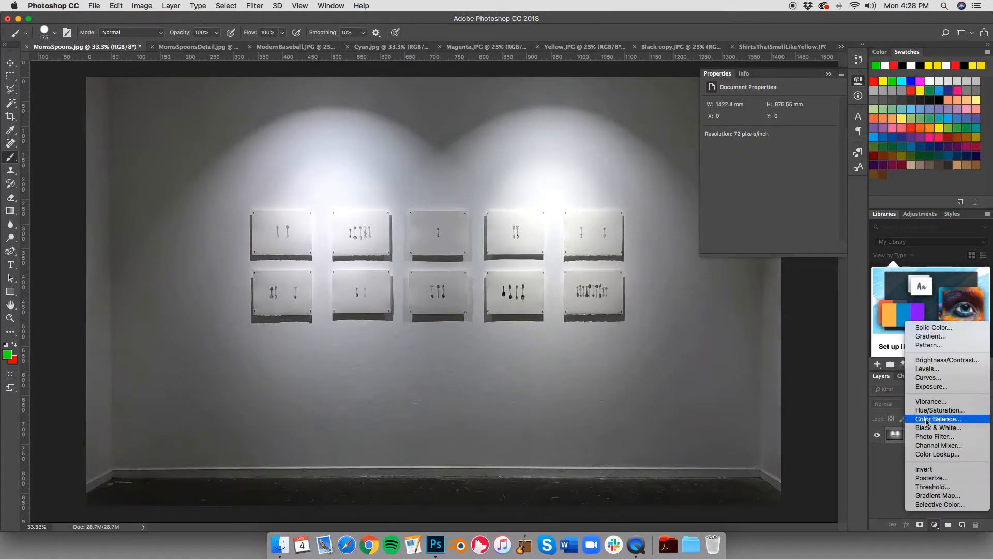
{"action": "left_click", "coordinate": [929, 389]}
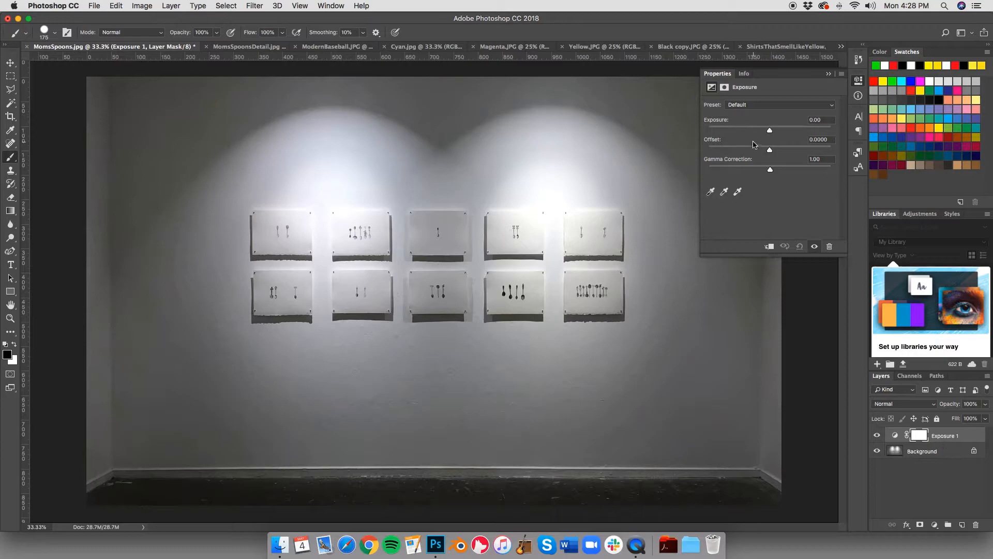
{"action": "left_click_drag", "start_coordinate": [769, 133], "coordinate": [752, 172]}
Step: Fine-tune the Exposure layer's gamma correction in small increments to 1.68
{"action": "left_click", "coordinate": [827, 159]}
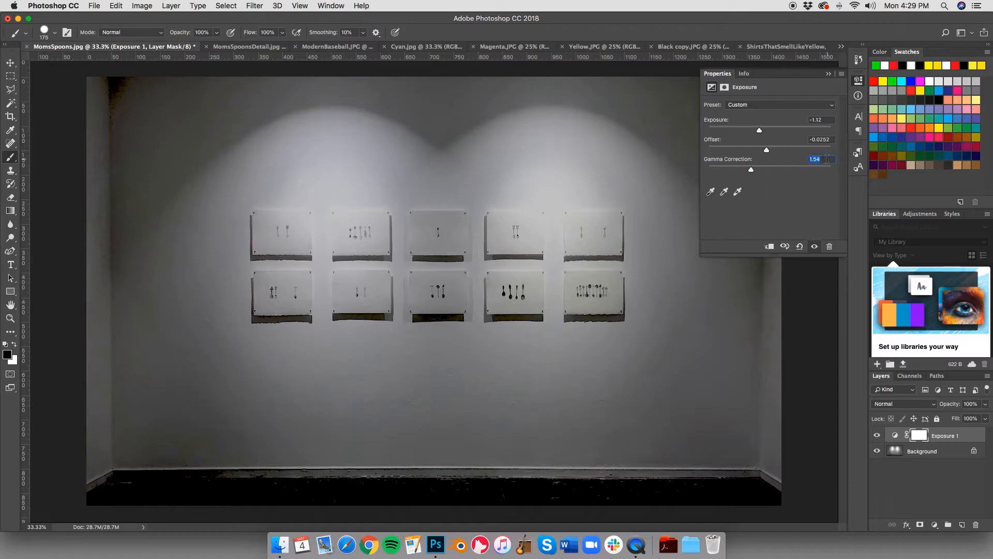
{"action": "key", "text": "Down"}
{"action": "key", "text": "Down"}
{"action": "key", "text": "Down"}
{"action": "key", "text": "Up"}
{"action": "key", "text": "Up"}
{"action": "key", "text": "Up"}
{"action": "key", "text": "Up"}
{"action": "key", "text": "Up"}
{"action": "key", "text": "Up"}
{"action": "key", "text": "Up"}
{"action": "key", "text": "Up"}
{"action": "key", "text": "Up"}
{"action": "key", "text": "Up"}
{"action": "key", "text": "Up"}
{"action": "key", "text": "Up"}
{"action": "key", "text": "Up"}
{"action": "key", "text": "Up"}
{"action": "key", "text": "Up"}
{"action": "key", "text": "Up"}
{"action": "key", "text": "Up"}
{"action": "key", "text": "Up"}
{"action": "key", "text": "Up"}
Step: Set the Exposure layer's offset to -0.0420 and its gamma correction to 1.42
{"action": "left_click", "coordinate": [828, 139]}
{"action": "key", "text": "Down"}
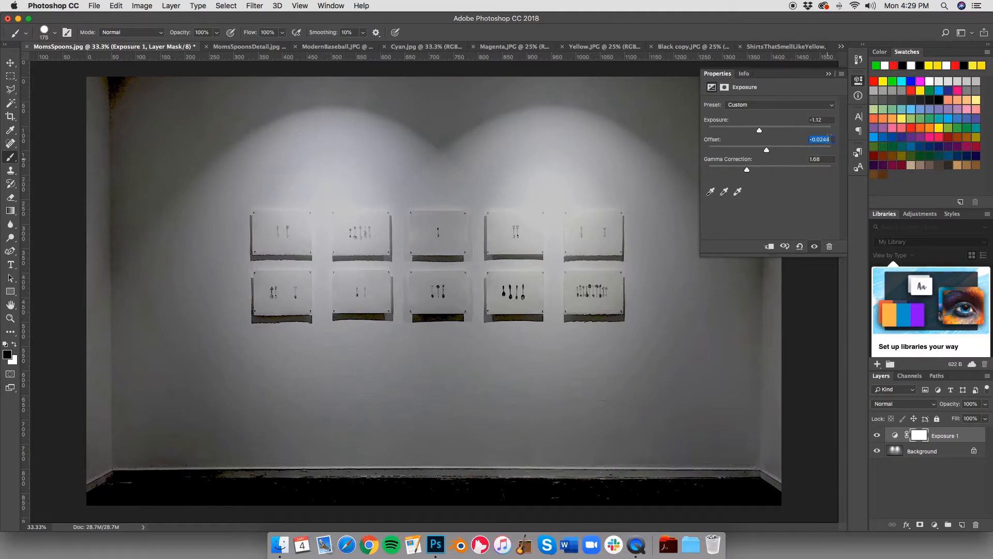
{"action": "left_click_drag", "start_coordinate": [767, 151], "coordinate": [755, 172]}
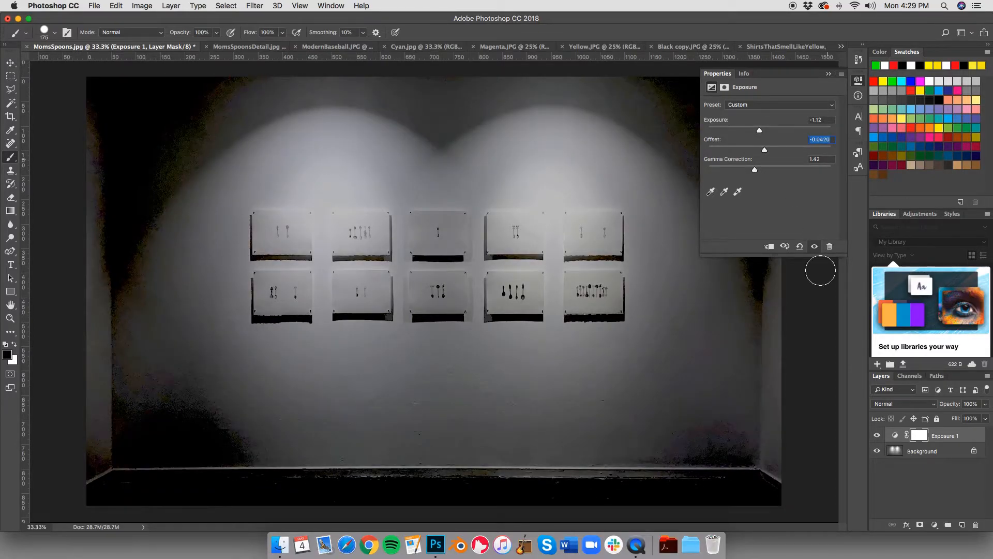
Step: Delete the Exposure adjustment layer from the photo
{"action": "right_click", "coordinate": [957, 435]}
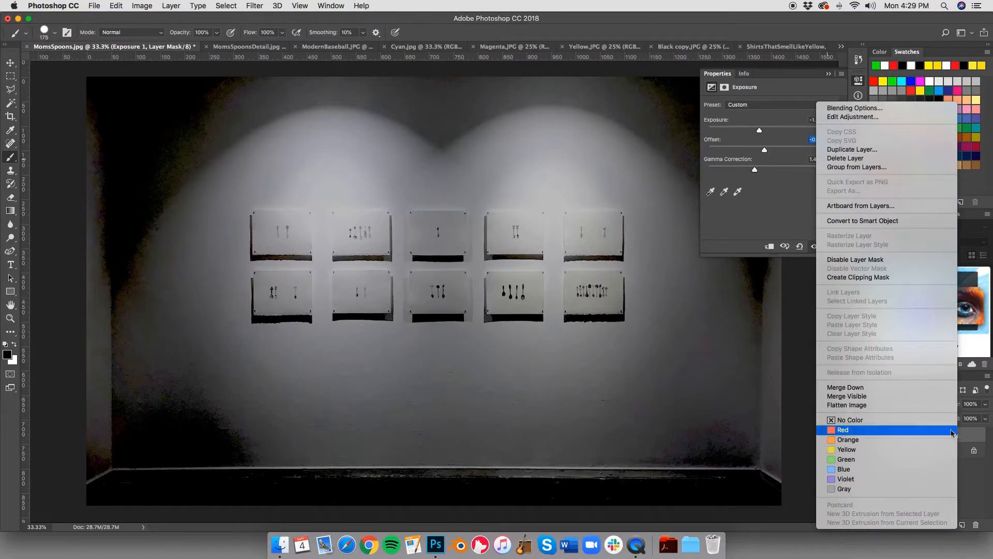
{"action": "left_click", "coordinate": [860, 157]}
{"action": "left_click", "coordinate": [574, 186]}
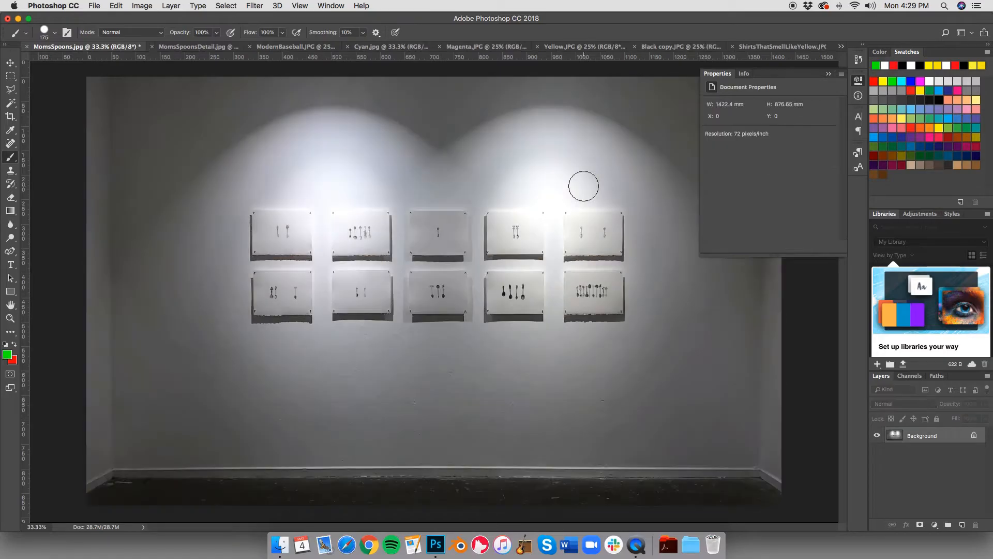
Step: Add a Curves adjustment layer above the Background layer of MomsSpoons.jpg
{"action": "left_click", "coordinate": [938, 526]}
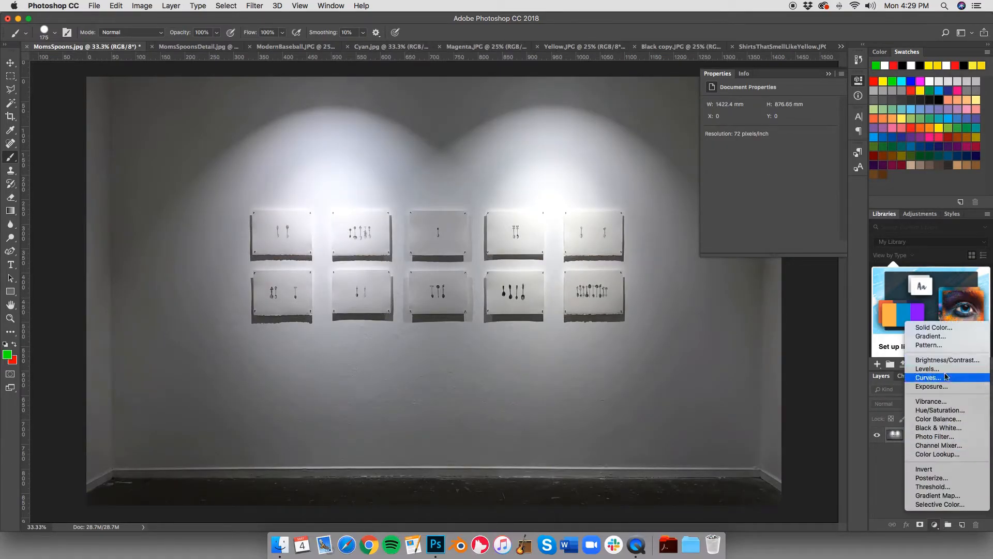
{"action": "left_click", "coordinate": [929, 378]}
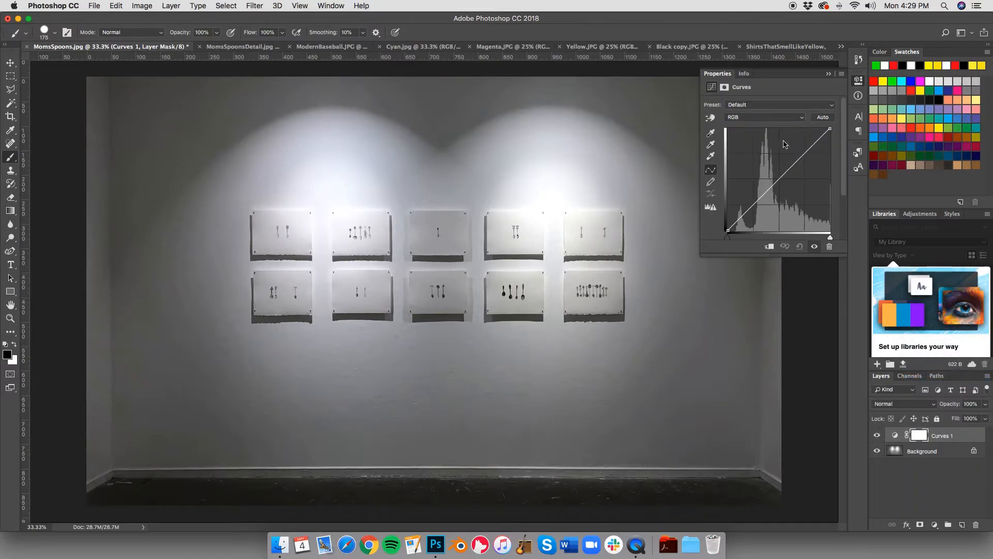
Step: Try an extreme RGB curve with lowered highlights and strongly raised shadows, and undo it
{"action": "left_click_drag", "start_coordinate": [808, 148], "coordinate": [819, 166]}
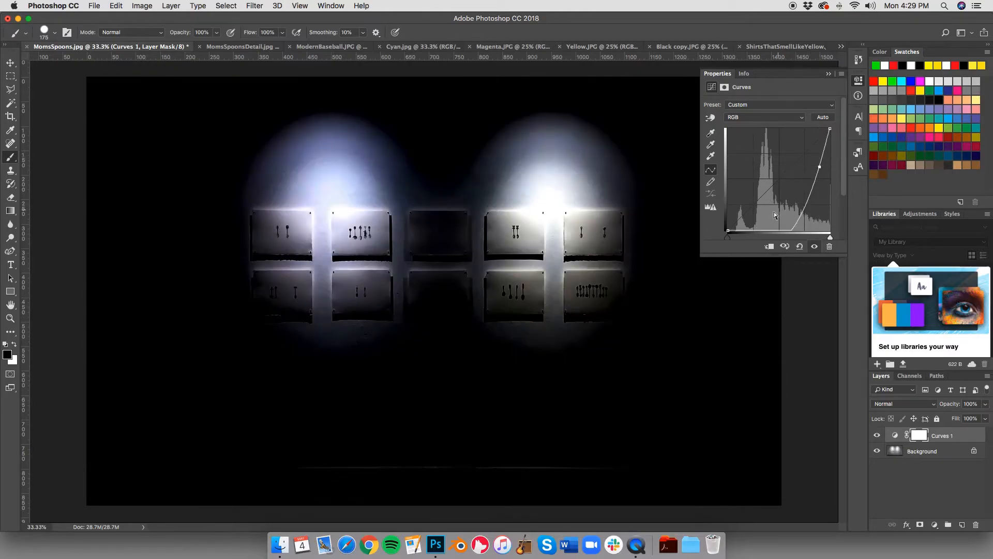
{"action": "left_click_drag", "start_coordinate": [791, 231], "coordinate": [748, 184]}
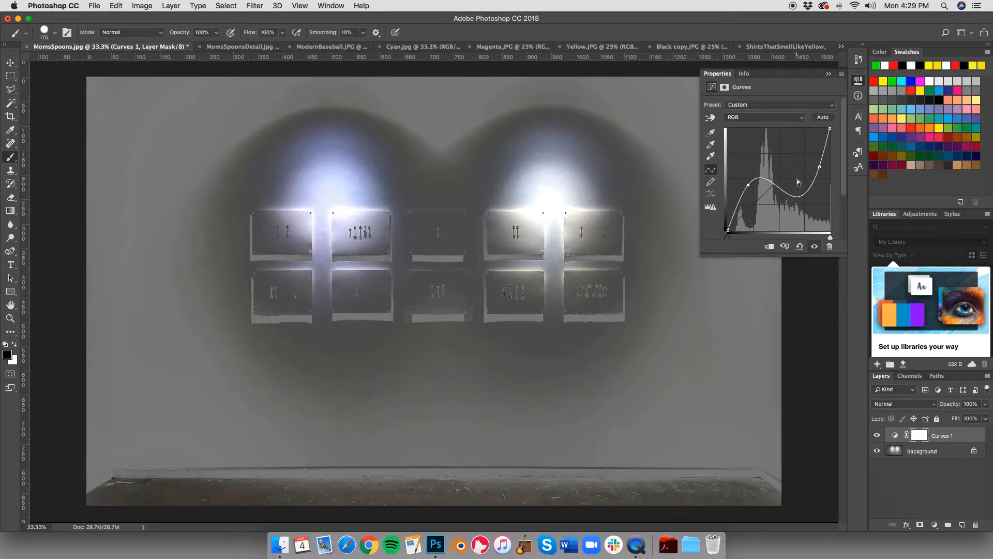
{"action": "key", "text": "super+z"}
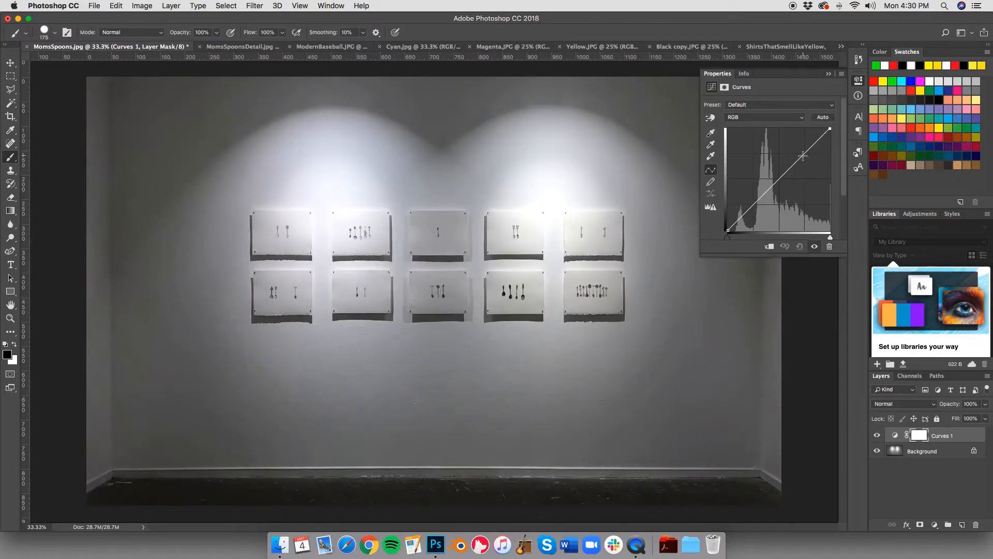
Step: Shape the RGB curve into a gentle S by slightly raising the highlights and lowering the shadows
{"action": "left_click_drag", "start_coordinate": [802, 156], "coordinate": [800, 152]}
{"action": "left_click", "coordinate": [747, 209]}
{"action": "left_click_drag", "start_coordinate": [747, 209], "coordinate": [747, 214]}
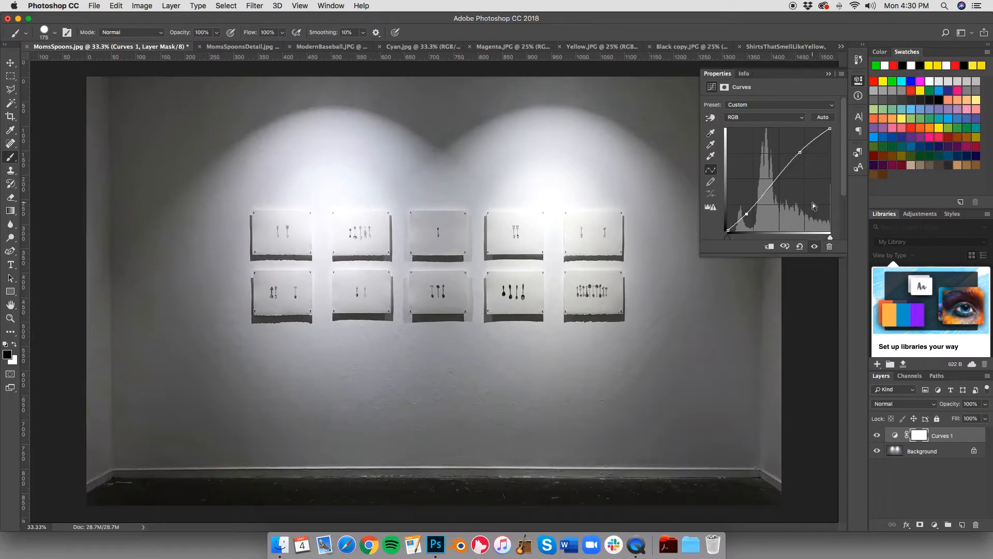
{"action": "left_click", "coordinate": [828, 73]}
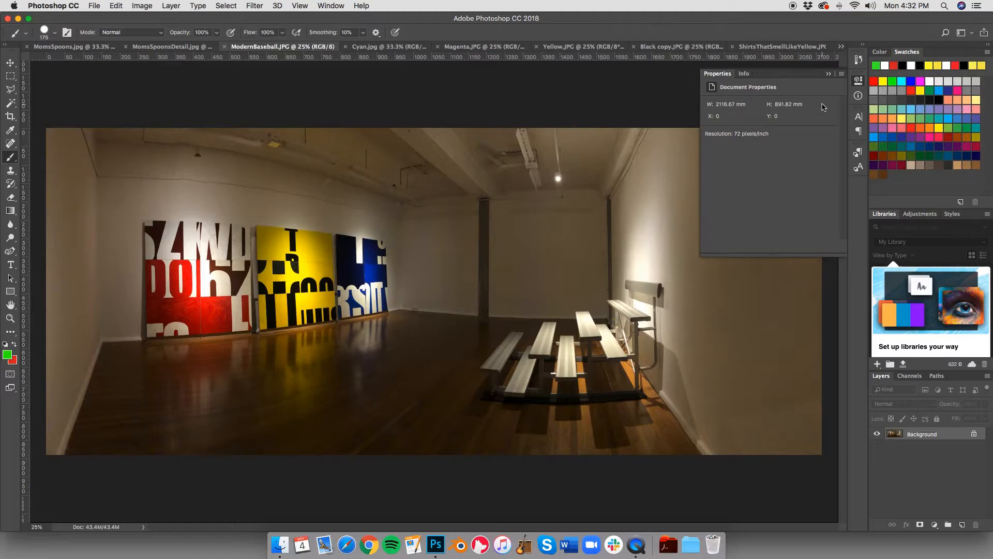
Step: Add a Color Balance adjustment layer to ModernBaseball.JPG with midtones Cyan-Red +20, Magenta-Green -12 and Yellow-Blue -18
{"action": "left_click", "coordinate": [828, 73]}
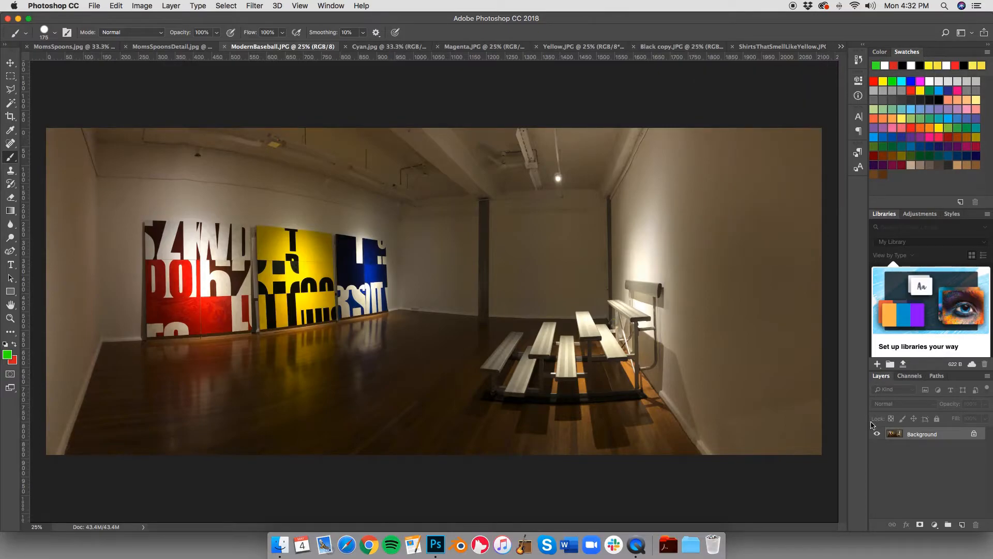
{"action": "left_click", "coordinate": [934, 524]}
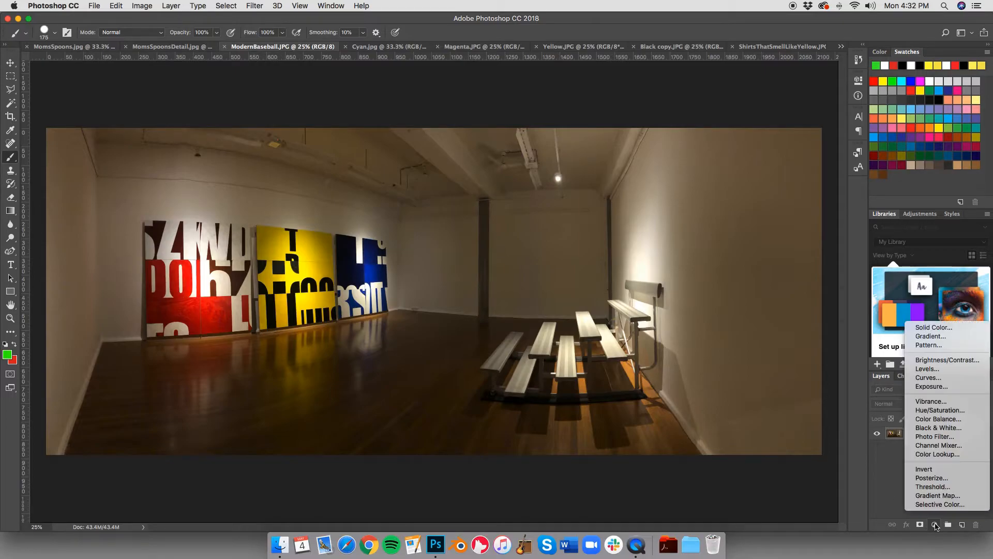
{"action": "left_click", "coordinate": [941, 420]}
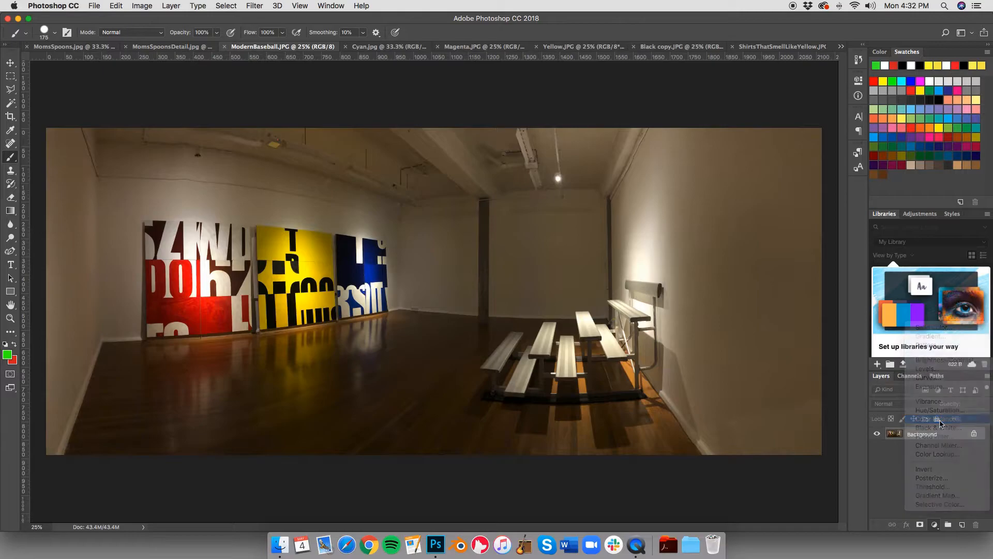
{"action": "left_click_drag", "start_coordinate": [756, 165], "coordinate": [766, 130]}
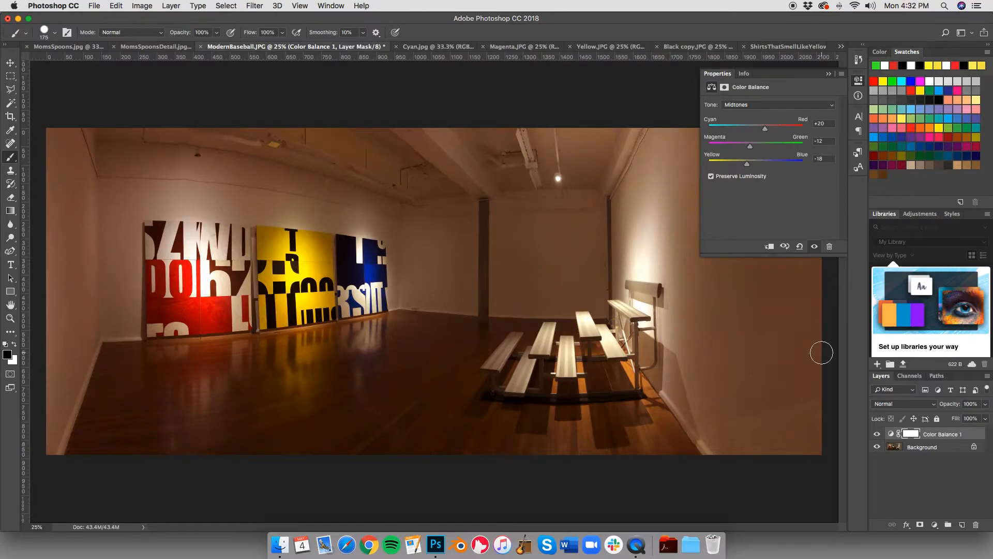
{"action": "left_click", "coordinate": [828, 74]}
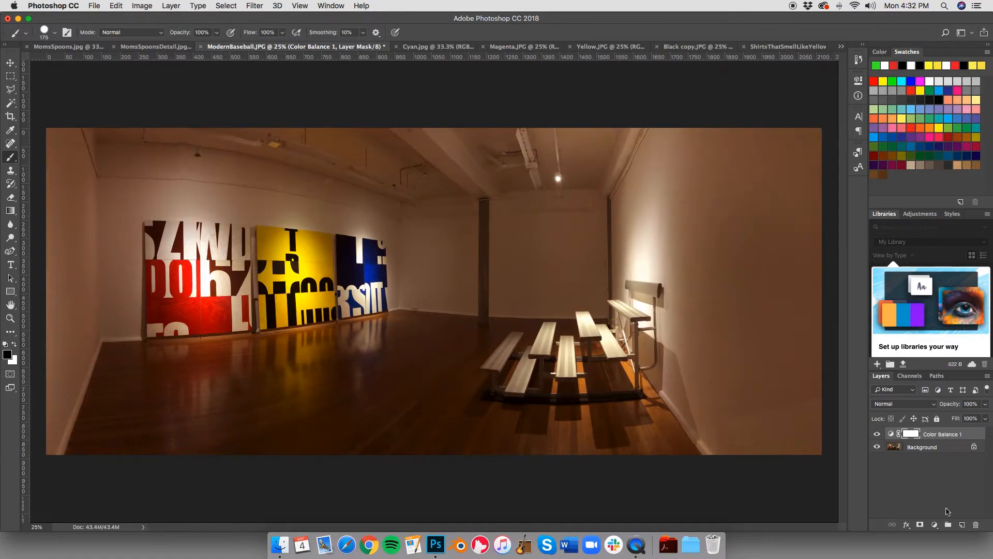
Step: Add a Curves adjustment layer above Color Balance and shape an S-curve with raised highlights and lowered shadows
{"action": "left_click", "coordinate": [934, 524]}
{"action": "left_click", "coordinate": [929, 377]}
{"action": "left_click_drag", "start_coordinate": [797, 161], "coordinate": [797, 150]}
{"action": "left_click", "coordinate": [756, 202]}
{"action": "left_click_drag", "start_coordinate": [756, 201], "coordinate": [756, 206]}
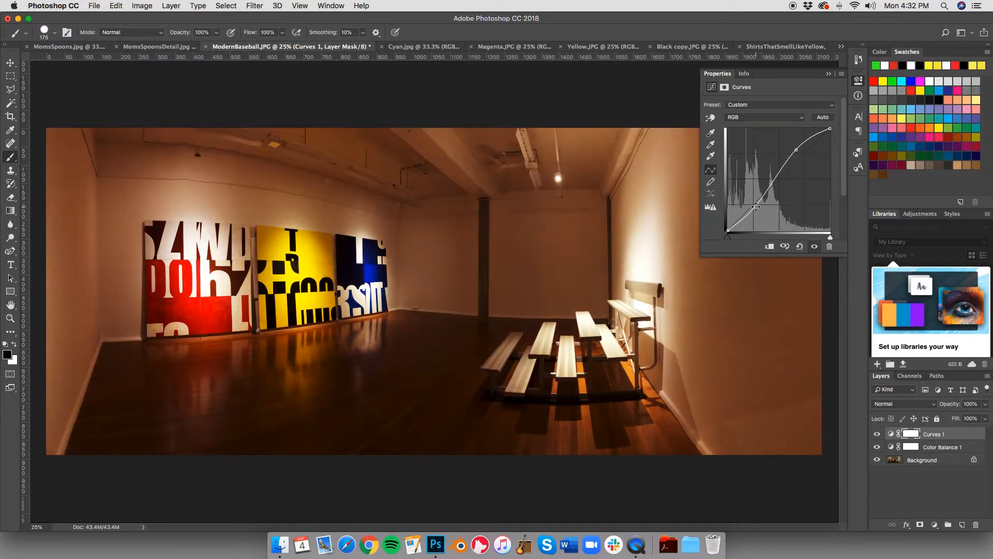
{"action": "left_click", "coordinate": [828, 73]}
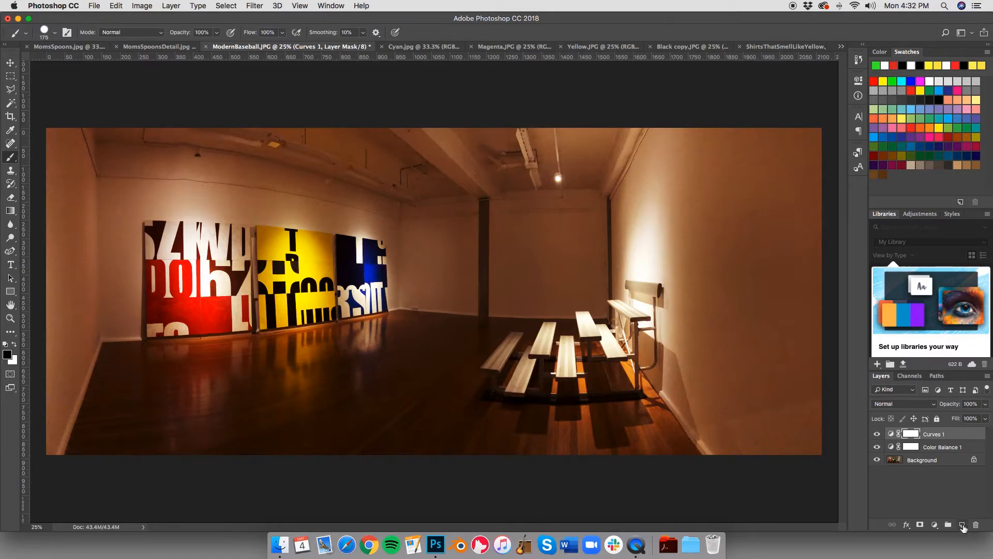
Step: Convert the locked Background into a regular layer named Layer 0, and add a new empty layer at the top of the stack
{"action": "double_click", "coordinate": [936, 461]}
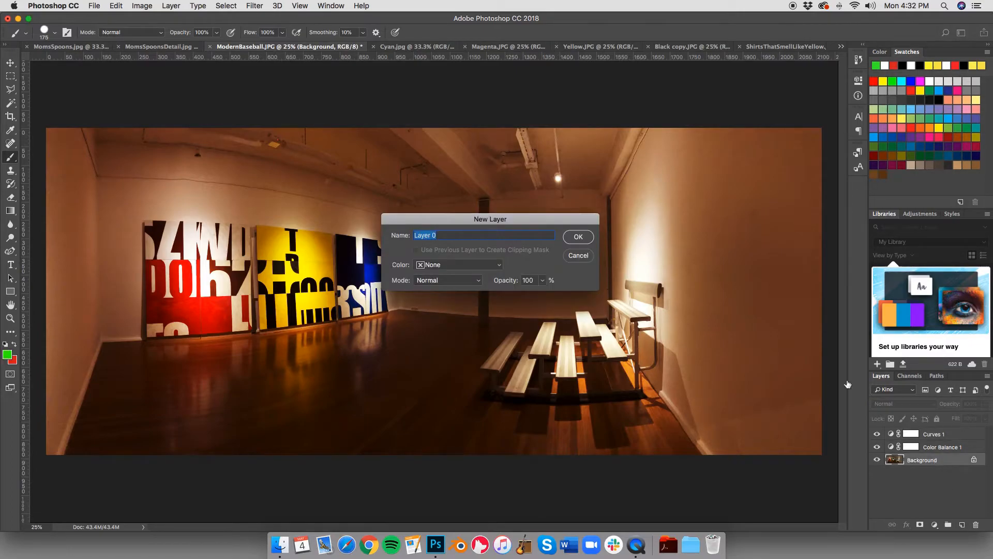
{"action": "left_click", "coordinate": [586, 237]}
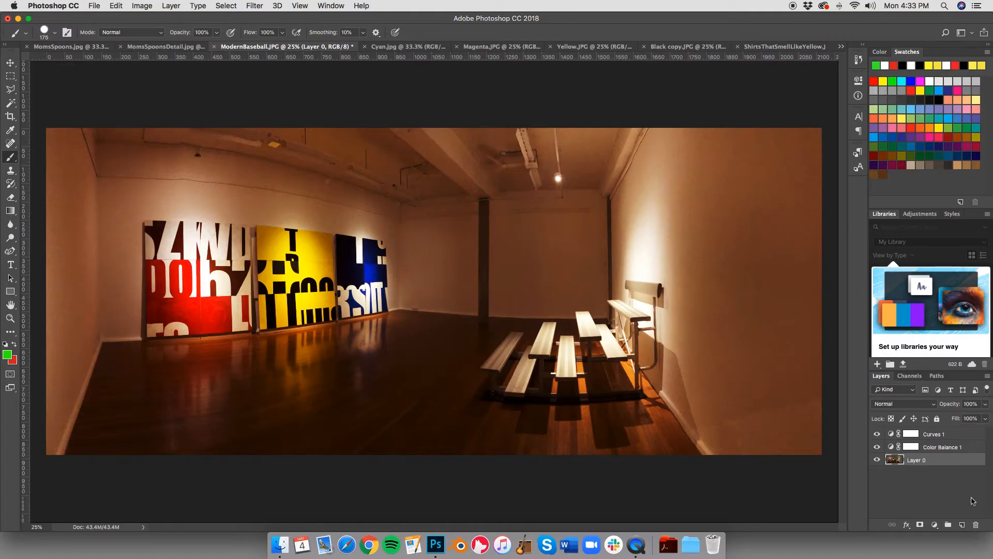
{"action": "left_click", "coordinate": [963, 526]}
{"action": "left_click_drag", "start_coordinate": [942, 462], "coordinate": [936, 431]}
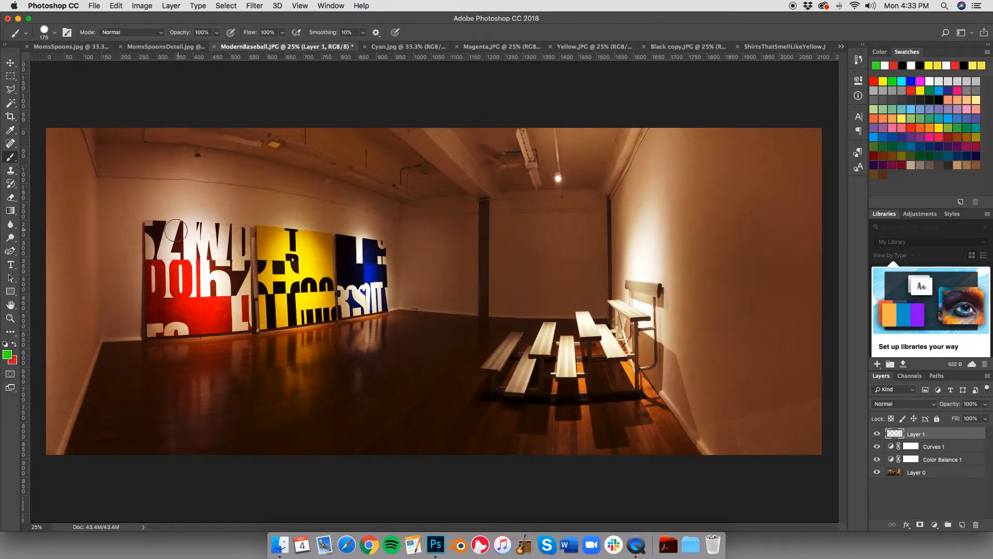
Step: Paint a thick green rectangular frame around the three artworks on Layer 1
{"action": "mouse_move", "coordinate": [103, 175]}
{"action": "left_mouse_down"}
{"action": "mouse_move", "coordinate": [98, 362]}
{"action": "mouse_move", "coordinate": [110, 383]}
{"action": "mouse_move", "coordinate": [364, 388]}
{"action": "mouse_move", "coordinate": [428, 321]}
{"action": "mouse_move", "coordinate": [421, 179]}
{"action": "mouse_move", "coordinate": [224, 178]}
{"action": "left_mouse_up"}
{"action": "left_click_drag", "start_coordinate": [157, 176], "coordinate": [104, 171]}
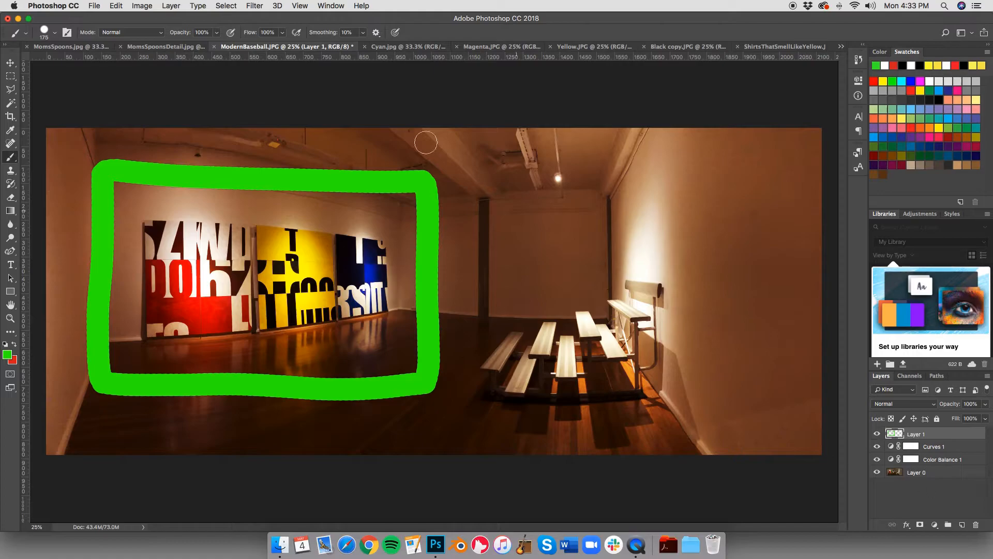
Step: Apply the Black & White image adjustment with the Default preset directly to Layer 1, and undo it
{"action": "left_click", "coordinate": [142, 5]}
{"action": "mouse_move", "coordinate": [163, 6]}
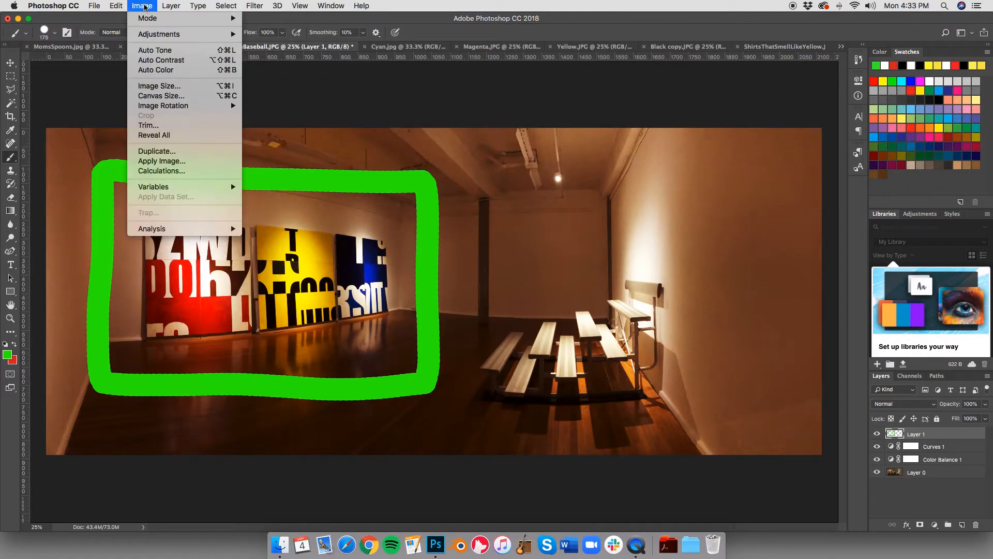
{"action": "mouse_move", "coordinate": [156, 34]}
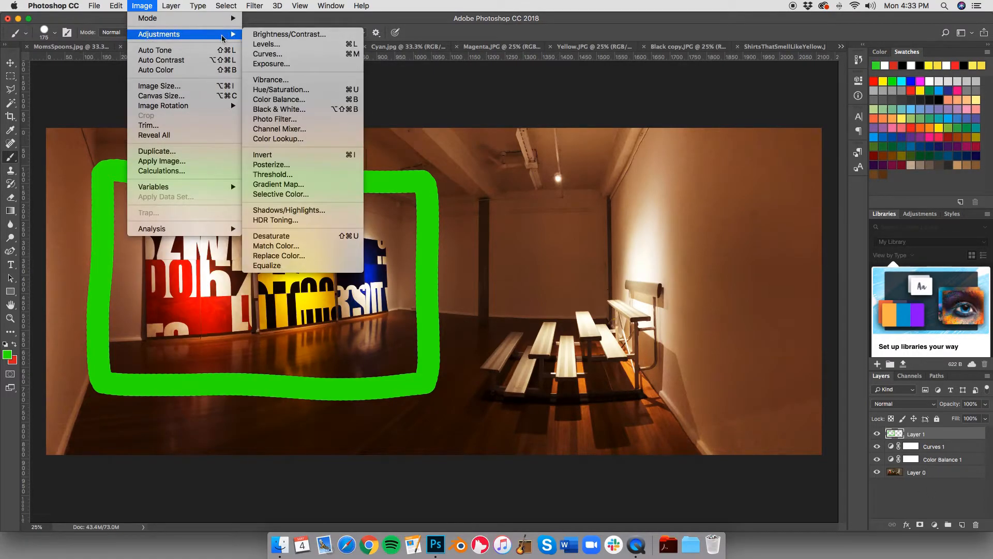
{"action": "left_click", "coordinate": [281, 109]}
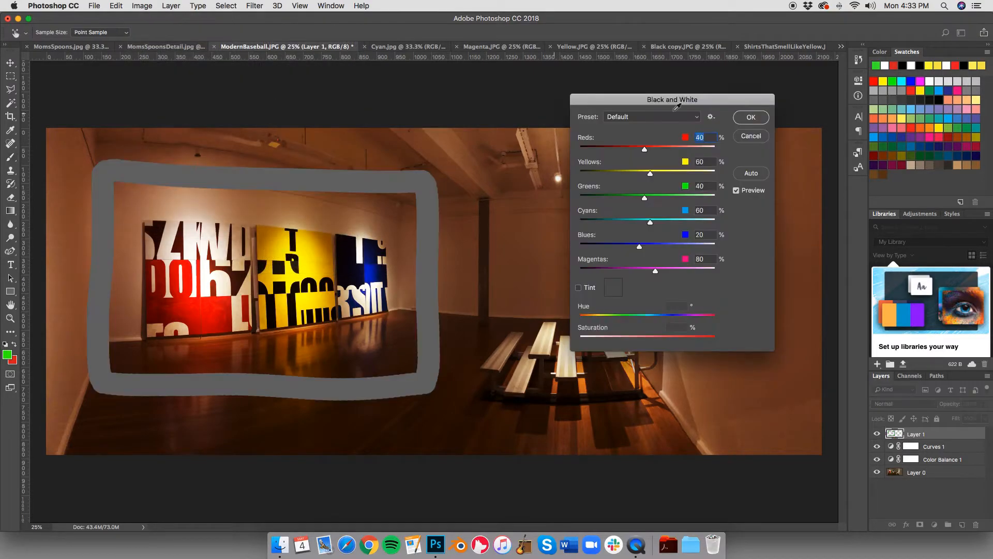
{"action": "left_click", "coordinate": [751, 118]}
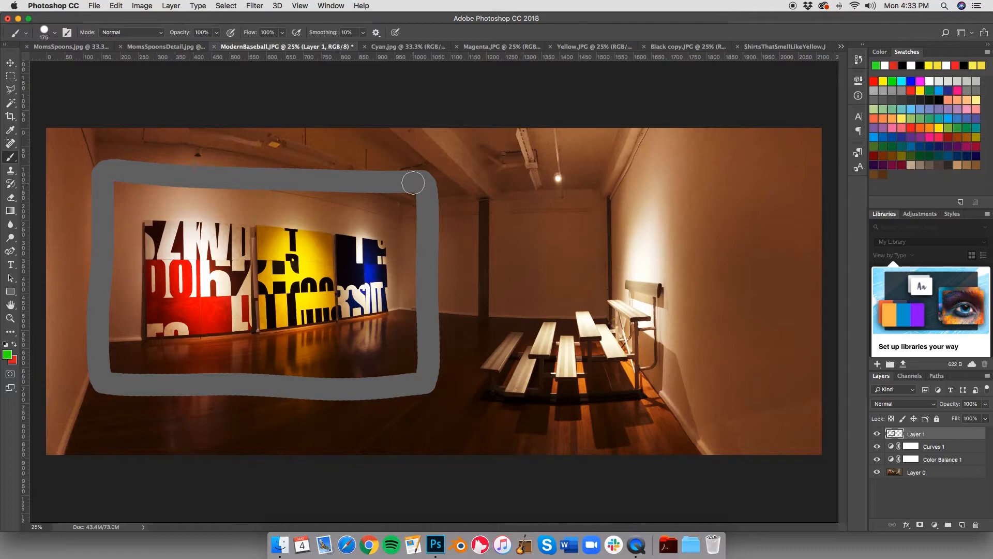
{"action": "left_click_drag", "start_coordinate": [413, 183], "coordinate": [411, 179]}
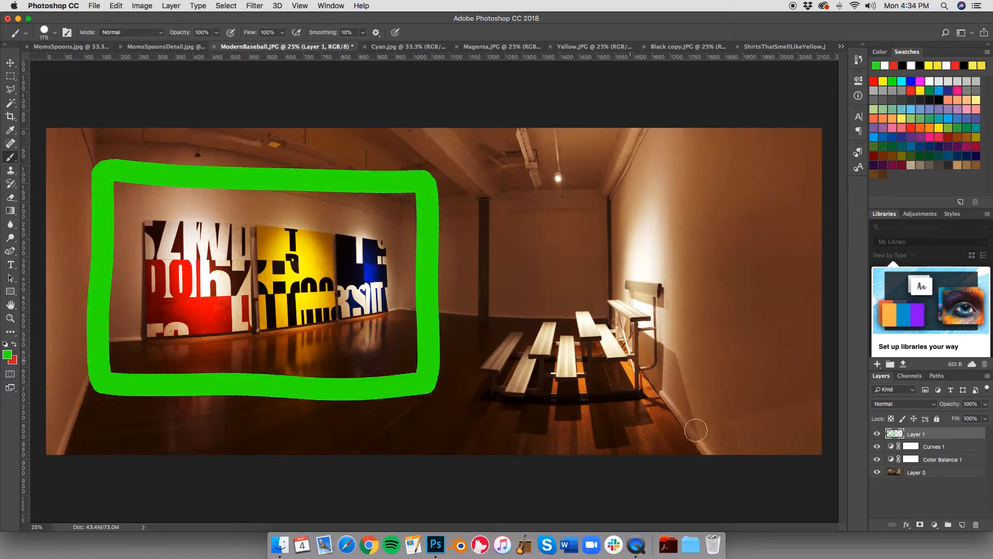
Step: Add a Black & White adjustment layer with the Default preset above Layer 1
{"action": "left_click", "coordinate": [935, 524]}
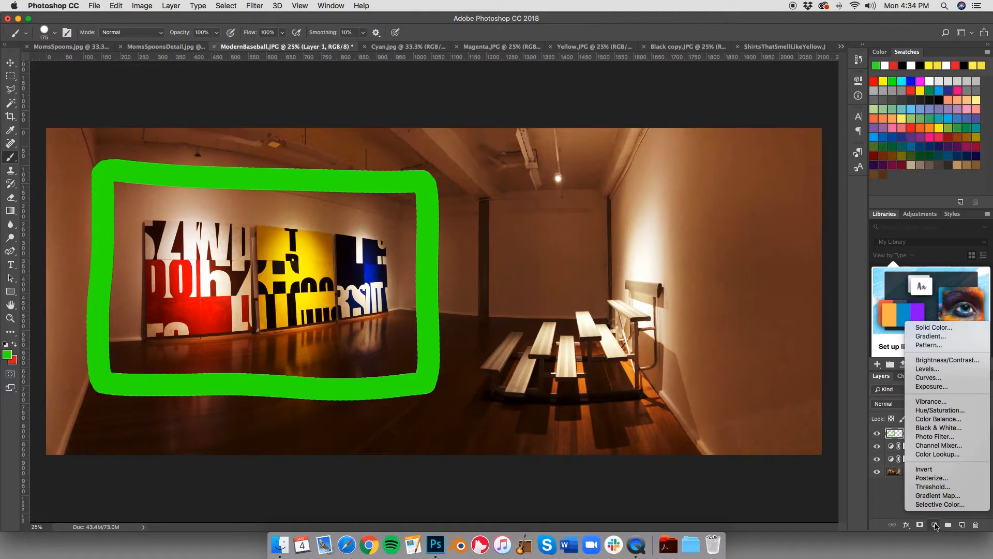
{"action": "left_click", "coordinate": [945, 428]}
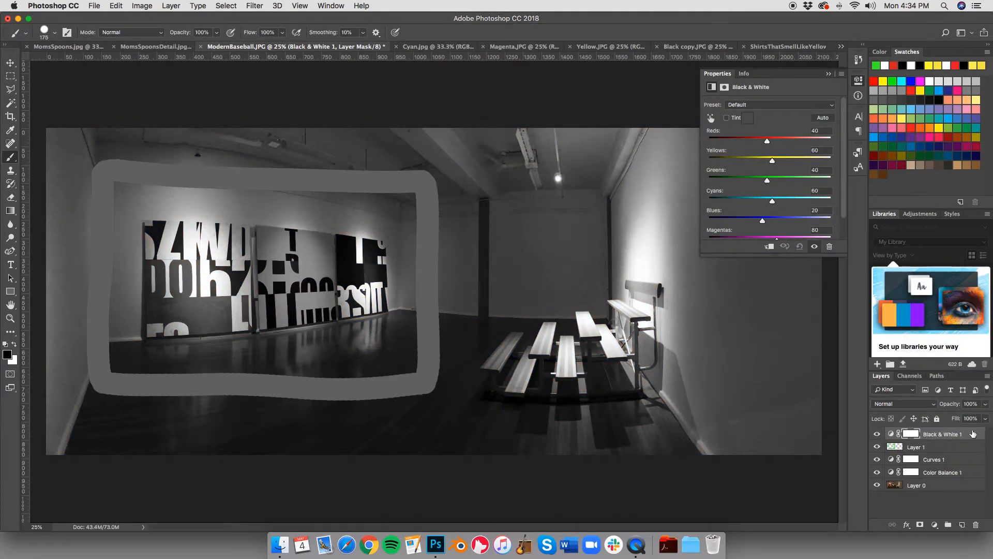
Step: Move the Black & White 1 layer and Layer 1 together below Layer 0, and return both to the top of the stack
{"action": "left_click", "coordinate": [942, 447]}
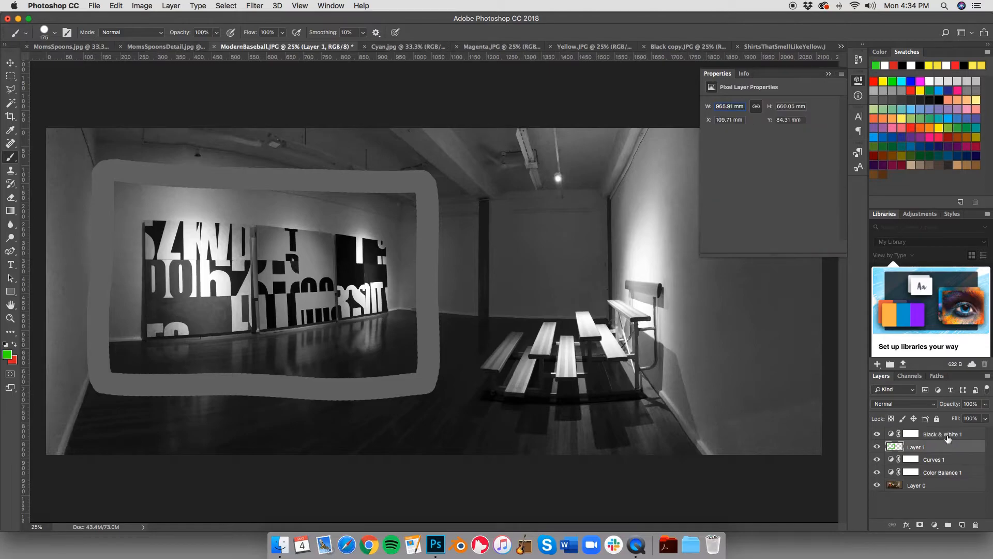
{"action": "left_click", "coordinate": [948, 439], "text": "shift"}
{"action": "left_click_drag", "start_coordinate": [947, 437], "coordinate": [941, 501]}
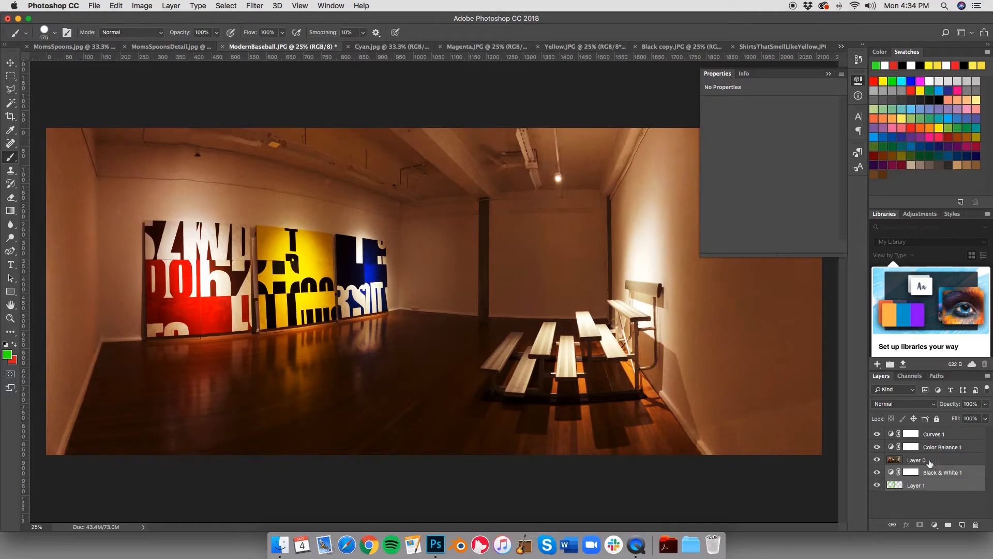
{"action": "left_click_drag", "start_coordinate": [943, 469], "coordinate": [938, 434]}
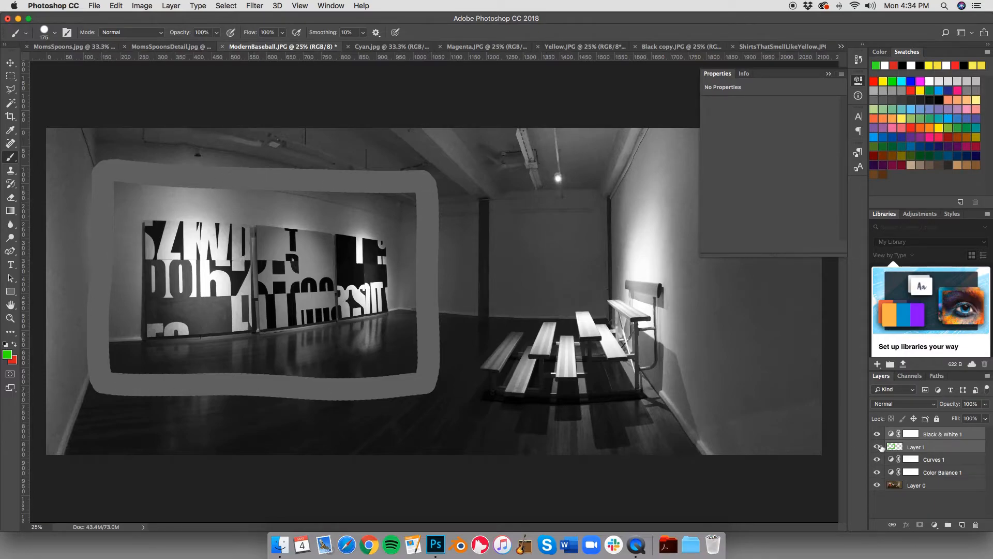
Step: Create a clipping mask so the Black & White 1 adjustment layer affects only Layer 1
{"action": "left_click", "coordinate": [951, 435]}
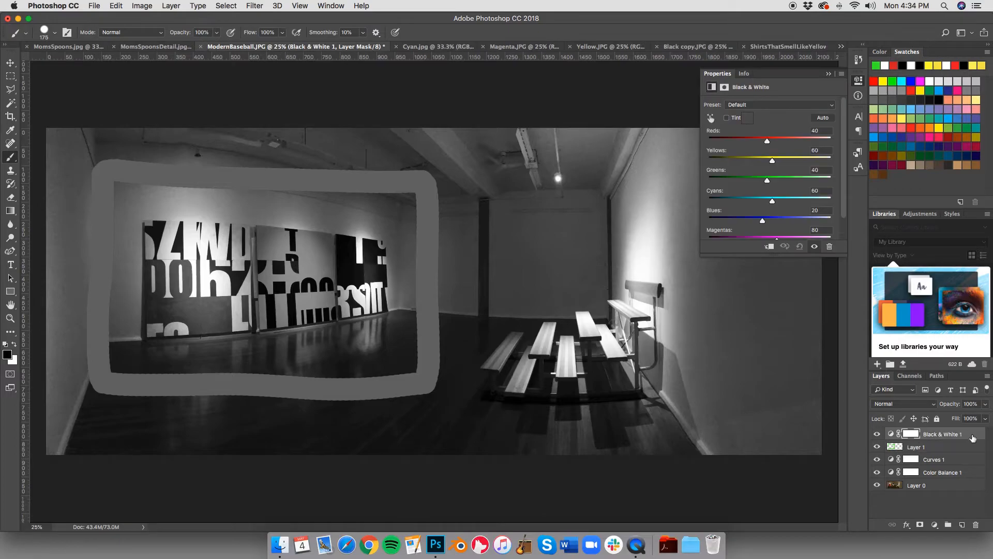
{"action": "right_click", "coordinate": [974, 437]}
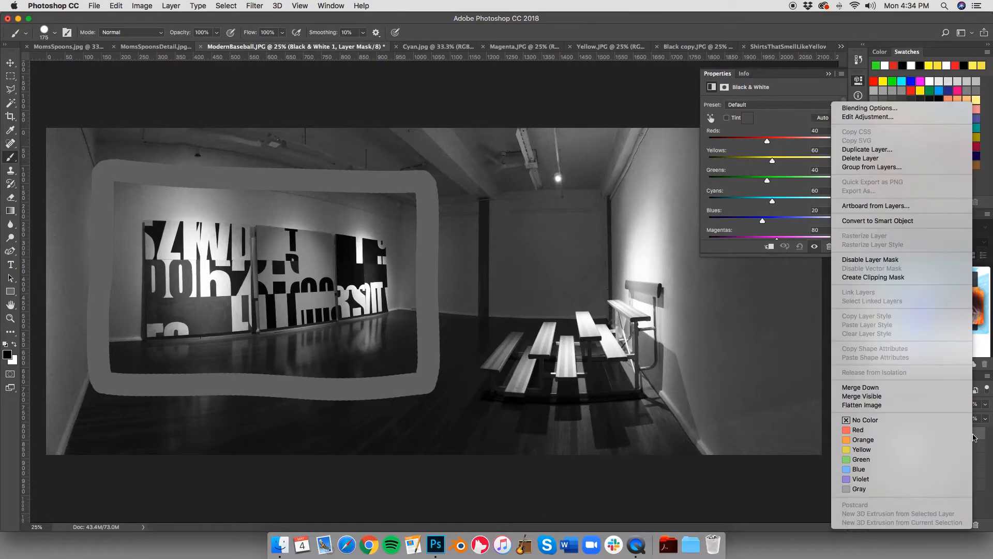
{"action": "left_click", "coordinate": [891, 277]}
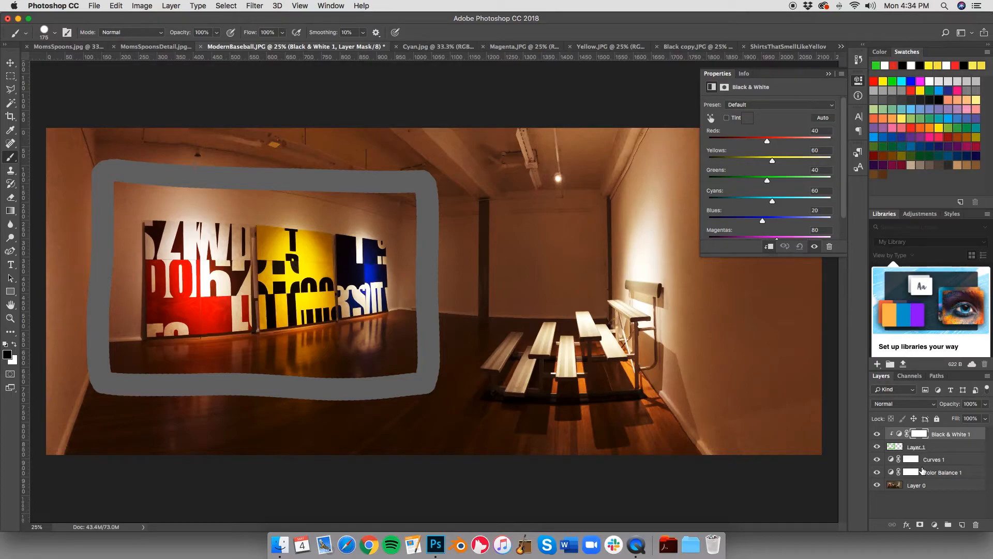
Step: Delete the Black & White 1 adjustment layer together with Layer 1
{"action": "left_click", "coordinate": [956, 448]}
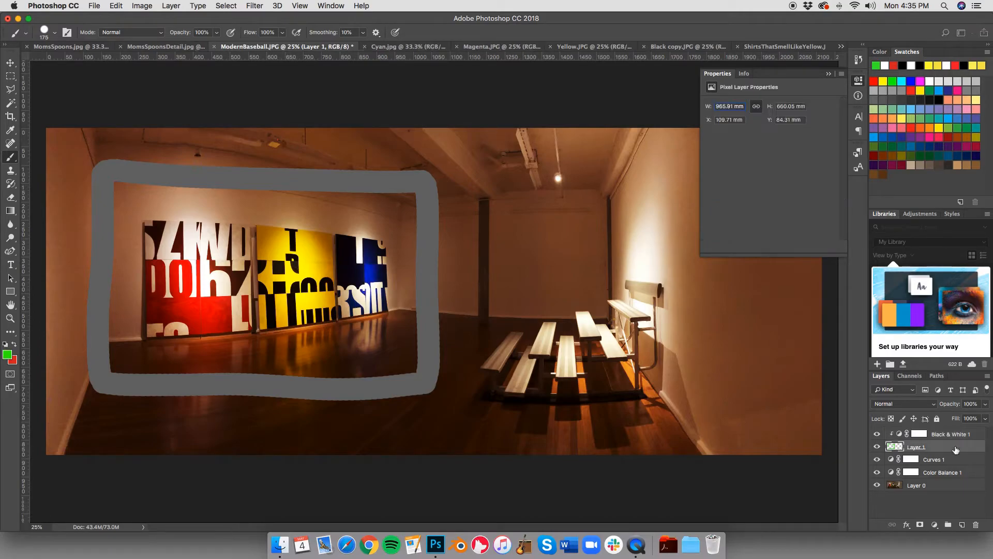
{"action": "left_click", "coordinate": [974, 436], "text": "shift"}
{"action": "right_click", "coordinate": [973, 436]}
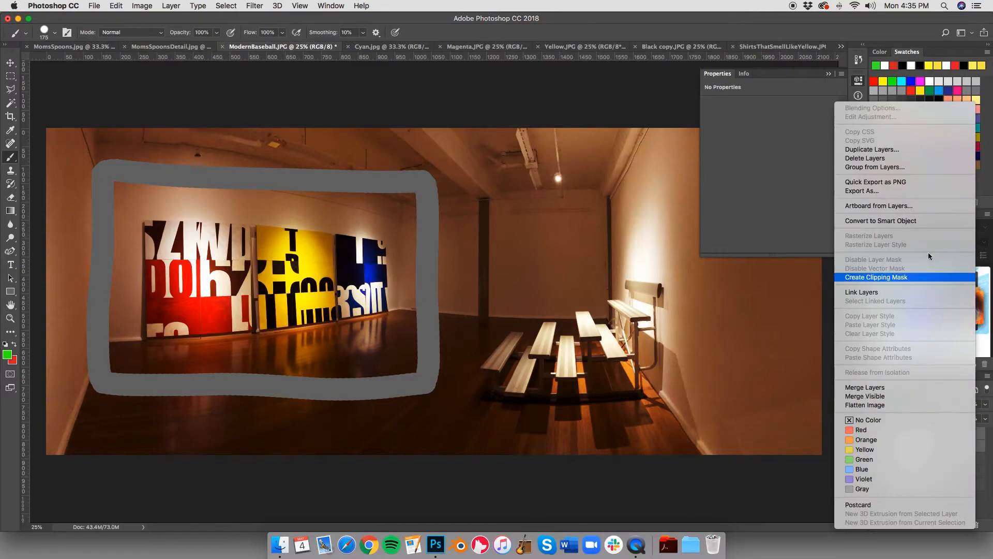
{"action": "left_click", "coordinate": [875, 158]}
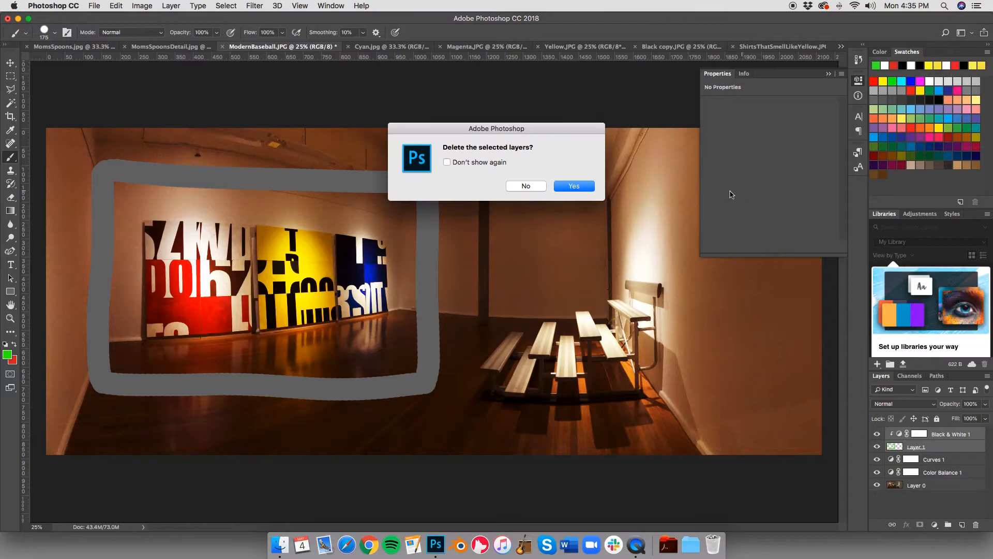
{"action": "left_click", "coordinate": [582, 187]}
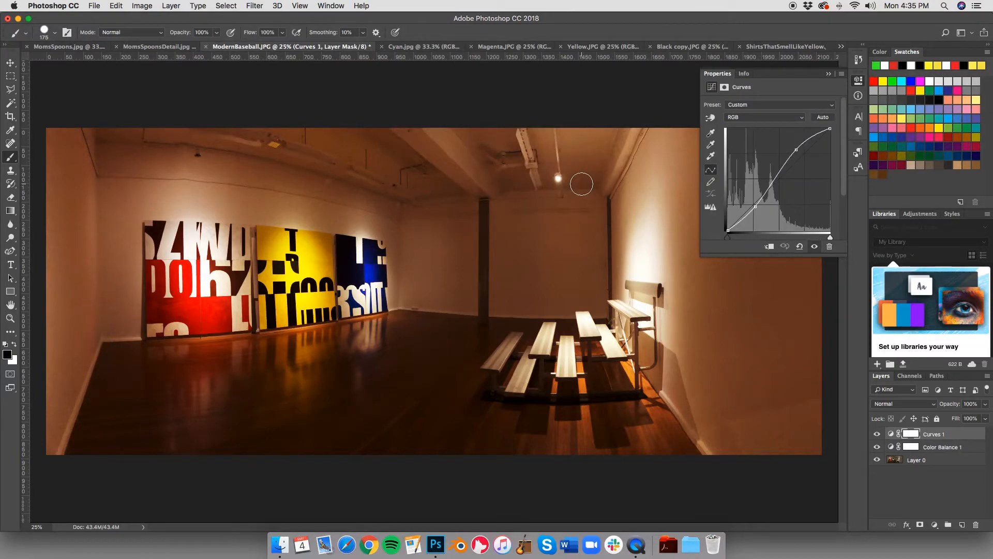
Step: Delete the Curves 1 and Color Balance 1 adjustment layers above Layer 0
{"action": "left_click", "coordinate": [972, 447], "text": "shift"}
{"action": "right_click", "coordinate": [972, 447]}
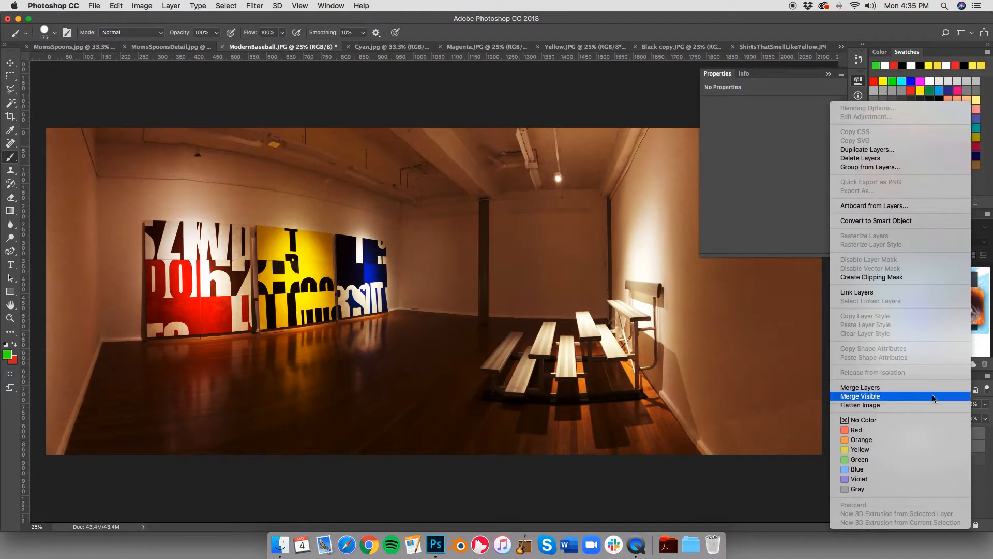
{"action": "left_click", "coordinate": [878, 161]}
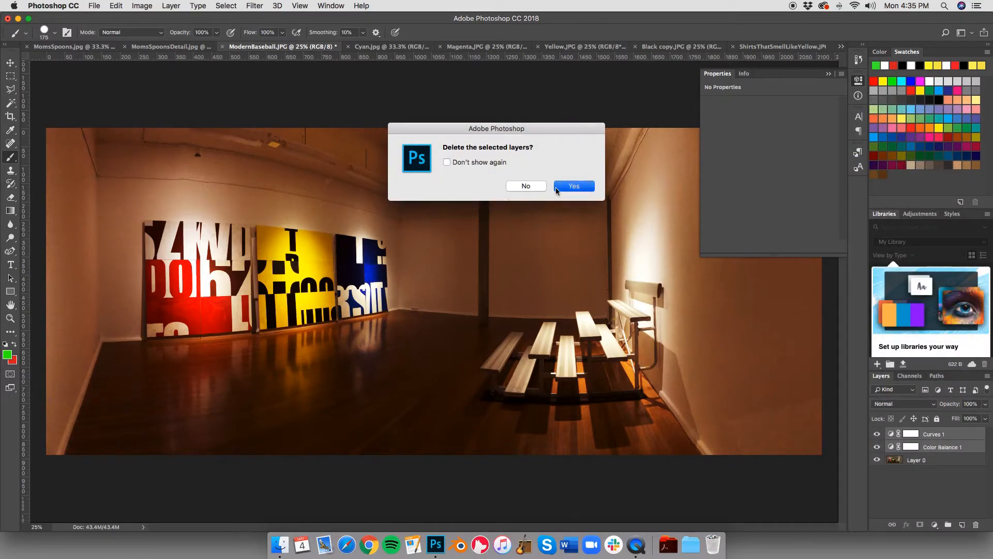
{"action": "left_click", "coordinate": [556, 188]}
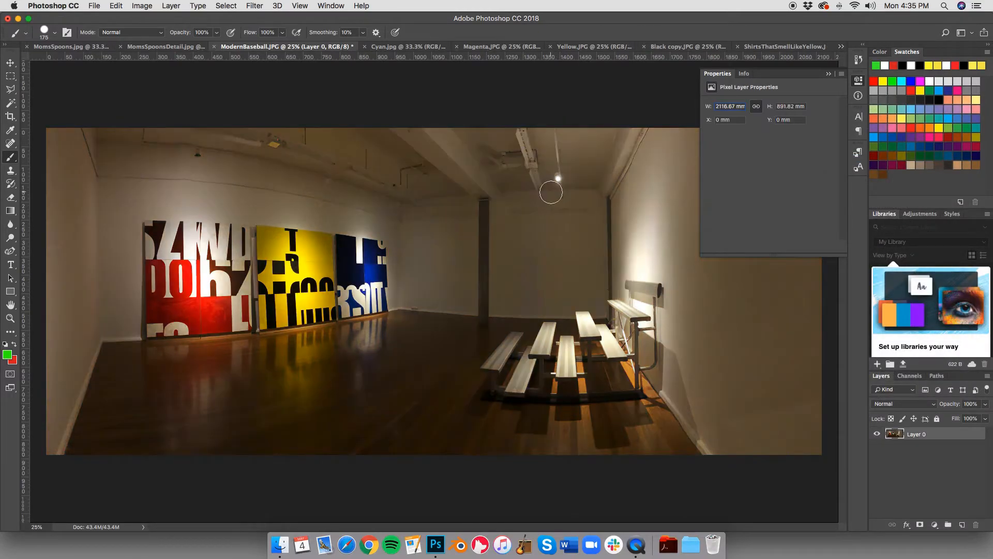
Step: Switch to MomsSpoons.jpg and convert its Background into a regular layer named Layer 0
{"action": "left_click", "coordinate": [64, 47]}
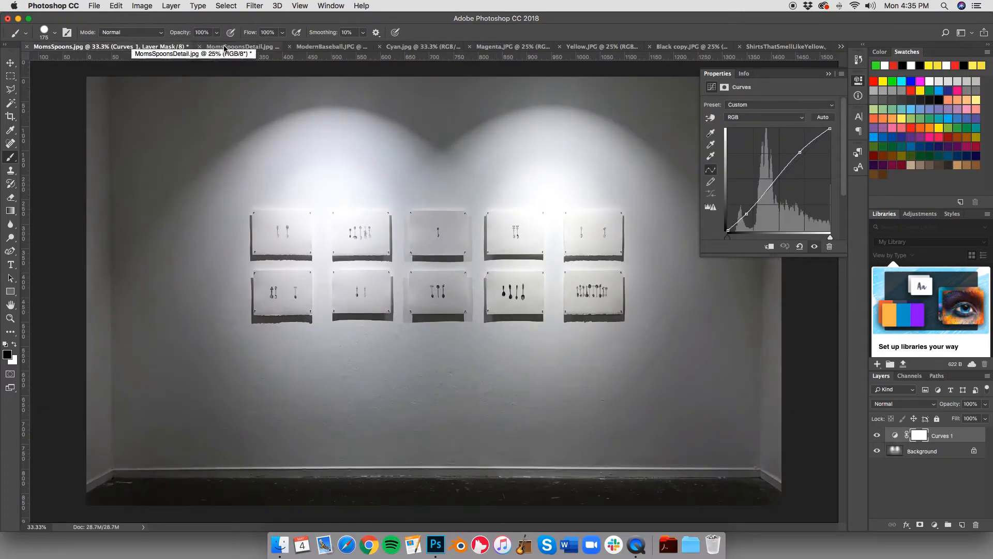
{"action": "left_click", "coordinate": [829, 74]}
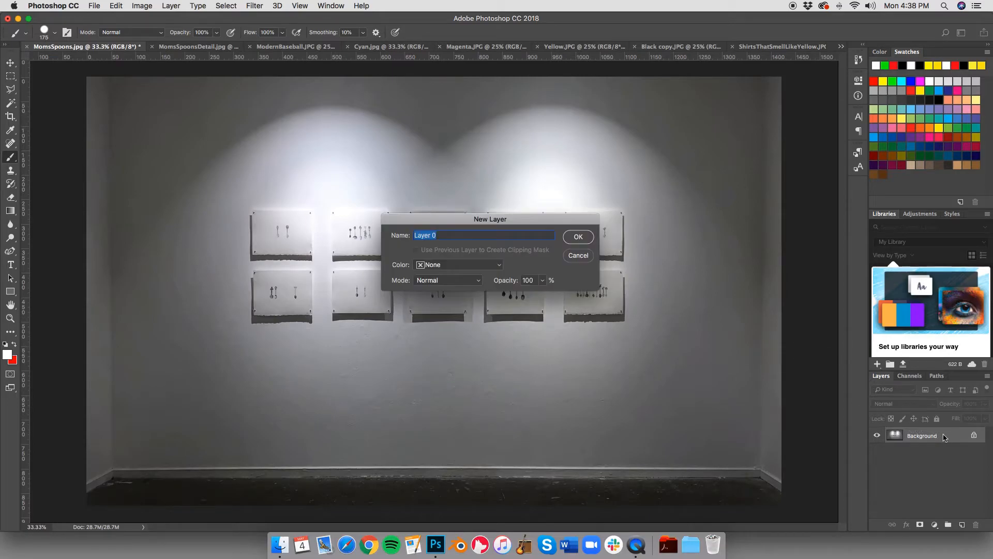
{"action": "key", "text": "Return"}
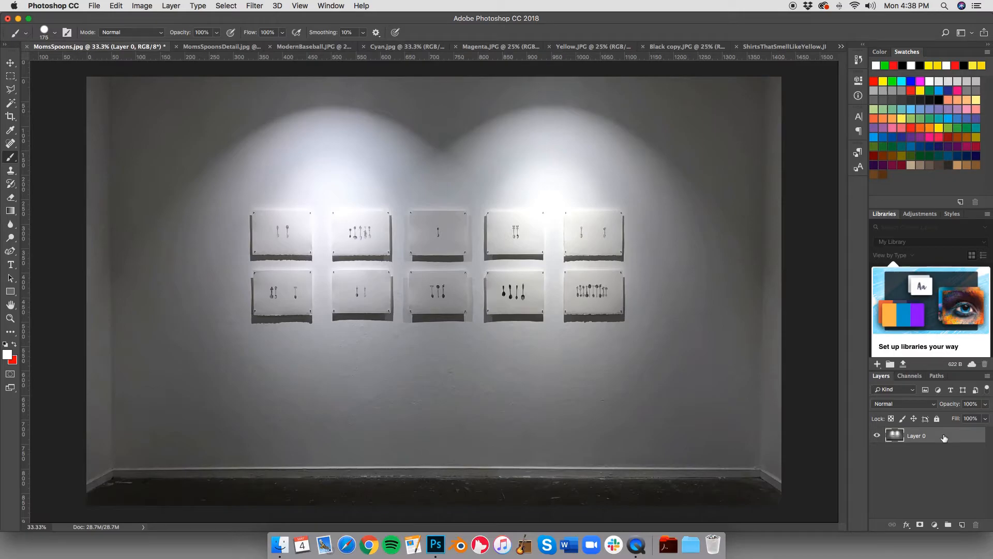
Step: Duplicate Layer 0 as Layer 0 copy in the same document, and hide the copy
{"action": "right_click", "coordinate": [944, 438]}
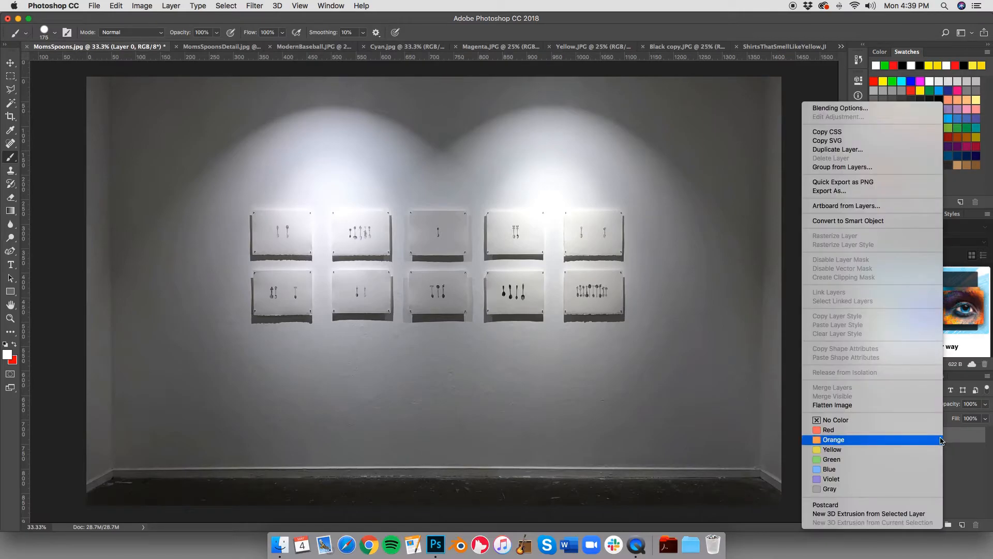
{"action": "left_click", "coordinate": [851, 151]}
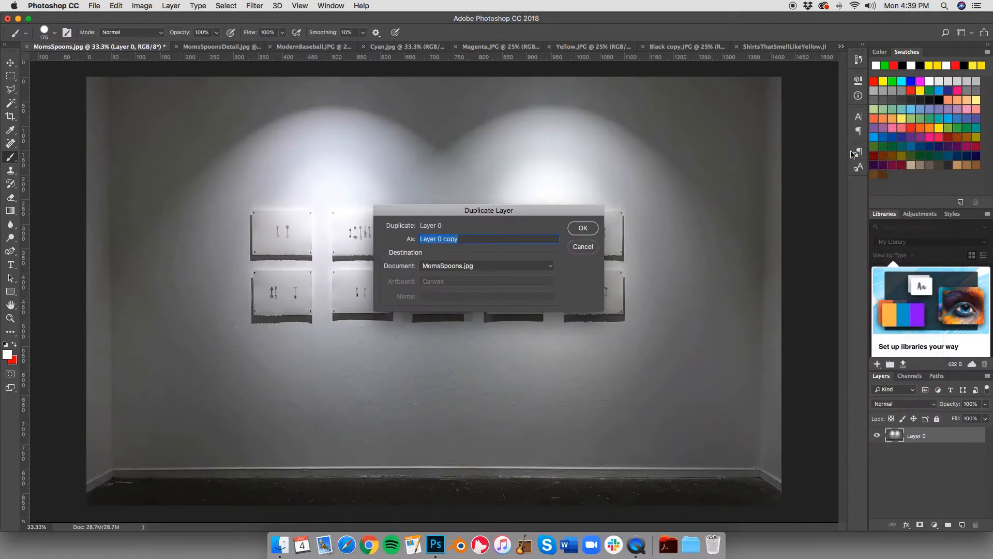
{"action": "left_click", "coordinate": [578, 230]}
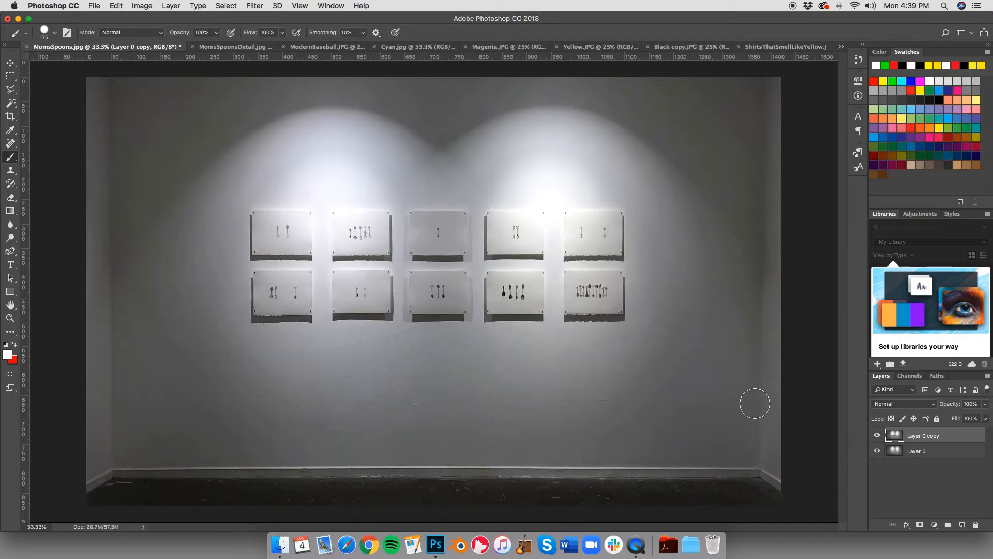
{"action": "left_click", "coordinate": [876, 436]}
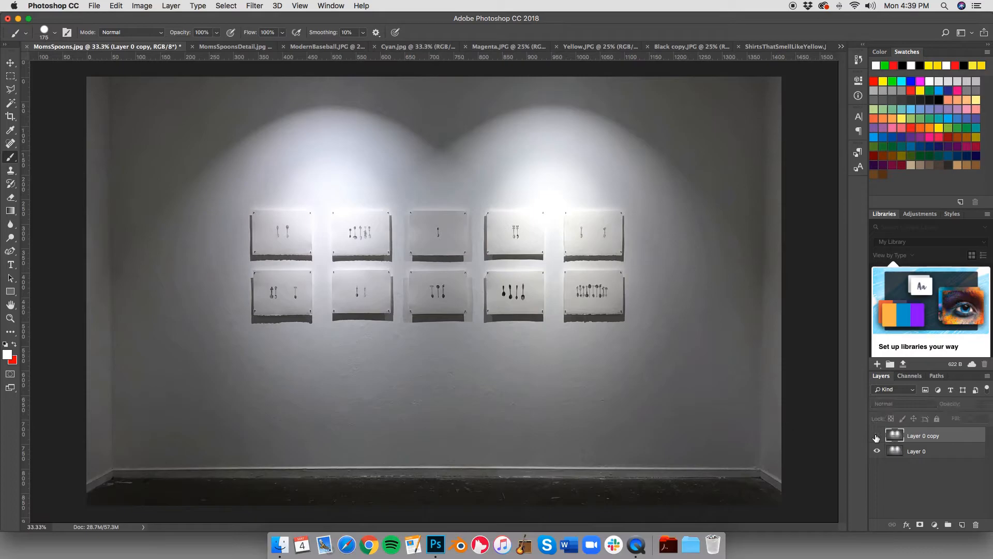
Step: In the Essentials workspace, try the Burn tool in the Midtones range on Layer 0's wall beside the leftmost artworks, and undo the stroke
{"action": "left_click", "coordinate": [954, 453]}
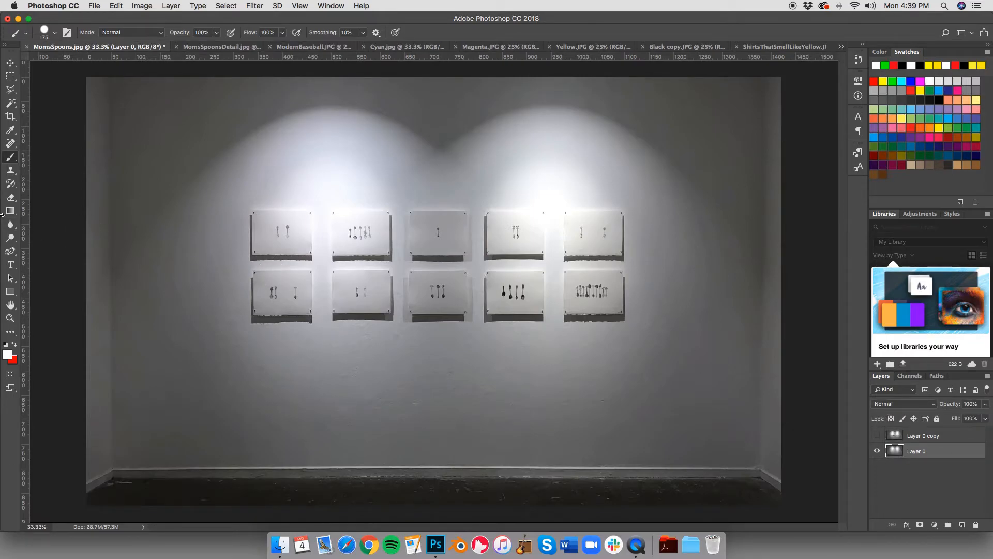
{"action": "left_click", "coordinate": [961, 32]}
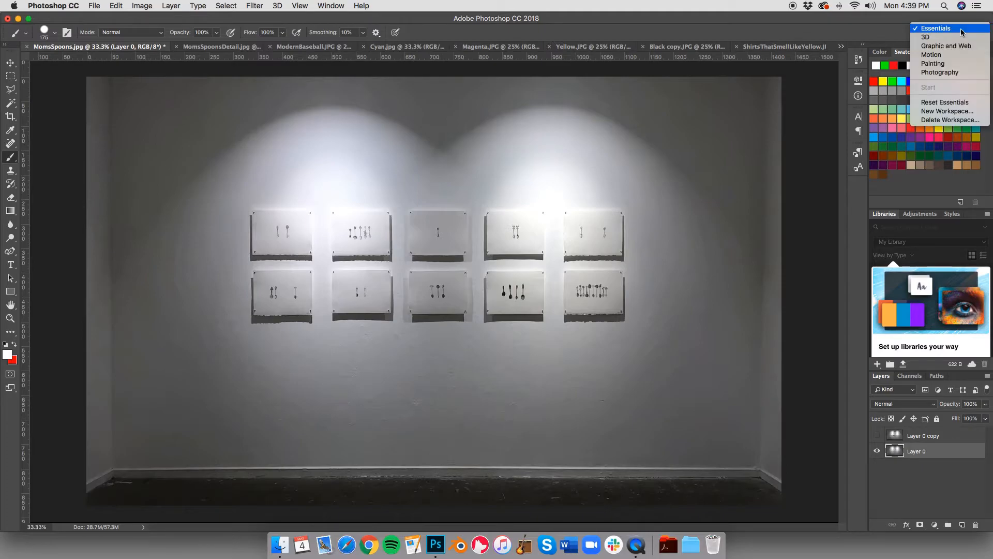
{"action": "left_click", "coordinate": [951, 29]}
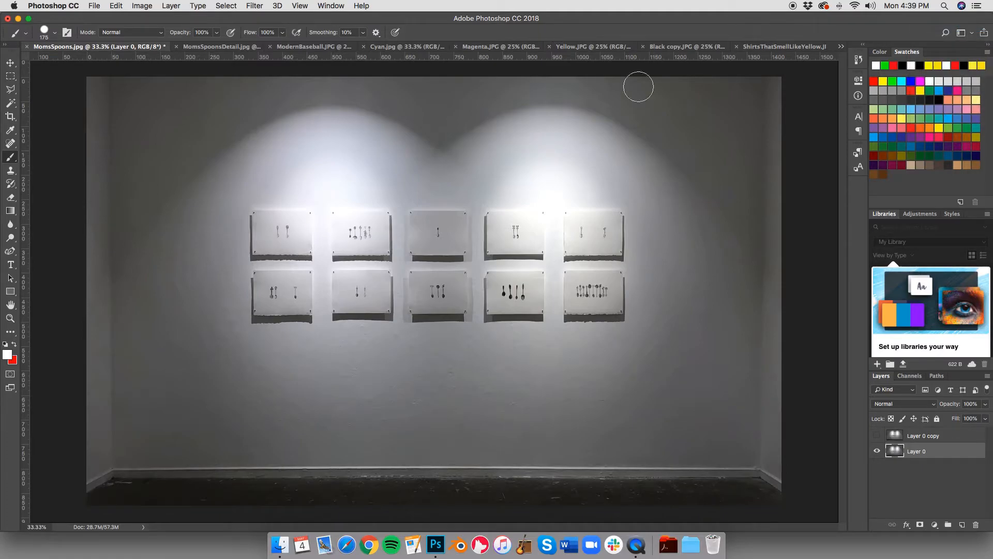
{"action": "left_click", "coordinate": [10, 238]}
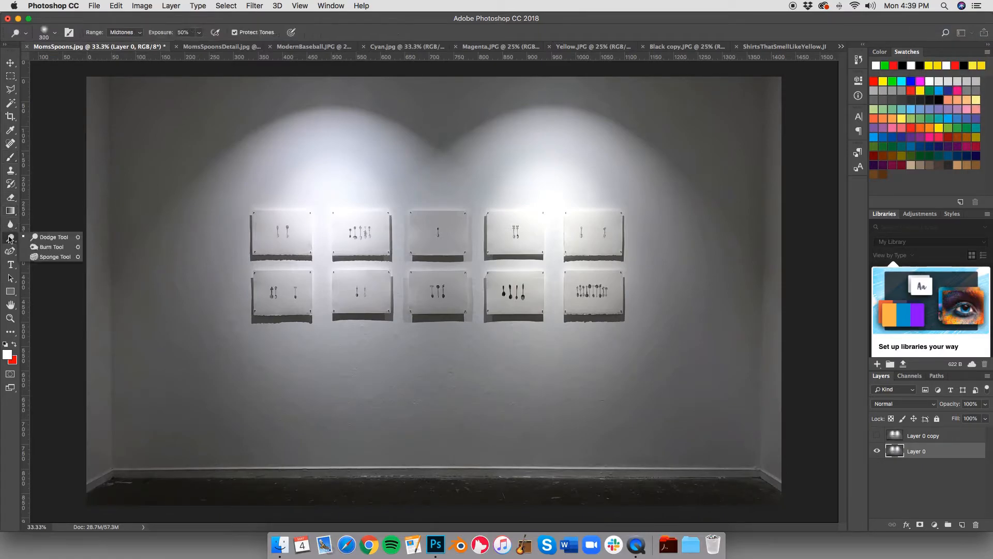
{"action": "left_click", "coordinate": [45, 249]}
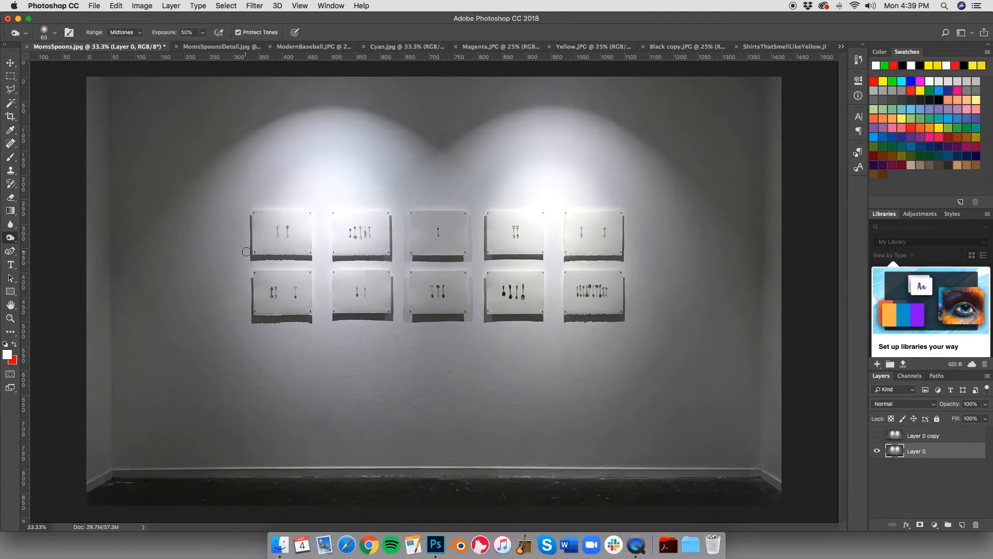
{"action": "mouse_move", "coordinate": [214, 255]}
{"action": "left_mouse_down"}
{"action": "mouse_move", "coordinate": [178, 256]}
{"action": "mouse_move", "coordinate": [161, 283]}
{"action": "left_mouse_up"}
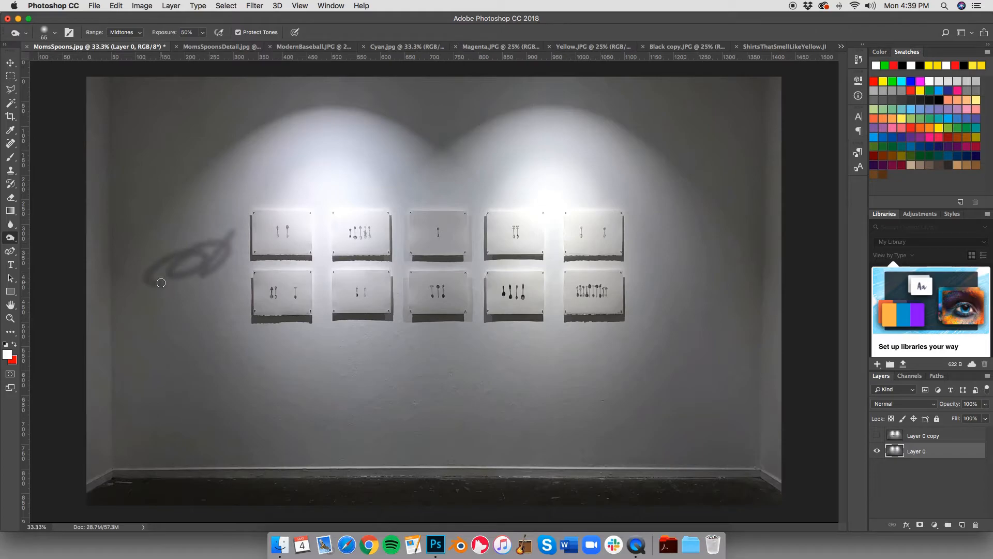
{"action": "key", "text": "super+z"}
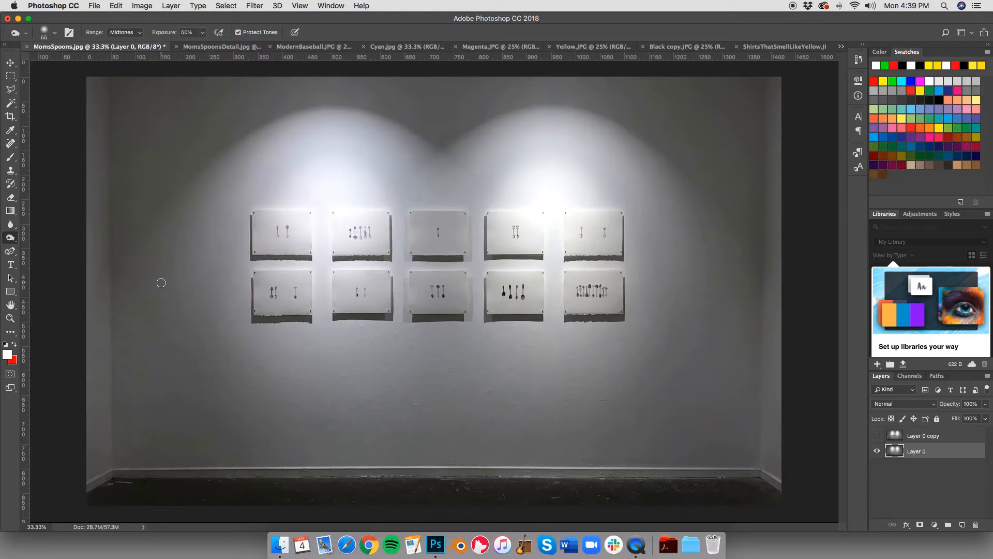
Step: Set the Burn tool to the Highlights range and size 200, try it around the upper-left artworks, and undo the strokes
{"action": "left_click", "coordinate": [138, 35]}
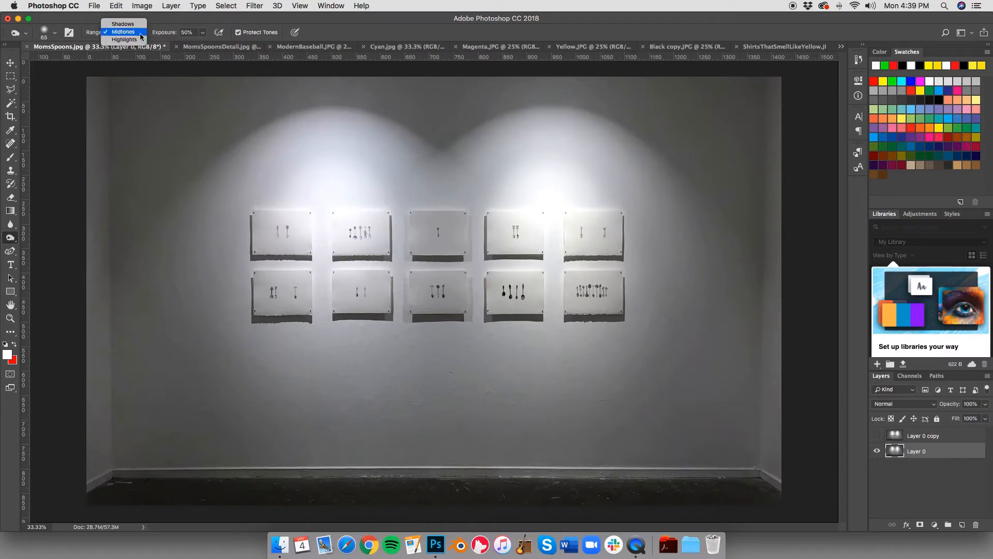
{"action": "left_click", "coordinate": [138, 40]}
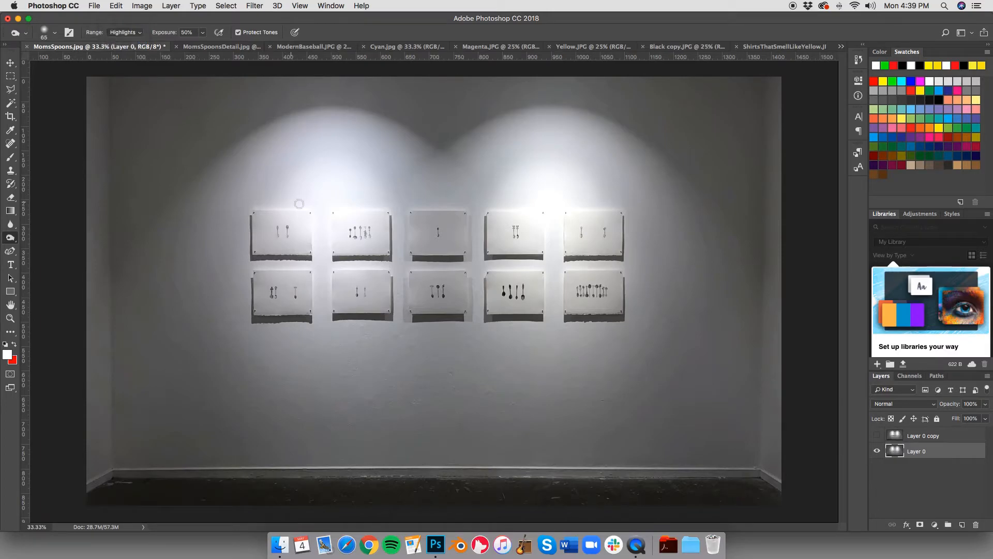
{"action": "key", "text": "bracketright"}
{"action": "key", "text": "bracketright"}
{"action": "key", "text": "bracketright"}
{"action": "key", "text": "bracketright"}
{"action": "key", "text": "bracketright"}
{"action": "key", "text": "bracketright"}
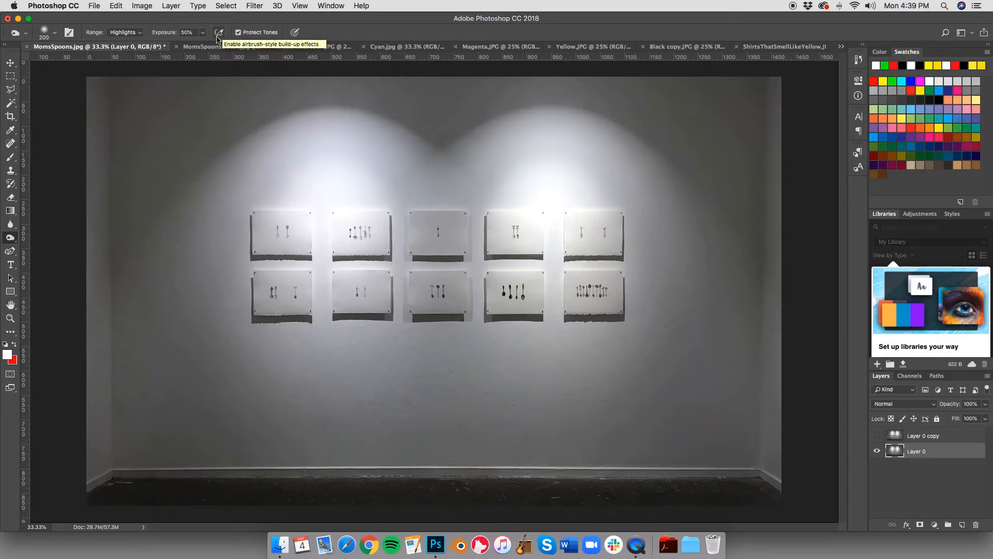
{"action": "mouse_move", "coordinate": [319, 200]}
{"action": "left_mouse_down"}
{"action": "mouse_move", "coordinate": [321, 268]}
{"action": "mouse_move", "coordinate": [316, 214]}
{"action": "mouse_move", "coordinate": [288, 209]}
{"action": "mouse_move", "coordinate": [373, 202]}
{"action": "mouse_move", "coordinate": [403, 227]}
{"action": "mouse_move", "coordinate": [400, 316]}
{"action": "mouse_move", "coordinate": [370, 258]}
{"action": "mouse_move", "coordinate": [292, 269]}
{"action": "left_mouse_up"}
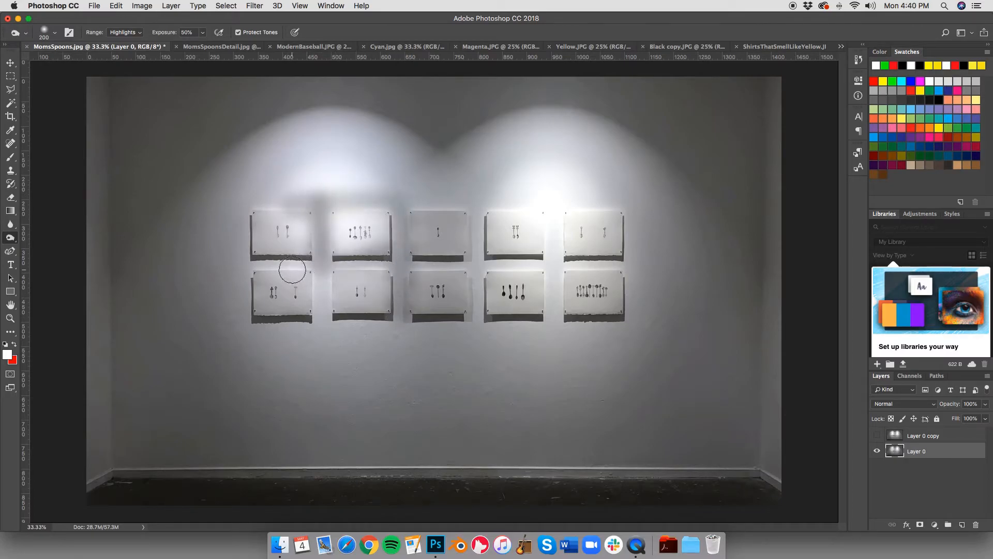
{"action": "key", "text": "alt+super+z"}
{"action": "key", "text": "alt+super+z"}
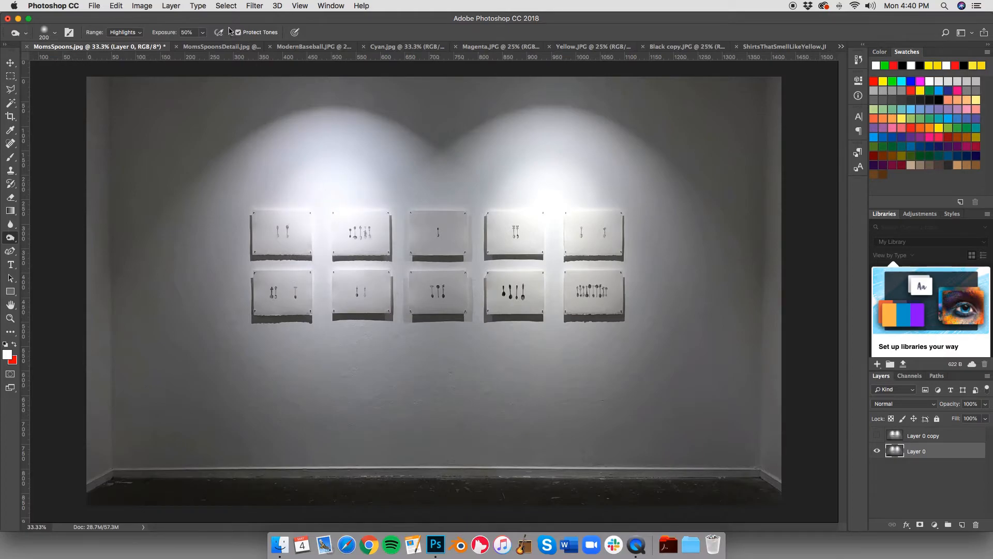
Step: Lower the Burn exposure to 12%, try it across the left spotlight above the artworks, and undo the last stroke
{"action": "left_click", "coordinate": [203, 33]}
{"action": "left_click_drag", "start_coordinate": [203, 47], "coordinate": [189, 49]}
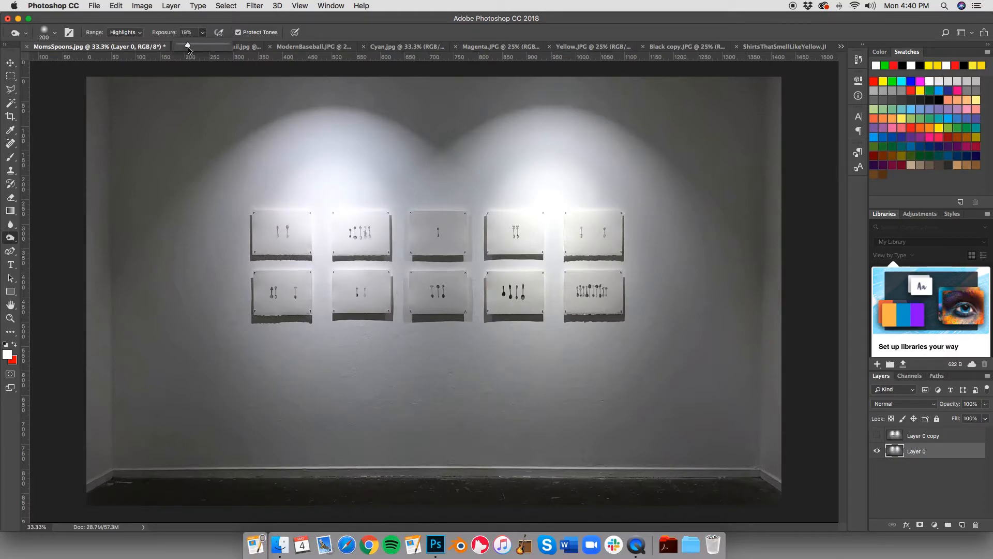
{"action": "mouse_move", "coordinate": [278, 201]}
{"action": "left_mouse_down"}
{"action": "mouse_move", "coordinate": [368, 201]}
{"action": "mouse_move", "coordinate": [334, 203]}
{"action": "mouse_move", "coordinate": [320, 270]}
{"action": "mouse_move", "coordinate": [314, 205]}
{"action": "mouse_move", "coordinate": [280, 200]}
{"action": "mouse_move", "coordinate": [310, 188]}
{"action": "mouse_move", "coordinate": [288, 174]}
{"action": "mouse_move", "coordinate": [283, 186]}
{"action": "mouse_move", "coordinate": [319, 182]}
{"action": "mouse_move", "coordinate": [288, 148]}
{"action": "mouse_move", "coordinate": [361, 171]}
{"action": "mouse_move", "coordinate": [375, 202]}
{"action": "mouse_move", "coordinate": [422, 200]}
{"action": "mouse_move", "coordinate": [413, 255]}
{"action": "mouse_move", "coordinate": [400, 200]}
{"action": "mouse_move", "coordinate": [395, 277]}
{"action": "mouse_move", "coordinate": [318, 219]}
{"action": "mouse_move", "coordinate": [318, 181]}
{"action": "mouse_move", "coordinate": [372, 172]}
{"action": "mouse_move", "coordinate": [325, 161]}
{"action": "mouse_move", "coordinate": [308, 267]}
{"action": "mouse_move", "coordinate": [332, 279]}
{"action": "mouse_move", "coordinate": [322, 307]}
{"action": "mouse_move", "coordinate": [320, 217]}
{"action": "mouse_move", "coordinate": [371, 177]}
{"action": "left_mouse_up"}
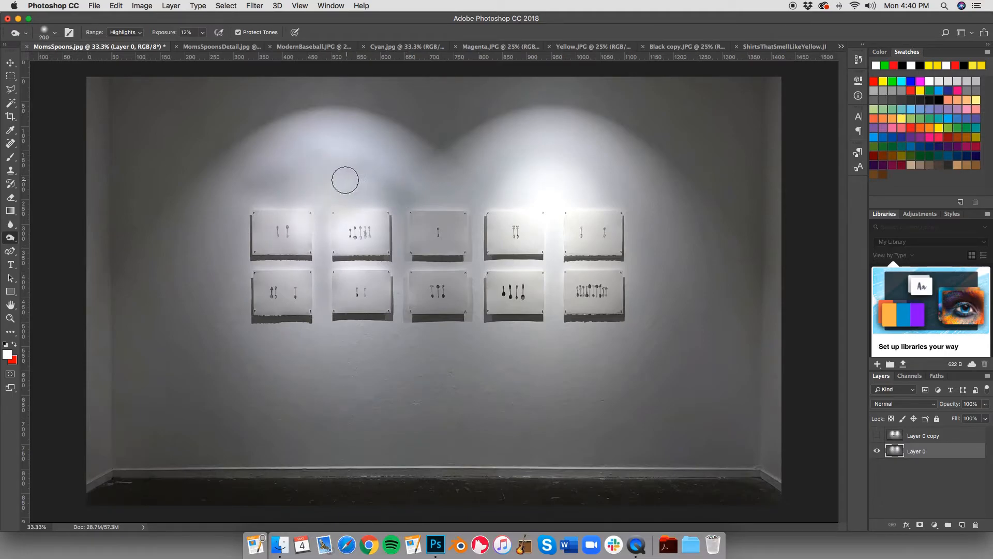
{"action": "key", "text": "super+z"}
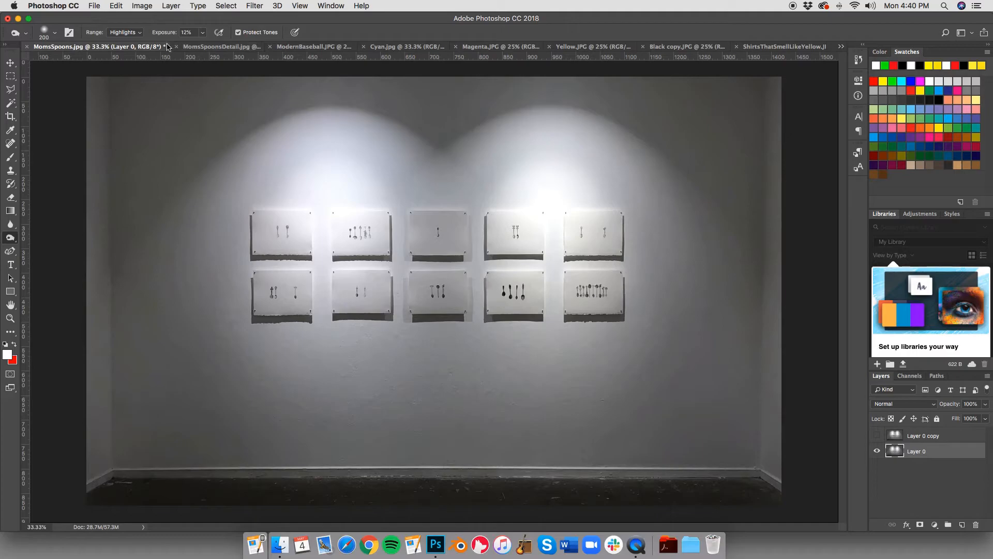
Step: Enable airbrush-style build-up for the Burn tool, burn across the spotlit wall above the artworks, and undo the last stroke
{"action": "left_click", "coordinate": [219, 32]}
{"action": "mouse_move", "coordinate": [293, 197]}
{"action": "left_mouse_down"}
{"action": "mouse_move", "coordinate": [376, 202]}
{"action": "mouse_move", "coordinate": [355, 196]}
{"action": "mouse_move", "coordinate": [304, 213]}
{"action": "mouse_move", "coordinate": [319, 259]}
{"action": "mouse_move", "coordinate": [322, 206]}
{"action": "mouse_move", "coordinate": [263, 201]}
{"action": "mouse_move", "coordinate": [266, 182]}
{"action": "mouse_move", "coordinate": [364, 184]}
{"action": "mouse_move", "coordinate": [391, 195]}
{"action": "mouse_move", "coordinate": [434, 176]}
{"action": "left_mouse_up"}
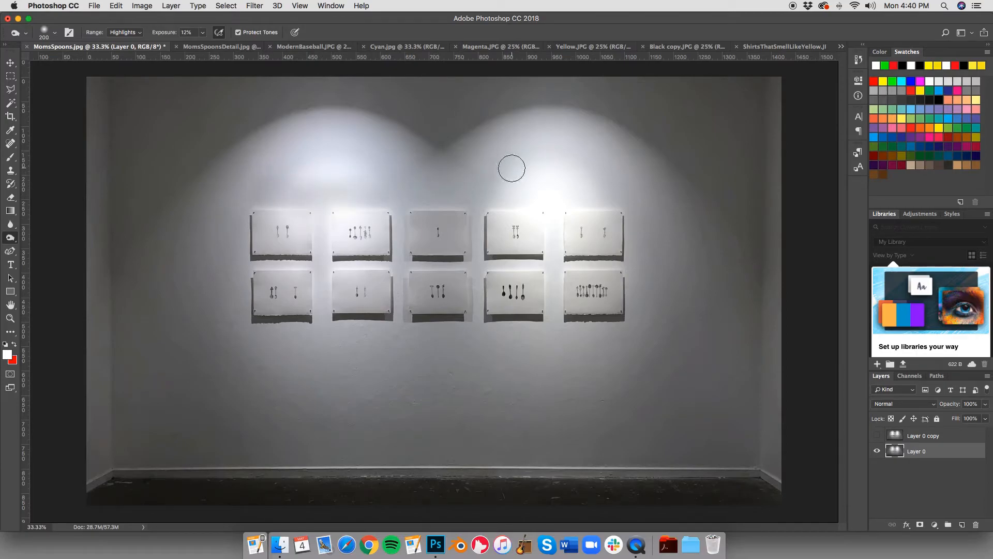
{"action": "key", "text": "super+z"}
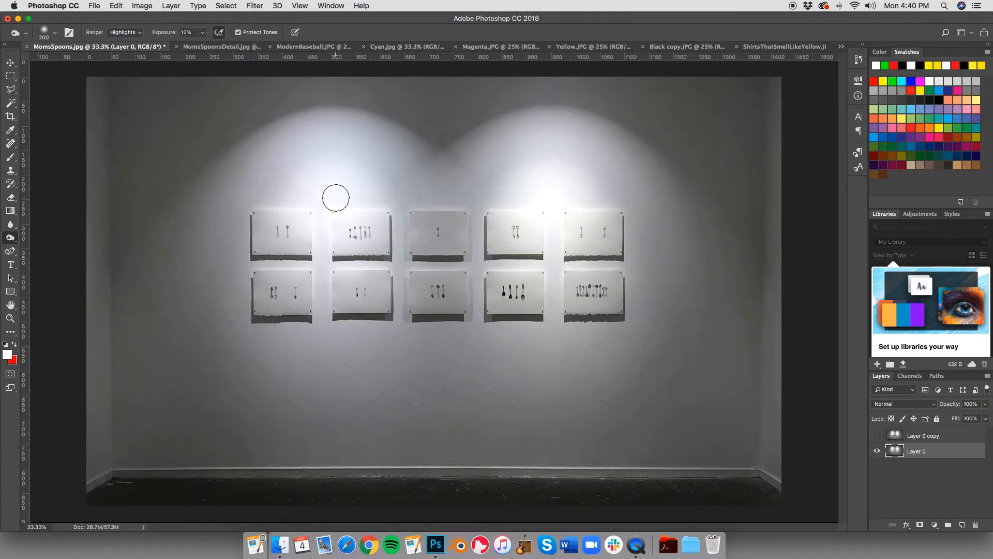
Step: Enlarge the Burn brush to 1200 px and burn down the highlights of the left spotlight on Layer 0's wall above the artworks
{"action": "key", "text": "bracketright"}
{"action": "key", "text": "bracketright"}
{"action": "key", "text": "bracketright"}
{"action": "key", "text": "bracketright"}
{"action": "key", "text": "bracketright"}
{"action": "key", "text": "bracketright"}
{"action": "key", "text": "bracketright"}
{"action": "key", "text": "bracketright"}
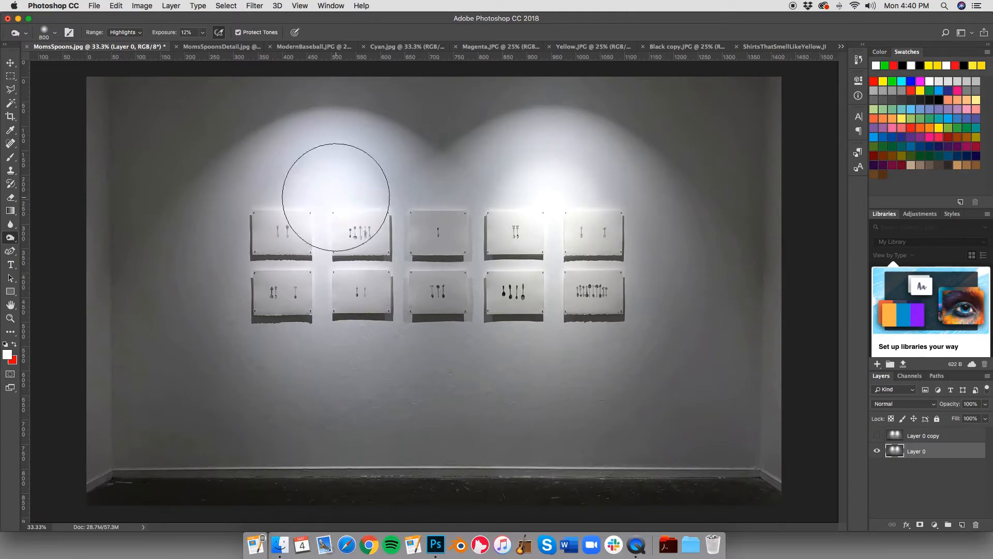
{"action": "key", "text": "bracketright"}
{"action": "key", "text": "bracketright"}
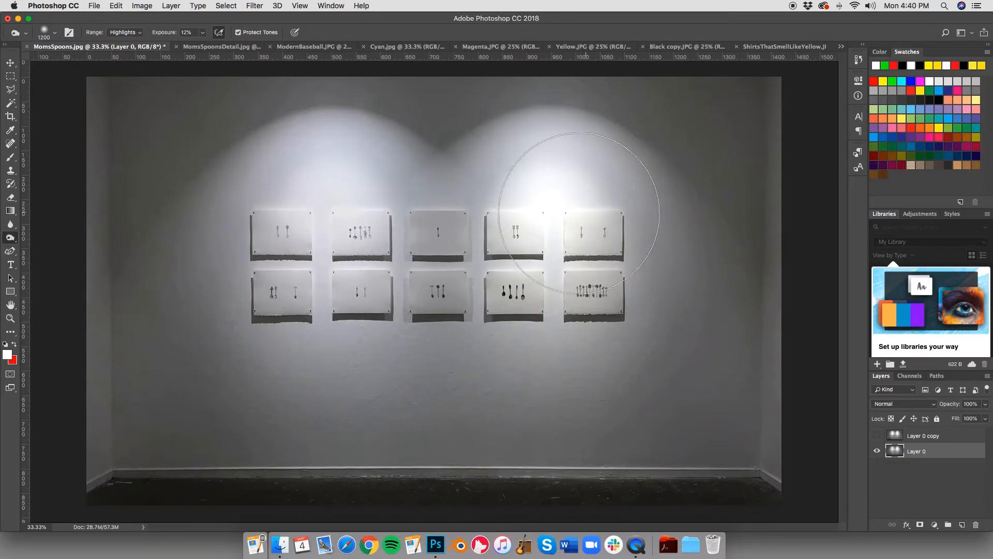
{"action": "left_click", "coordinate": [325, 223]}
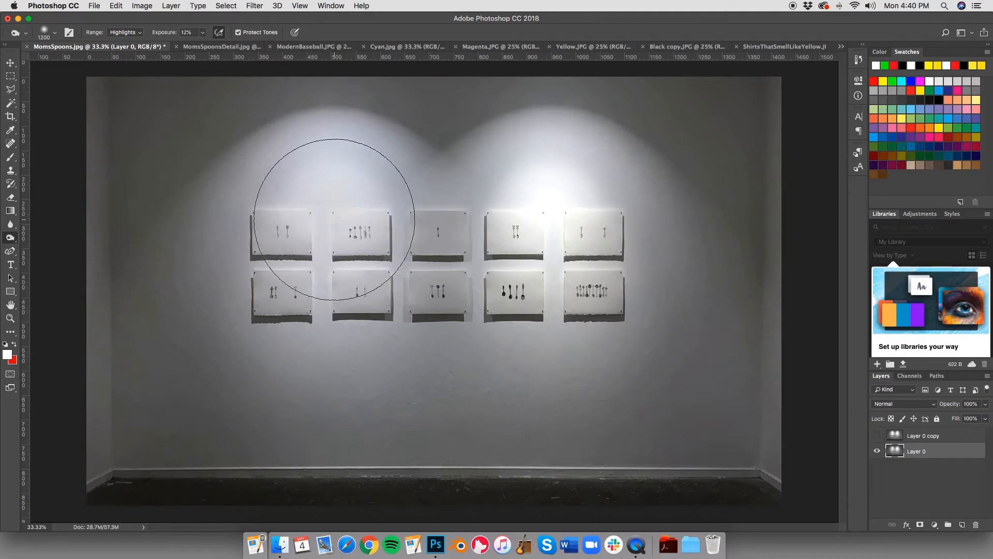
{"action": "left_click", "coordinate": [329, 222]}
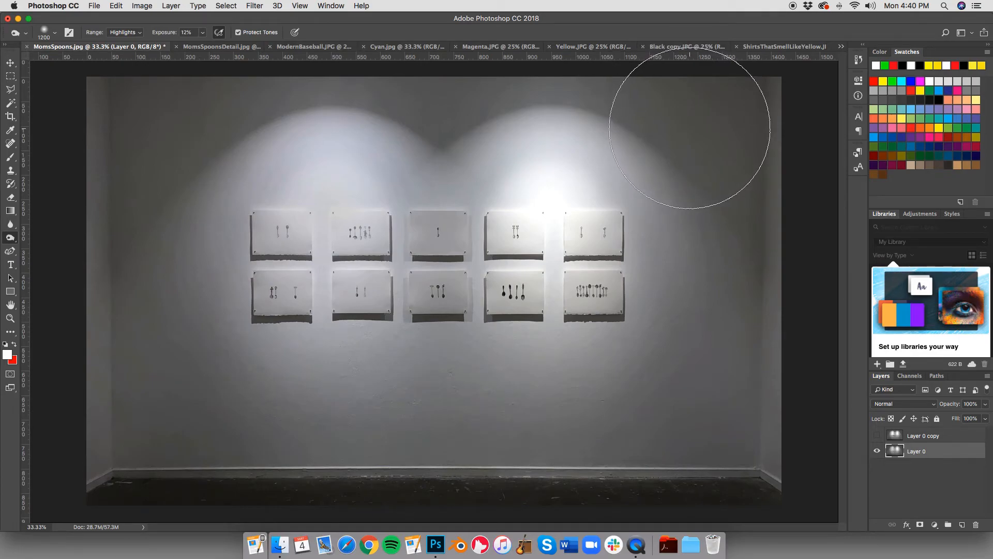
Step: Try burning the wall and paper edges around the two upper-left artworks with a 125 px brush, and undo the strokes
{"action": "left_click", "coordinate": [11, 318]}
{"action": "left_click", "coordinate": [341, 226]}
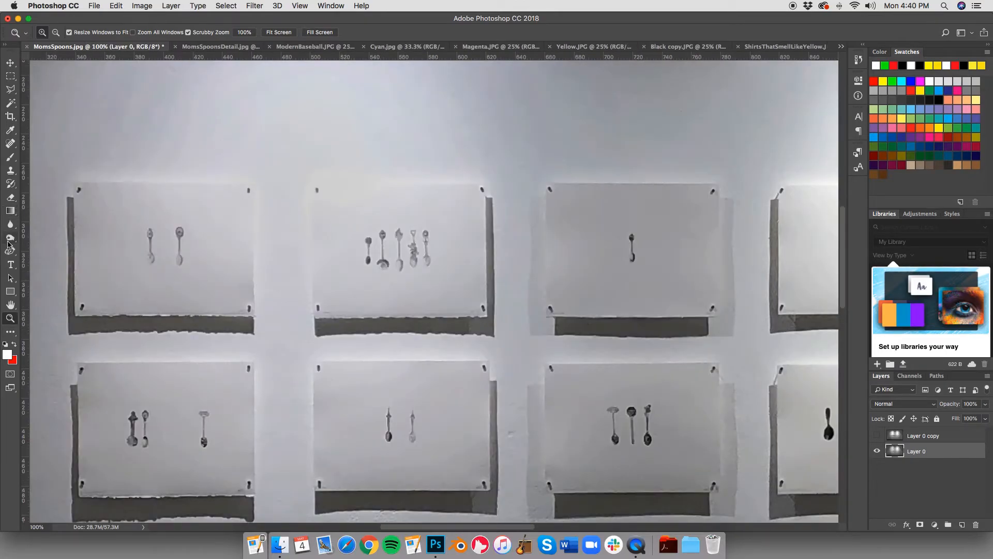
{"action": "left_click", "coordinate": [10, 238]}
{"action": "key", "text": "bracketleft"}
{"action": "key", "text": "bracketleft"}
{"action": "key", "text": "bracketleft"}
{"action": "key", "text": "bracketleft"}
{"action": "key", "text": "bracketleft"}
{"action": "key", "text": "bracketleft"}
{"action": "key", "text": "bracketleft"}
{"action": "key", "text": "bracketleft"}
{"action": "key", "text": "bracketleft"}
{"action": "key", "text": "bracketleft"}
{"action": "key", "text": "bracketleft"}
{"action": "key", "text": "bracketleft"}
{"action": "key", "text": "bracketleft"}
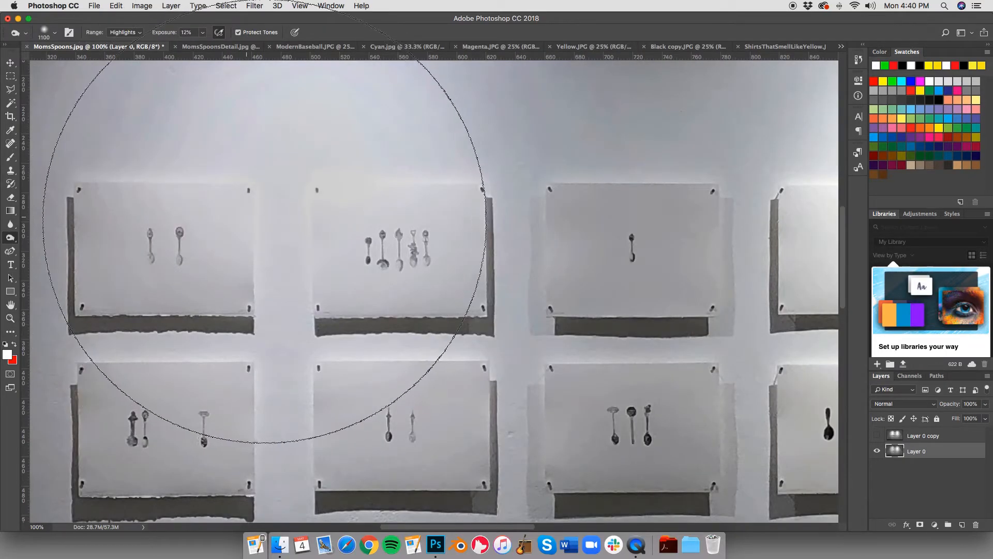
{"action": "key", "text": "bracketleft"}
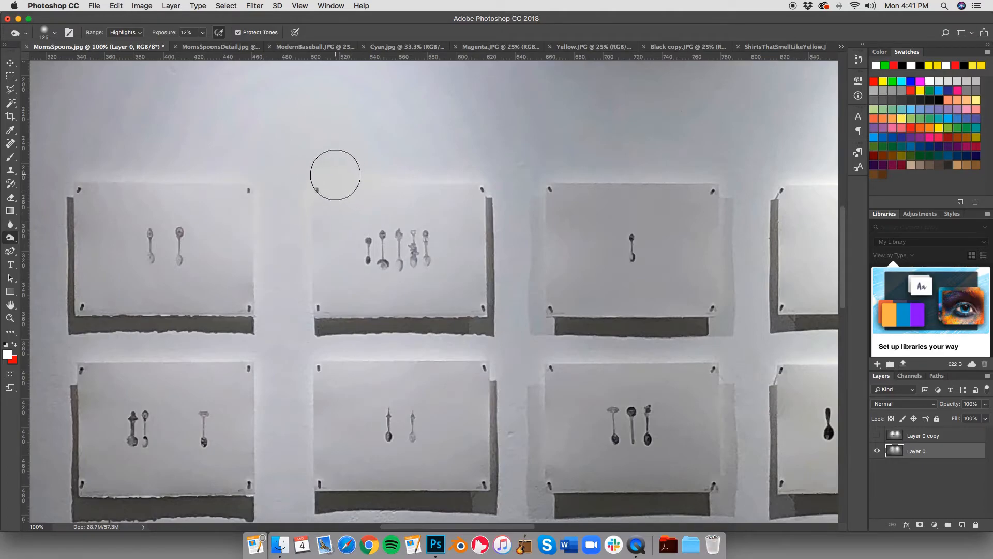
{"action": "mouse_move", "coordinate": [406, 173]}
{"action": "left_mouse_down"}
{"action": "mouse_move", "coordinate": [278, 183]}
{"action": "mouse_move", "coordinate": [368, 208]}
{"action": "mouse_move", "coordinate": [338, 179]}
{"action": "mouse_move", "coordinate": [301, 187]}
{"action": "mouse_move", "coordinate": [306, 195]}
{"action": "mouse_move", "coordinate": [253, 224]}
{"action": "mouse_move", "coordinate": [212, 200]}
{"action": "mouse_move", "coordinate": [268, 198]}
{"action": "mouse_move", "coordinate": [249, 186]}
{"action": "mouse_move", "coordinate": [294, 240]}
{"action": "mouse_move", "coordinate": [264, 306]}
{"action": "left_mouse_up"}
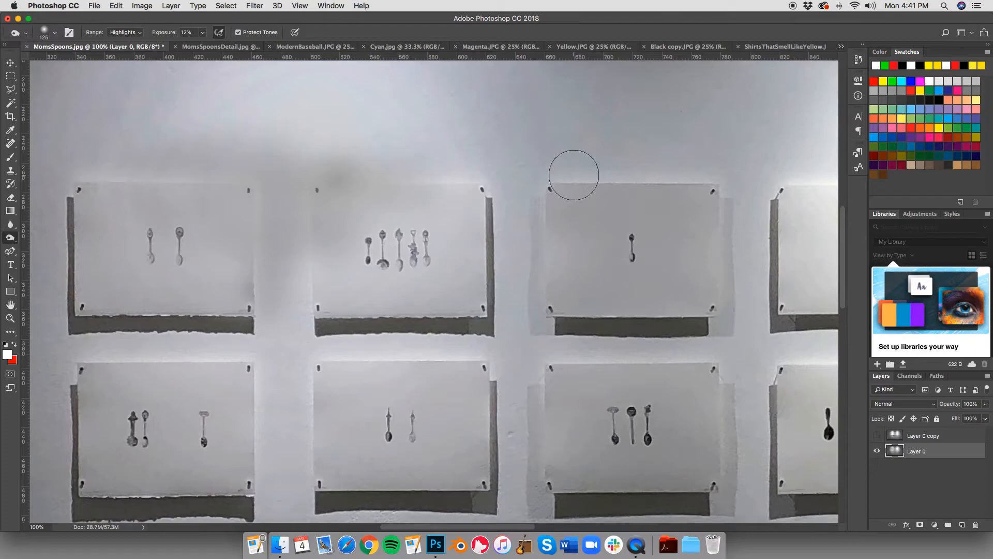
{"action": "key", "text": "super+z"}
{"action": "key", "text": "alt+super+z"}
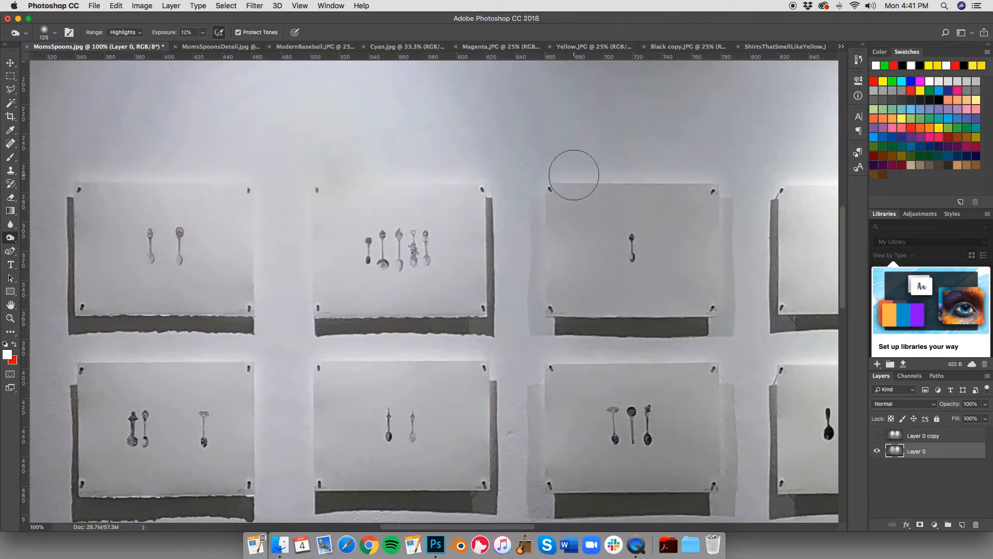
{"action": "key", "text": "alt+super+z"}
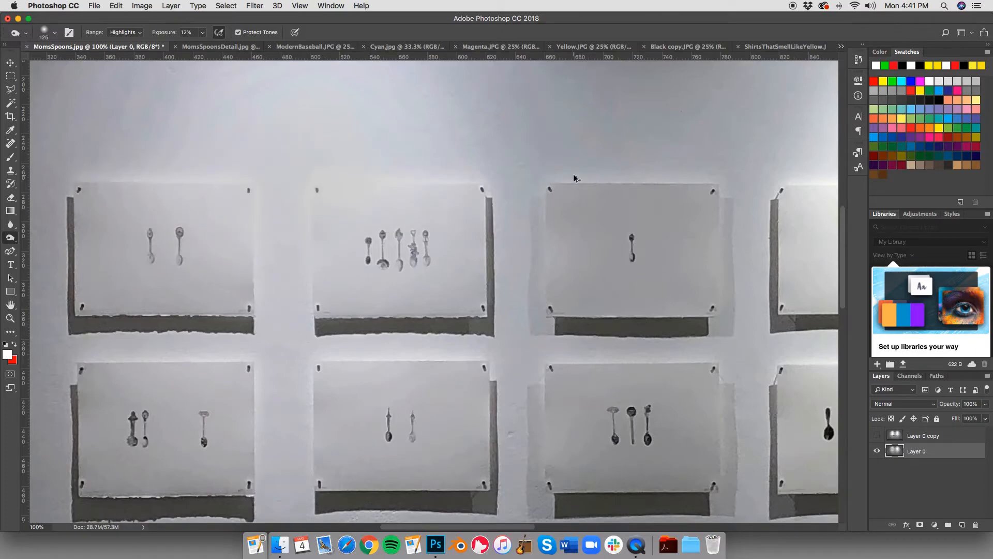
Step: Burn down the highlights of the right spotlight above the artworks, using Burn brush sizes of 1400 and 500 px
{"action": "left_click", "coordinate": [10, 318]}
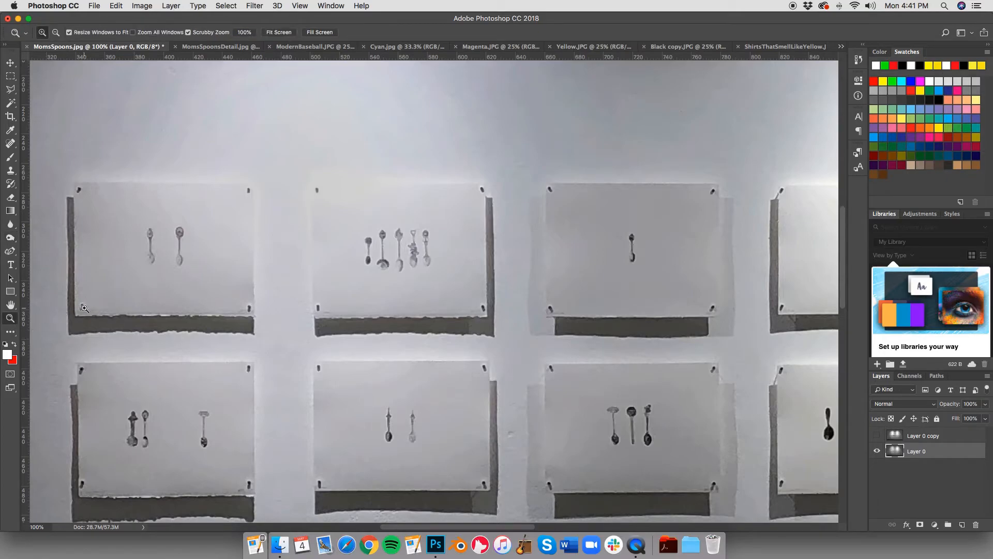
{"action": "left_click", "coordinate": [84, 308], "text": "alt"}
{"action": "left_click", "coordinate": [84, 308], "text": "alt"}
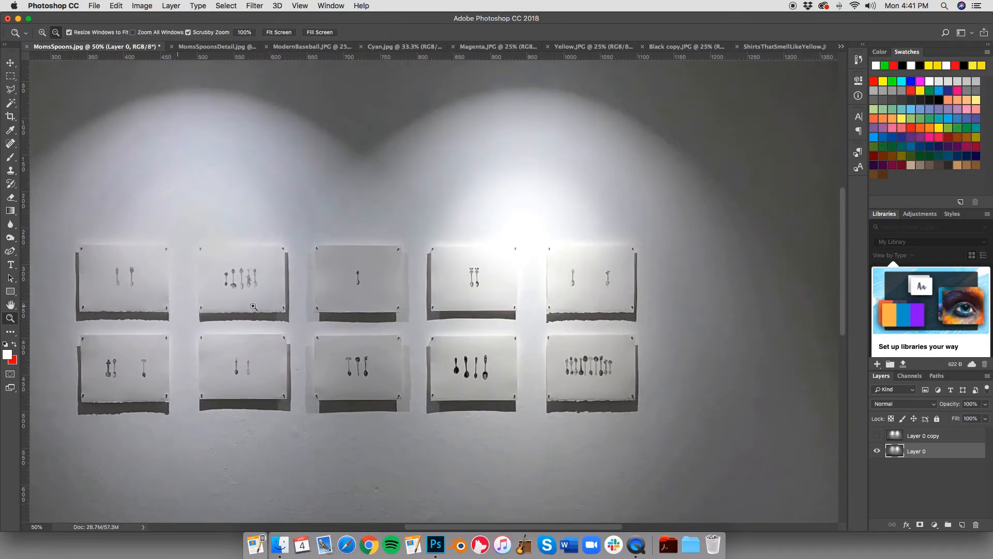
{"action": "left_click", "coordinate": [346, 306], "text": "alt"}
{"action": "scroll", "coordinate": [355, 307], "scroll_direction": "down", "scroll_amount": 3}
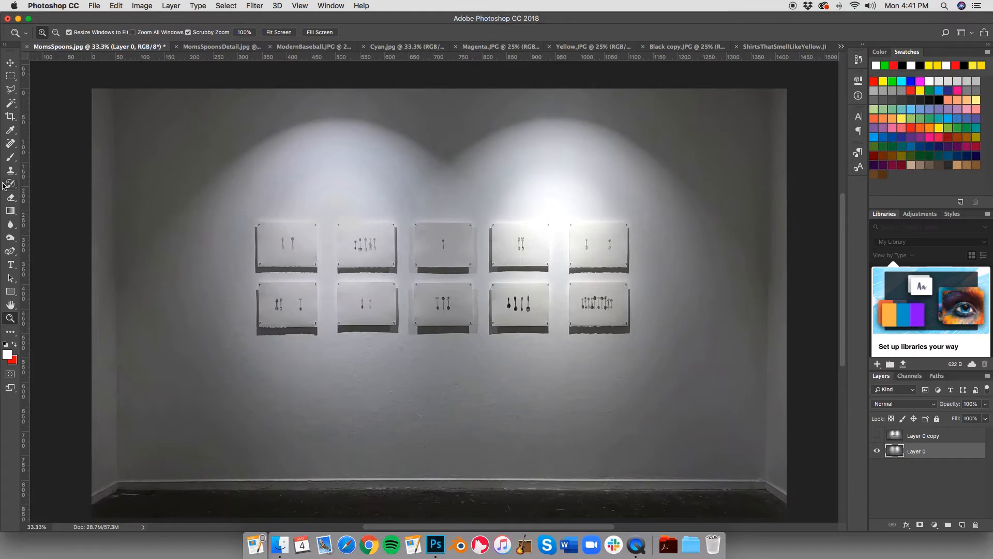
{"action": "left_click", "coordinate": [10, 239]}
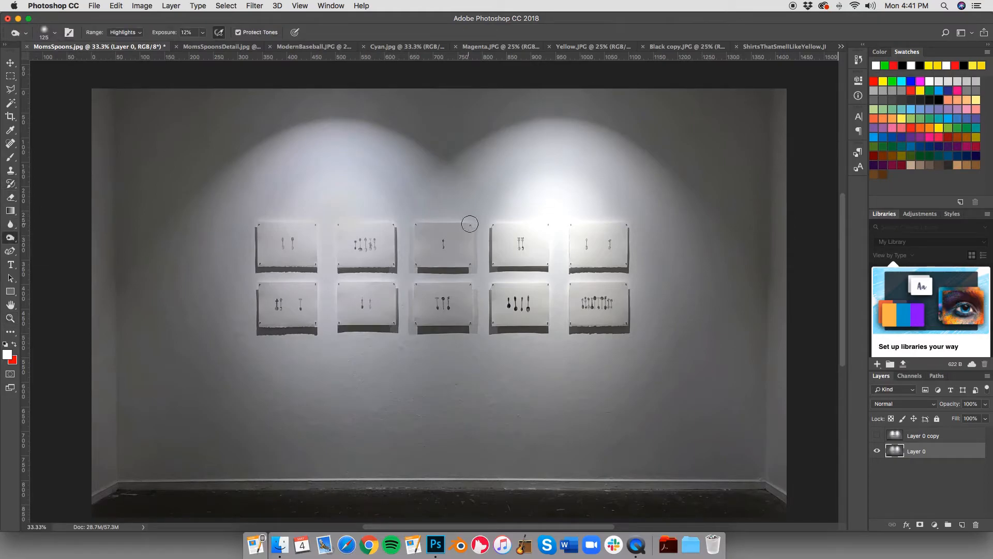
{"action": "key", "text": "bracketright"}
{"action": "key", "text": "bracketright"}
{"action": "key", "text": "bracketright"}
{"action": "key", "text": "bracketright"}
{"action": "key", "text": "bracketright"}
{"action": "key", "text": "bracketright"}
{"action": "key", "text": "bracketright"}
{"action": "key", "text": "bracketright"}
{"action": "key", "text": "bracketright"}
{"action": "key", "text": "bracketright"}
{"action": "key", "text": "bracketright"}
{"action": "key", "text": "bracketright"}
{"action": "key", "text": "bracketright"}
{"action": "key", "text": "bracketright"}
{"action": "key", "text": "bracketright"}
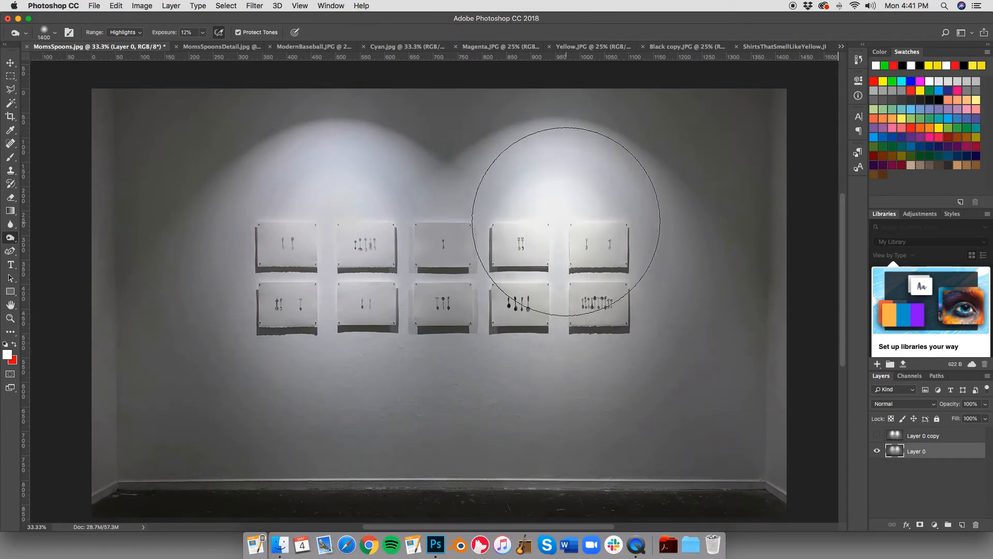
{"action": "key", "text": "bracketleft"}
{"action": "key", "text": "bracketleft"}
{"action": "key", "text": "bracketleft"}
{"action": "key", "text": "bracketleft"}
{"action": "key", "text": "bracketleft"}
{"action": "key", "text": "bracketleft"}
{"action": "key", "text": "bracketleft"}
{"action": "key", "text": "bracketleft"}
{"action": "key", "text": "bracketleft"}
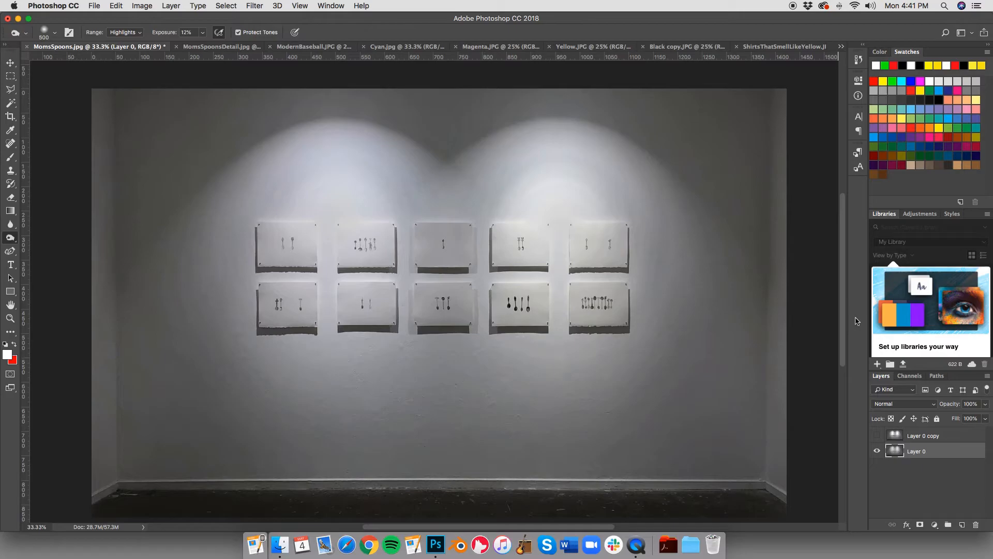
Step: Show Layer 0 copy, compare it with the burned layer by toggling its visibility, and add a layer mask to it
{"action": "left_click", "coordinate": [957, 439]}
{"action": "left_click", "coordinate": [879, 436]}
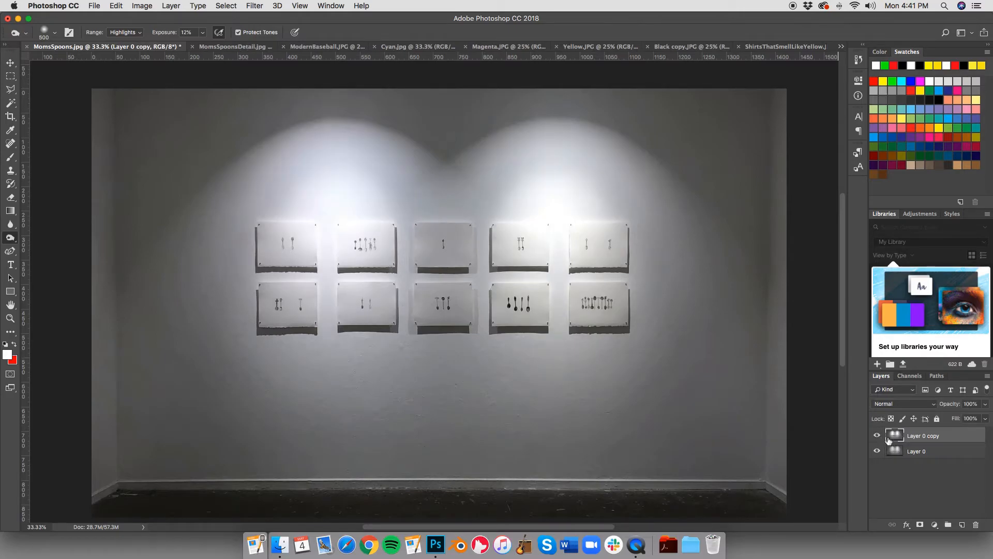
{"action": "left_click", "coordinate": [876, 437]}
{"action": "left_click", "coordinate": [876, 437]}
{"action": "left_click", "coordinate": [877, 437]}
{"action": "left_click", "coordinate": [876, 438]}
{"action": "left_click", "coordinate": [921, 525]}
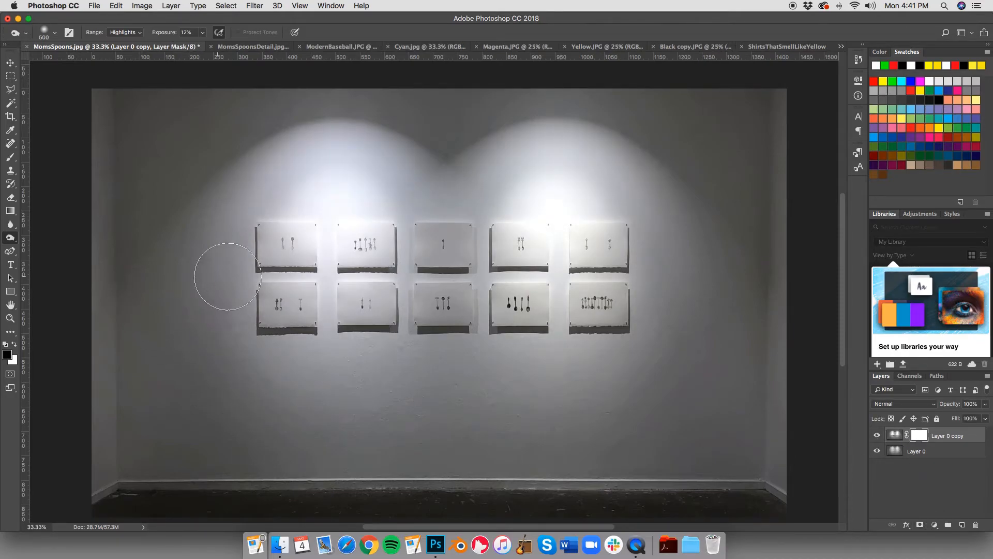
Step: Try painting black on Layer 0 copy's mask over the left spotlight with a hard 175 px brush, and undo the strokes
{"action": "key", "text": "bracketleft"}
{"action": "key", "text": "bracketleft"}
{"action": "key", "text": "bracketleft"}
{"action": "key", "text": "bracketleft"}
{"action": "key", "text": "bracketleft"}
{"action": "key", "text": "bracketleft"}
{"action": "key", "text": "bracketleft"}
{"action": "key", "text": "bracketleft"}
{"action": "key", "text": "b"}
{"action": "mouse_move", "coordinate": [329, 207]}
{"action": "left_mouse_down"}
{"action": "mouse_move", "coordinate": [324, 297]}
{"action": "mouse_move", "coordinate": [312, 219]}
{"action": "mouse_move", "coordinate": [280, 223]}
{"action": "mouse_move", "coordinate": [357, 233]}
{"action": "mouse_move", "coordinate": [365, 285]}
{"action": "mouse_move", "coordinate": [368, 243]}
{"action": "mouse_move", "coordinate": [311, 203]}
{"action": "mouse_move", "coordinate": [385, 218]}
{"action": "mouse_move", "coordinate": [328, 284]}
{"action": "mouse_move", "coordinate": [355, 275]}
{"action": "mouse_move", "coordinate": [410, 284]}
{"action": "mouse_move", "coordinate": [349, 239]}
{"action": "left_mouse_up"}
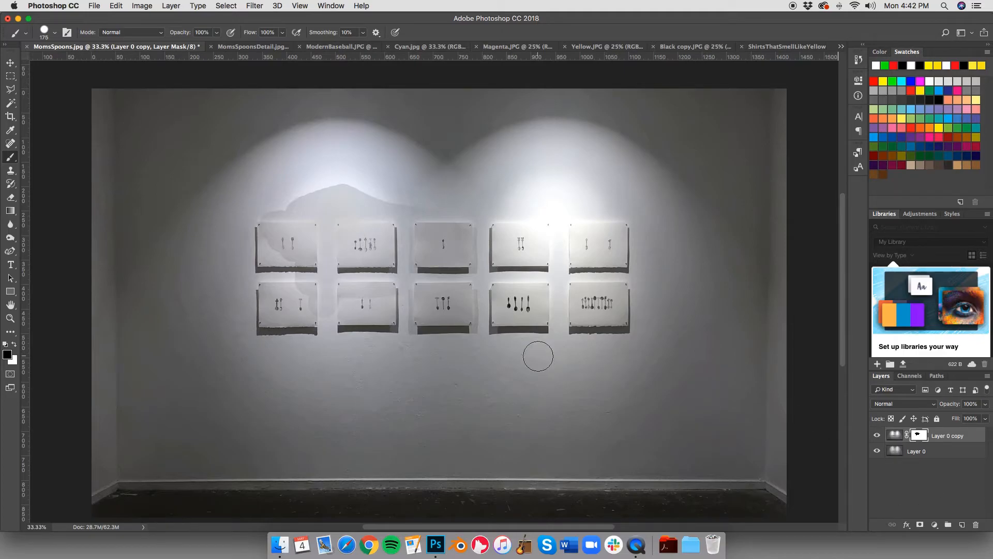
{"action": "key", "text": "super+alt+z"}
{"action": "key", "text": "super+alt+z"}
{"action": "key", "text": "super+alt+z"}
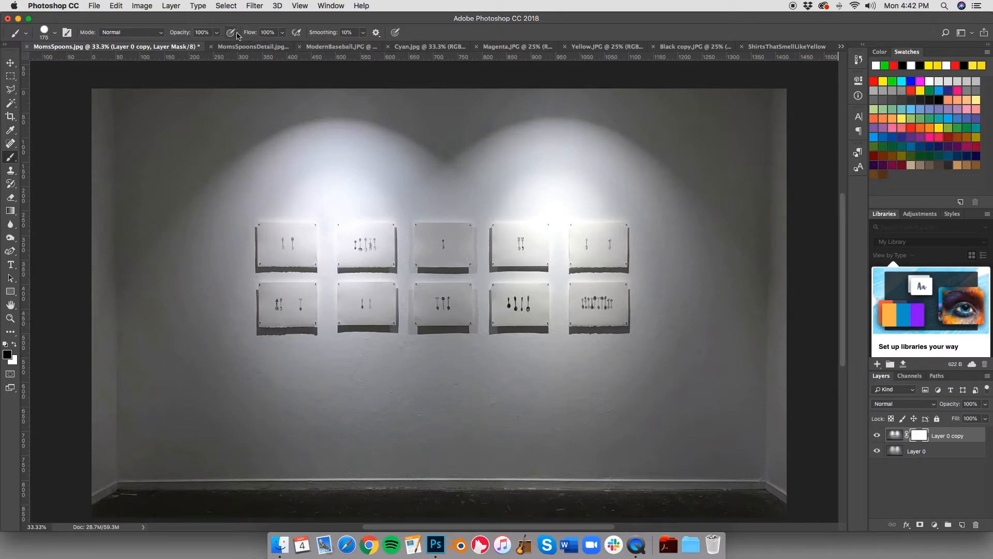
Step: Set the Brush tool to pressure-controlled opacity and the Soft Round preset, undoing the test strokes on the mask over the left spotlight
{"action": "mouse_move", "coordinate": [326, 225]}
{"action": "left_mouse_down"}
{"action": "mouse_move", "coordinate": [327, 272]}
{"action": "mouse_move", "coordinate": [340, 251]}
{"action": "left_mouse_up"}
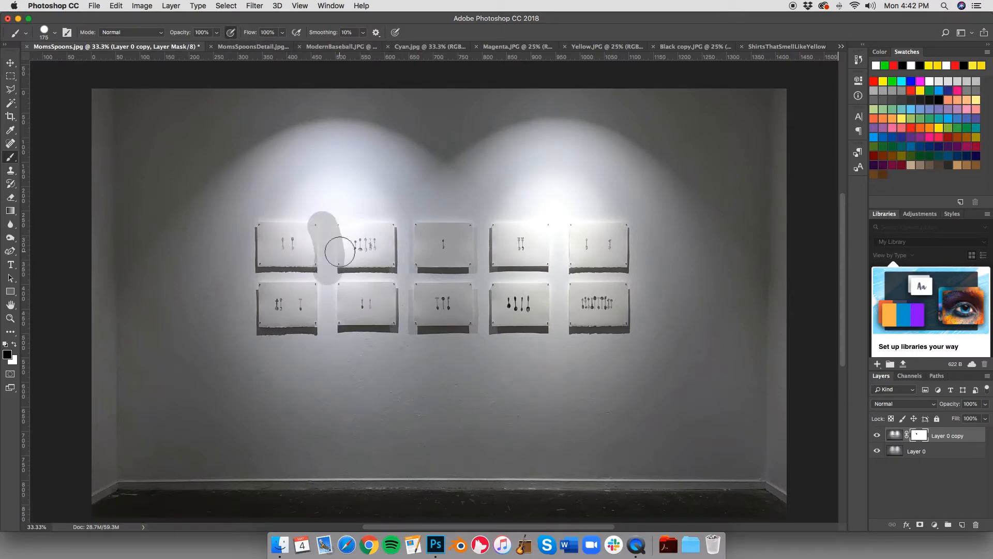
{"action": "key", "text": "super+z"}
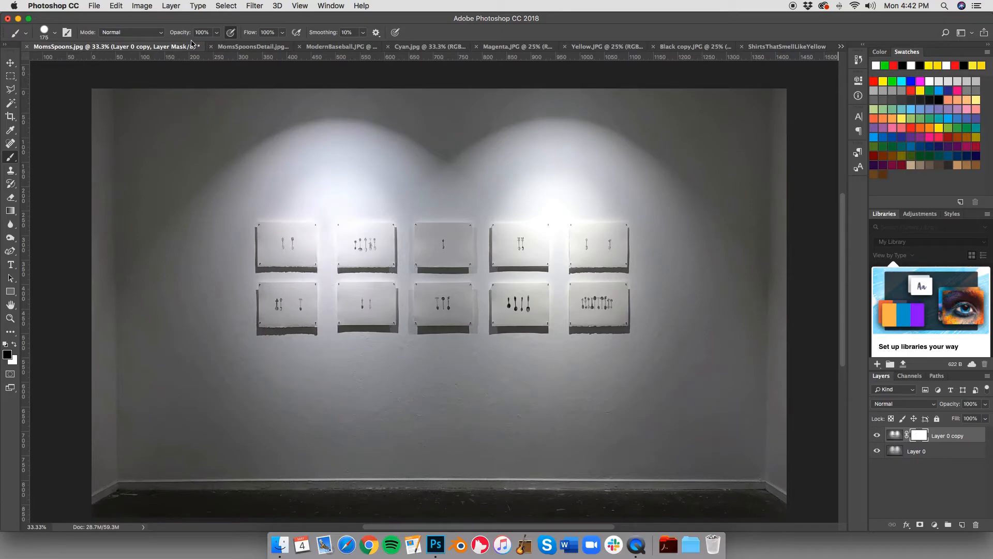
{"action": "left_click", "coordinate": [152, 36]}
{"action": "left_click", "coordinate": [174, 37]}
{"action": "left_click", "coordinate": [159, 35]}
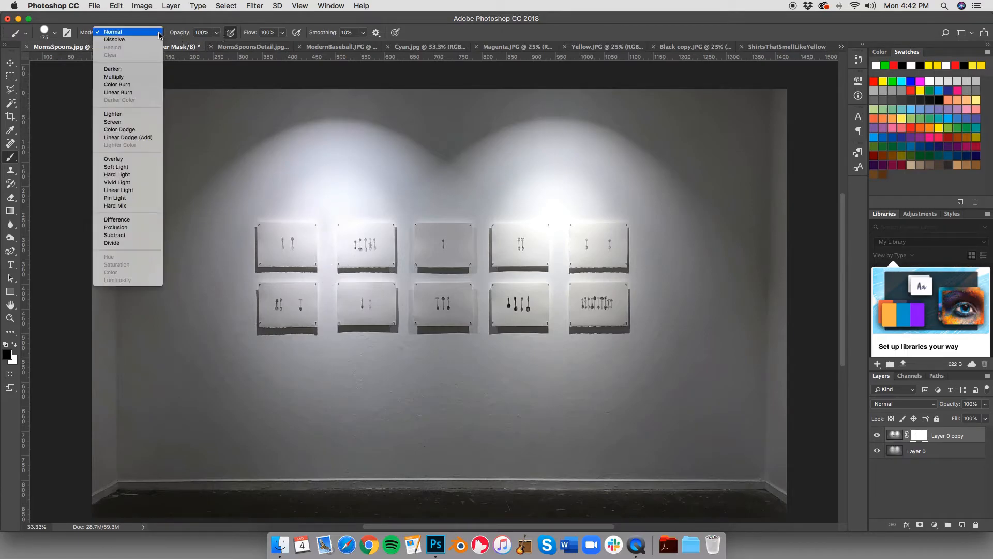
{"action": "left_click", "coordinate": [54, 32]}
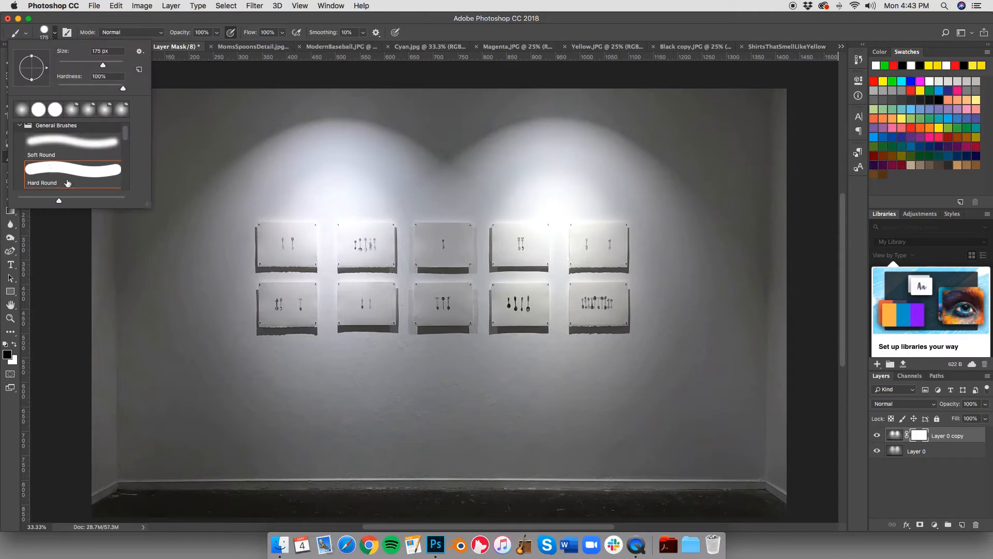
{"action": "left_click", "coordinate": [82, 145]}
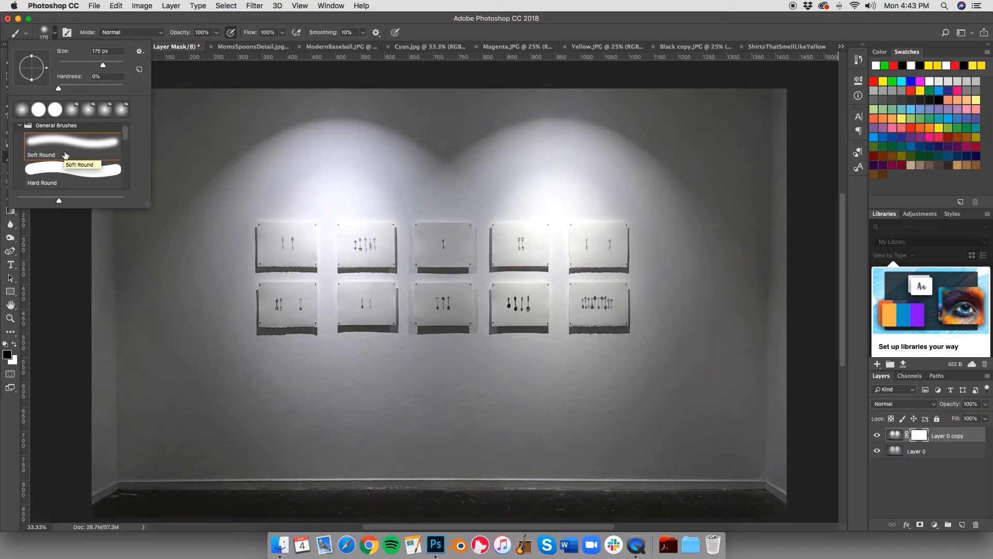
{"action": "left_click", "coordinate": [333, 200]}
{"action": "key", "text": "super+z"}
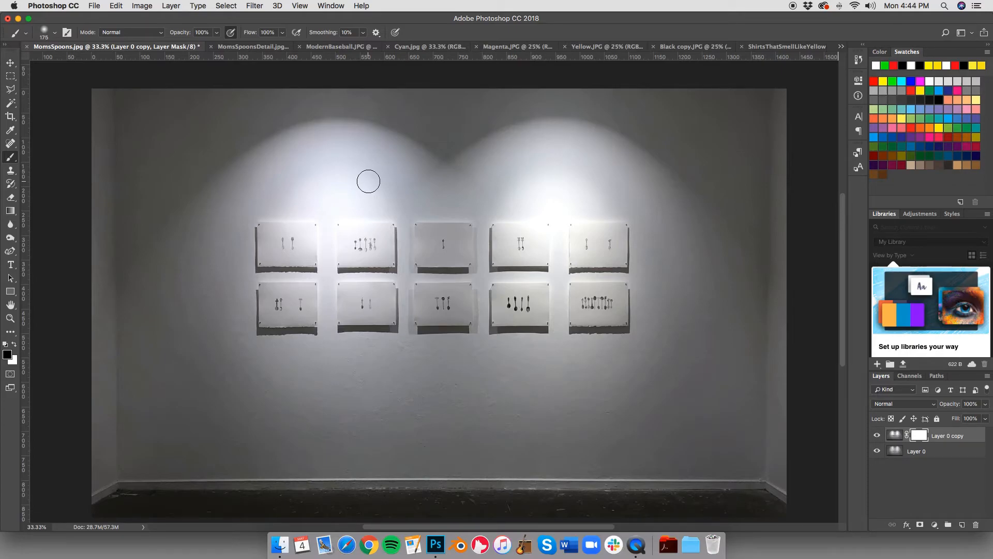
Step: Launch Astropad and return to the MomsSpoons.jpg document in Photoshop
{"action": "left_click", "coordinate": [480, 544]}
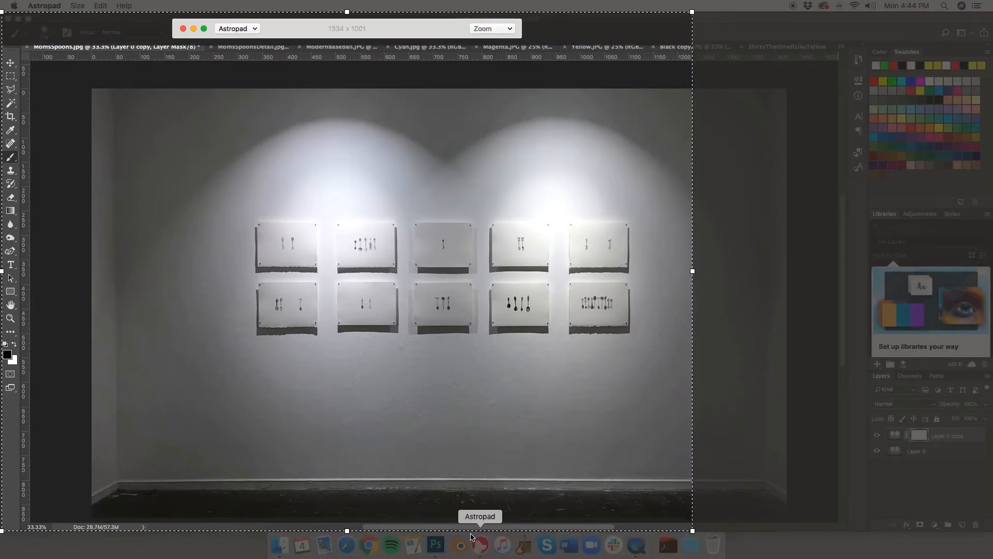
{"action": "left_click", "coordinate": [470, 469]}
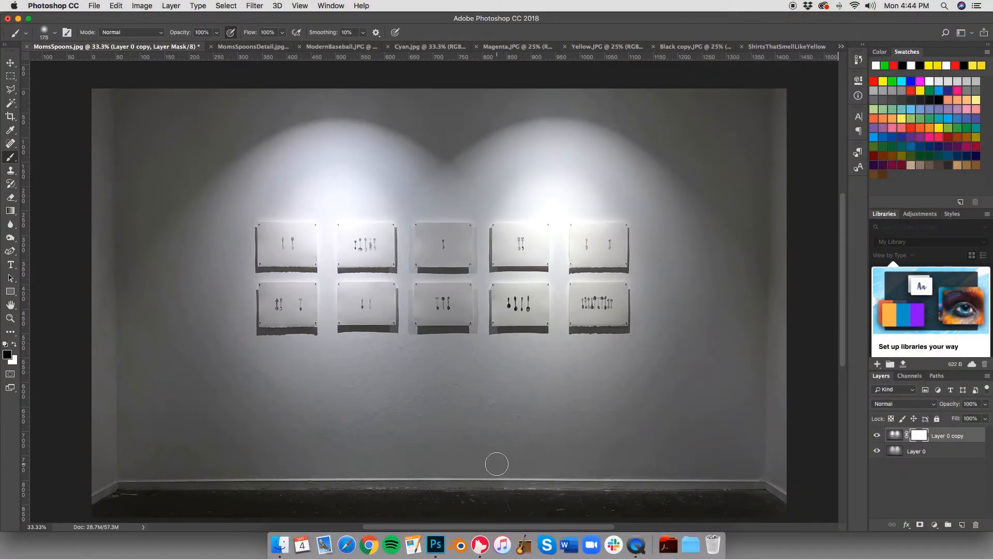
Step: Paint black on Layer 0 copy's mask with a soft 90 px brush over the glare around and above the two upper-left artworks
{"action": "scroll", "coordinate": [332, 256], "scroll_direction": "up", "scroll_amount": 5}
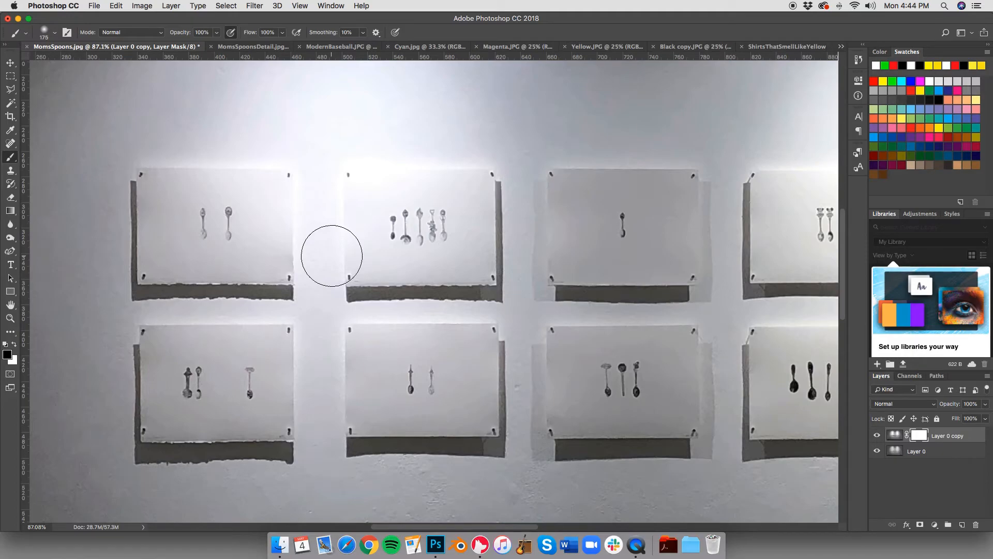
{"action": "key", "text": "bracketleft"}
{"action": "key", "text": "bracketleft"}
{"action": "key", "text": "bracketleft"}
{"action": "key", "text": "bracketleft"}
{"action": "mouse_move", "coordinate": [313, 220]}
{"action": "left_mouse_down"}
{"action": "mouse_move", "coordinate": [307, 171]}
{"action": "mouse_move", "coordinate": [311, 263]}
{"action": "mouse_move", "coordinate": [330, 143]}
{"action": "mouse_move", "coordinate": [261, 148]}
{"action": "mouse_move", "coordinate": [316, 139]}
{"action": "mouse_move", "coordinate": [334, 125]}
{"action": "left_mouse_up"}
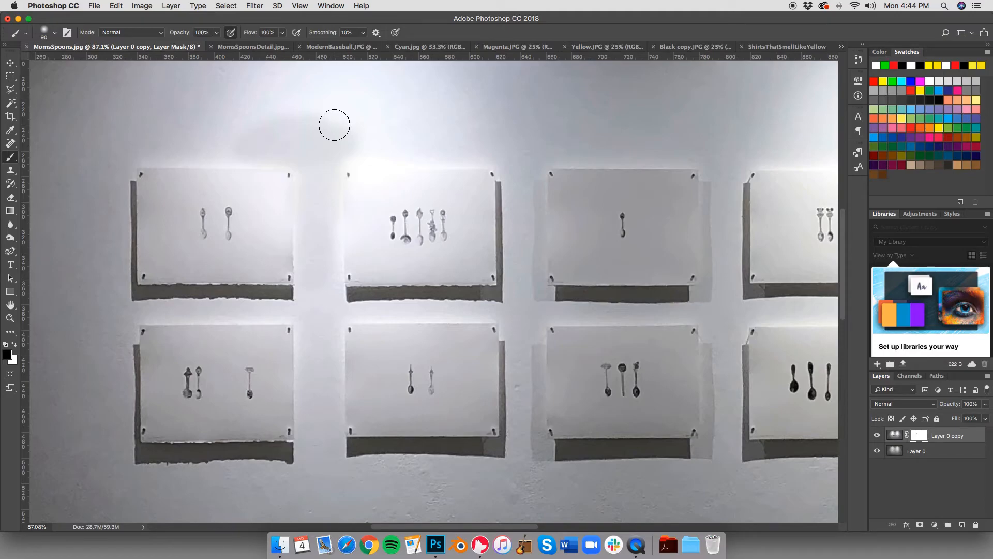
{"action": "mouse_move", "coordinate": [334, 124]}
{"action": "left_mouse_down"}
{"action": "mouse_move", "coordinate": [416, 141]}
{"action": "mouse_move", "coordinate": [412, 129]}
{"action": "mouse_move", "coordinate": [253, 111]}
{"action": "mouse_move", "coordinate": [286, 100]}
{"action": "mouse_move", "coordinate": [259, 106]}
{"action": "left_mouse_up"}
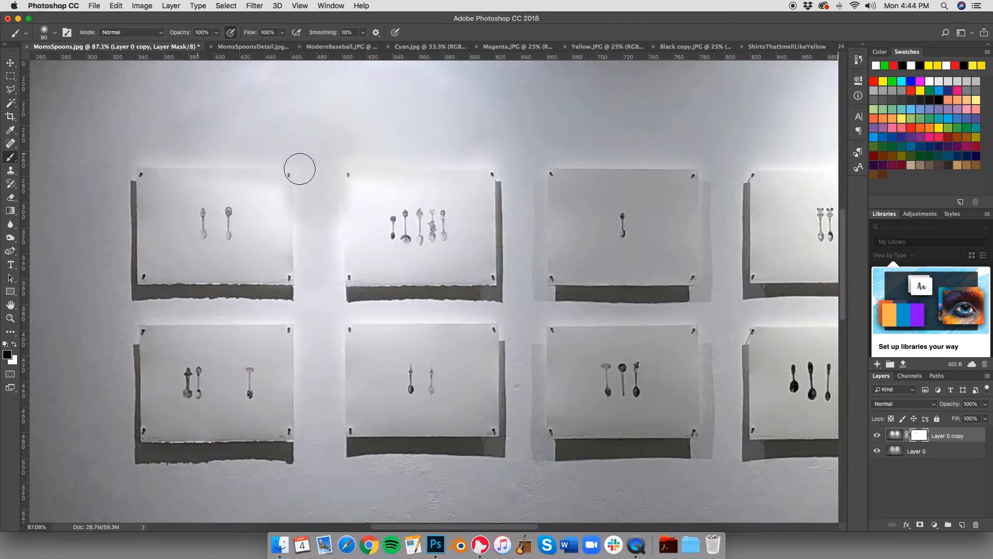
{"action": "mouse_move", "coordinate": [333, 168]}
{"action": "left_mouse_down"}
{"action": "mouse_move", "coordinate": [335, 226]}
{"action": "mouse_move", "coordinate": [256, 194]}
{"action": "mouse_move", "coordinate": [300, 179]}
{"action": "mouse_move", "coordinate": [331, 217]}
{"action": "mouse_move", "coordinate": [336, 175]}
{"action": "mouse_move", "coordinate": [352, 235]}
{"action": "left_mouse_up"}
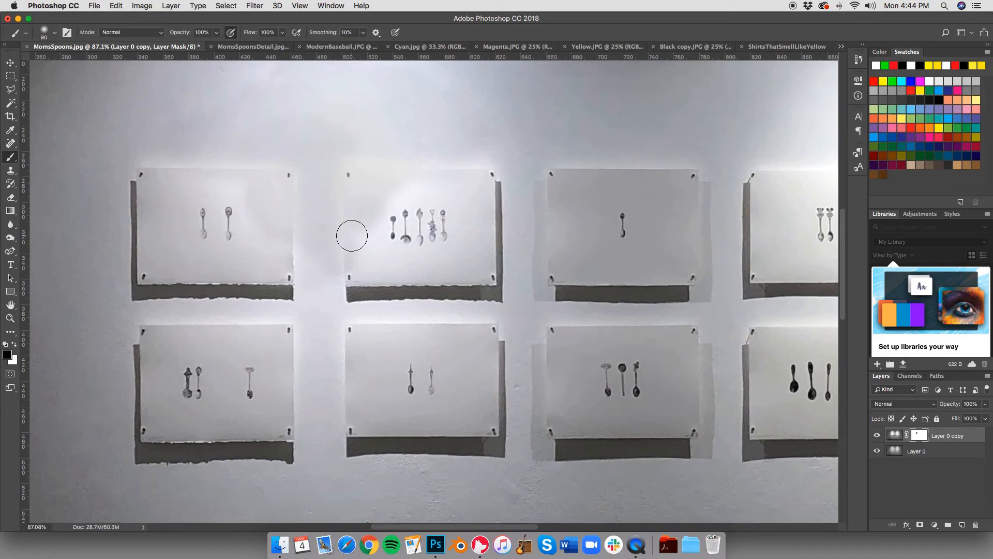
Step: Paint white on the mask over the two upper-left artworks to bring back their brightness, and dismiss the calendar reminder
{"action": "left_click", "coordinate": [15, 343]}
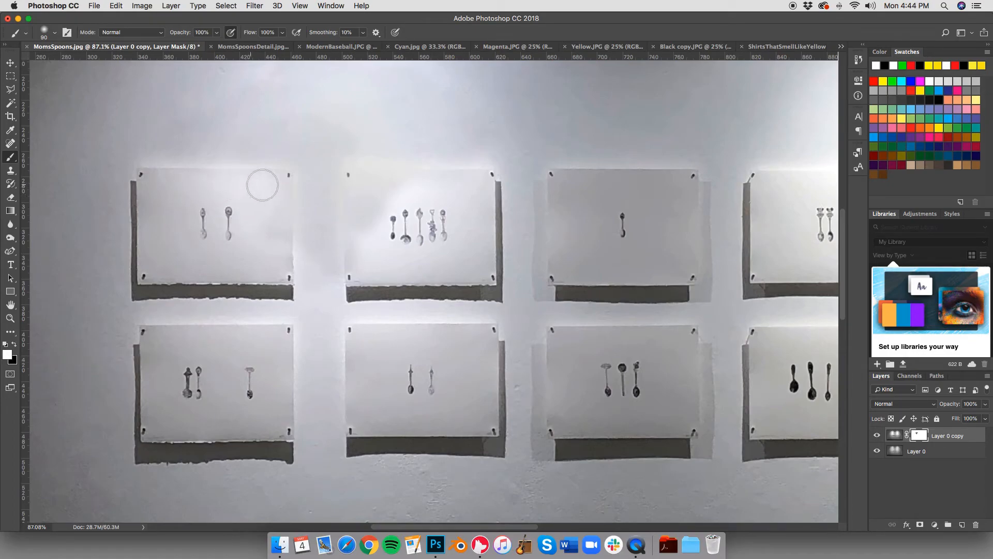
{"action": "mouse_move", "coordinate": [370, 209]}
{"action": "left_mouse_down"}
{"action": "mouse_move", "coordinate": [371, 217]}
{"action": "mouse_move", "coordinate": [355, 200]}
{"action": "mouse_move", "coordinate": [375, 177]}
{"action": "mouse_move", "coordinate": [353, 272]}
{"action": "left_mouse_up"}
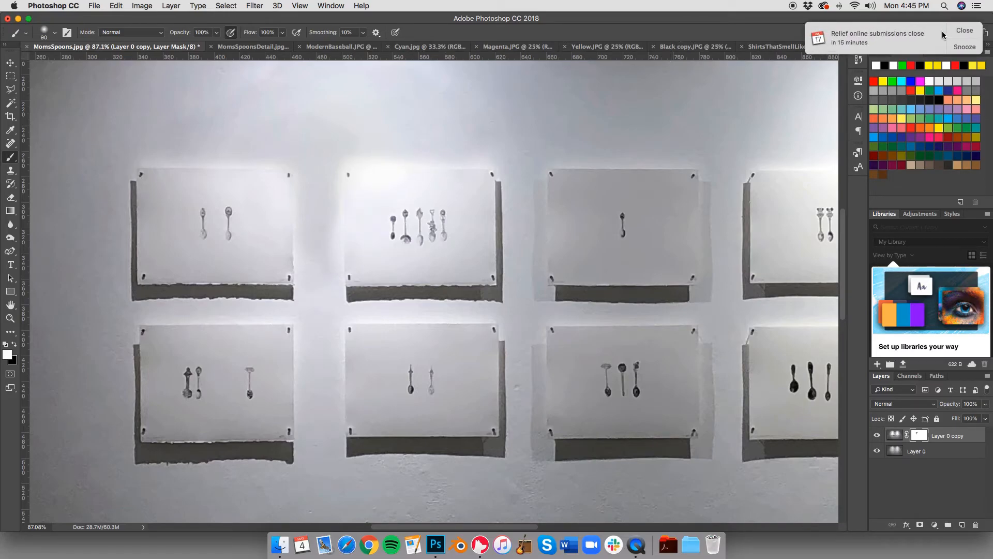
{"action": "left_click", "coordinate": [965, 31]}
Step: Paint black on Layer 0 copy's mask with a 50 to 70 px brush over the wall between and above the two upper-left artworks
{"action": "left_click", "coordinate": [46, 33]}
{"action": "left_click", "coordinate": [45, 33]}
{"action": "key", "text": "x"}
{"action": "key", "text": "bracketleft"}
{"action": "key", "text": "bracketleft"}
{"action": "key", "text": "bracketleft"}
{"action": "key", "text": "bracketleft"}
{"action": "key", "text": "bracketleft"}
{"action": "key", "text": "bracketleft"}
{"action": "key", "text": "bracketleft"}
{"action": "key", "text": "bracketleft"}
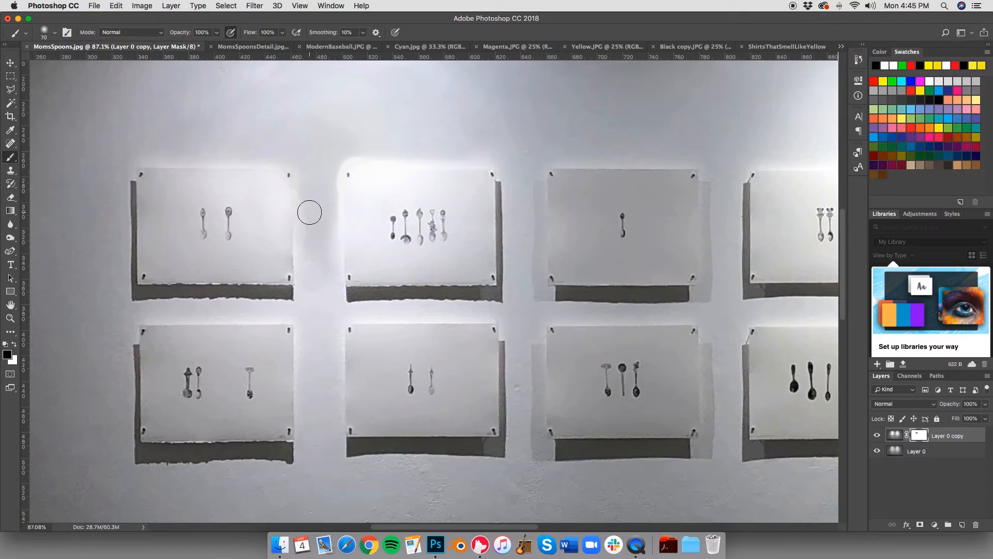
{"action": "left_click_drag", "start_coordinate": [297, 183], "coordinate": [300, 261]}
{"action": "left_click_drag", "start_coordinate": [337, 190], "coordinate": [337, 234]}
{"action": "left_click_drag", "start_coordinate": [340, 169], "coordinate": [341, 269]}
{"action": "left_click", "coordinate": [45, 33]}
{"action": "left_click_drag", "start_coordinate": [373, 161], "coordinate": [489, 166]}
Step: Switch the brush to white at 80 px and fit the whole MomsSpoons.jpg image in view
{"action": "key", "text": "bracketright"}
{"action": "key", "text": "bracketright"}
{"action": "key", "text": "bracketright"}
{"action": "key", "text": "bracketright"}
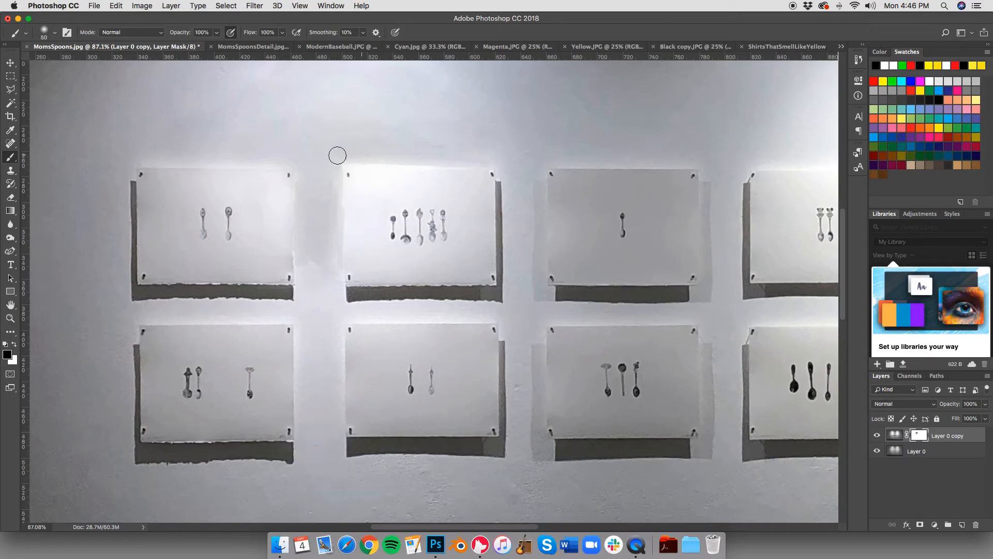
{"action": "key", "text": "x"}
{"action": "key", "text": "super+0"}
{"action": "key", "text": "bracketright"}
{"action": "key", "text": "bracketright"}
{"action": "key", "text": "bracketright"}
{"action": "key", "text": "bracketright"}
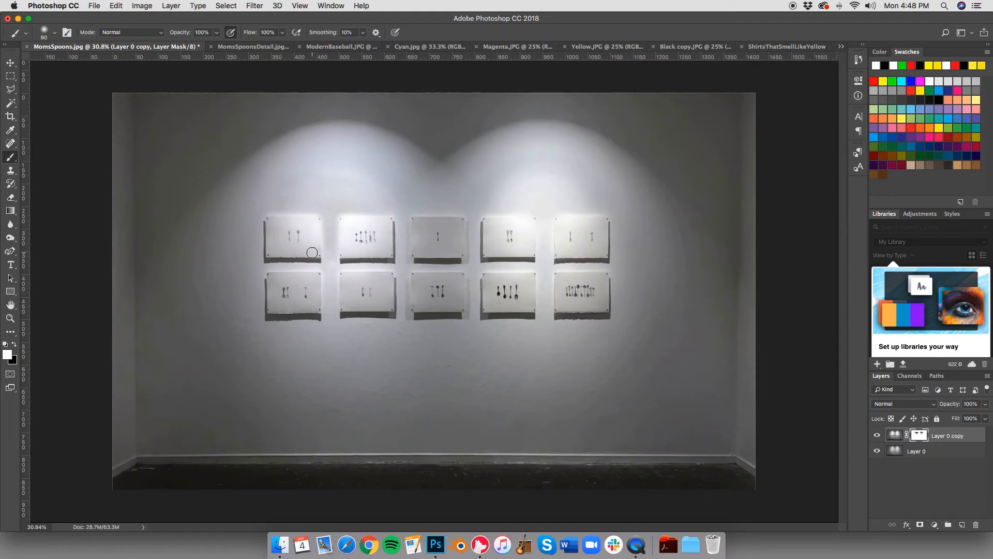
Step: Switch to MomsSpoonsDetail.jpg and fit a Perspective Warp quad to the paper's four corners
{"action": "left_click", "coordinate": [254, 47]}
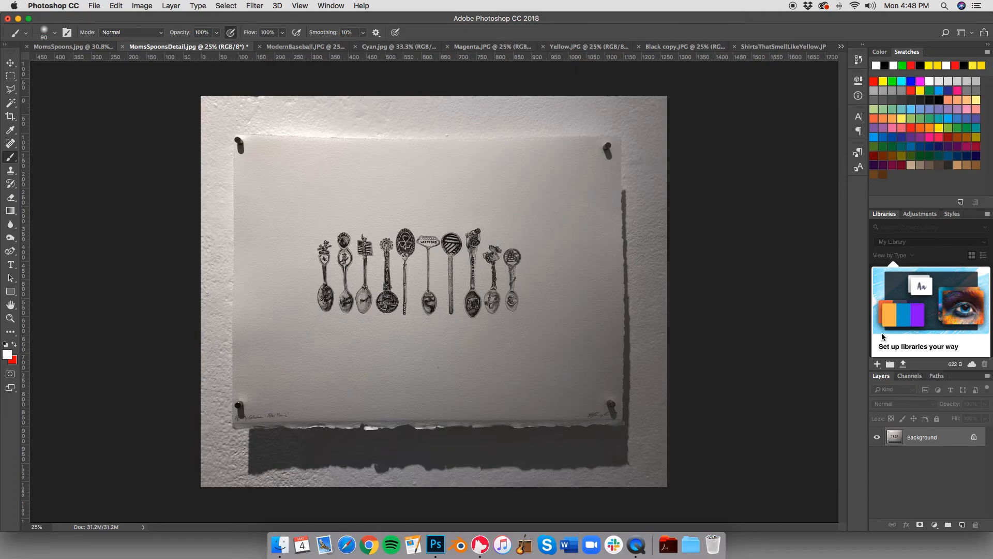
{"action": "left_click", "coordinate": [142, 6]}
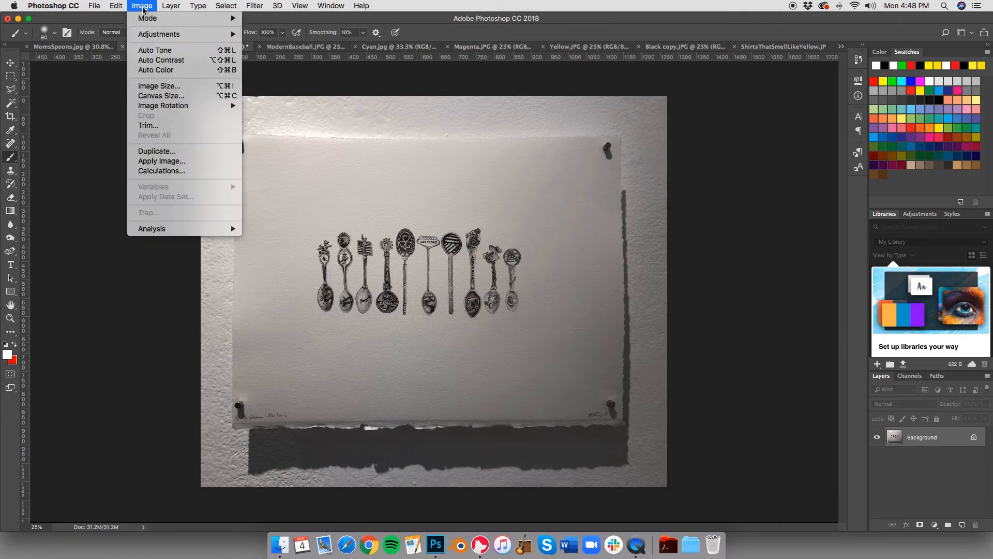
{"action": "left_click", "coordinate": [145, 215]}
{"action": "mouse_move", "coordinate": [234, 133]}
{"action": "left_mouse_down"}
{"action": "mouse_move", "coordinate": [623, 425]}
{"action": "mouse_move", "coordinate": [236, 137]}
{"action": "left_mouse_up"}
{"action": "left_click_drag", "start_coordinate": [623, 134], "coordinate": [626, 137]}
{"action": "left_click_drag", "start_coordinate": [233, 423], "coordinate": [234, 425]}
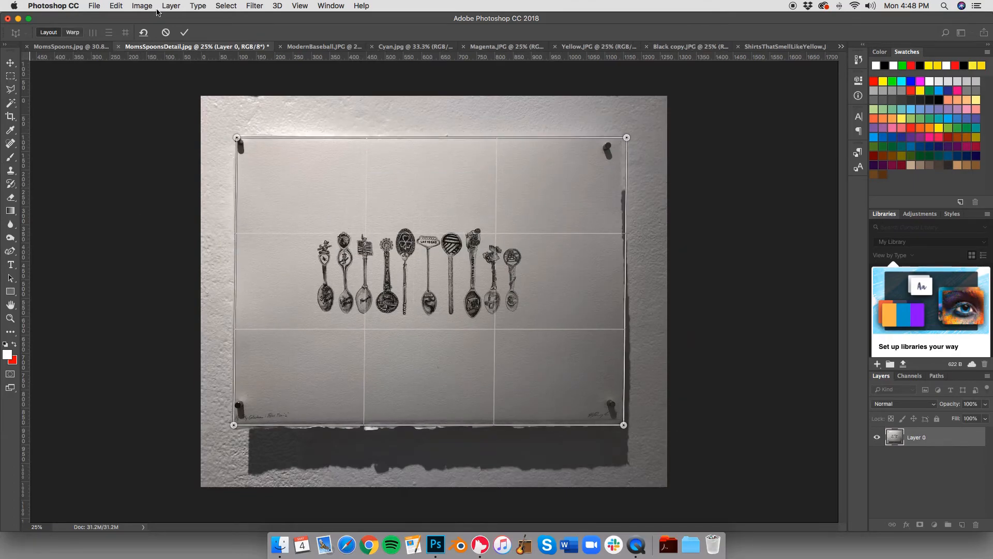
{"action": "left_click", "coordinate": [184, 32]}
Step: Try to stretch Layer 0 upward from its upper edge with Free Transform
{"action": "key", "text": "ctrl+t"}
{"action": "left_click_drag", "start_coordinate": [435, 96], "coordinate": [435, 87]}
{"action": "key", "text": "super+z"}
{"action": "key", "text": "super+z"}
{"action": "left_click", "coordinate": [463, 32]}
Step: Try to select the wall alongside the paper's left edge with the Quick Selection tool
{"action": "left_click", "coordinate": [226, 6]}
{"action": "left_click", "coordinate": [9, 103]}
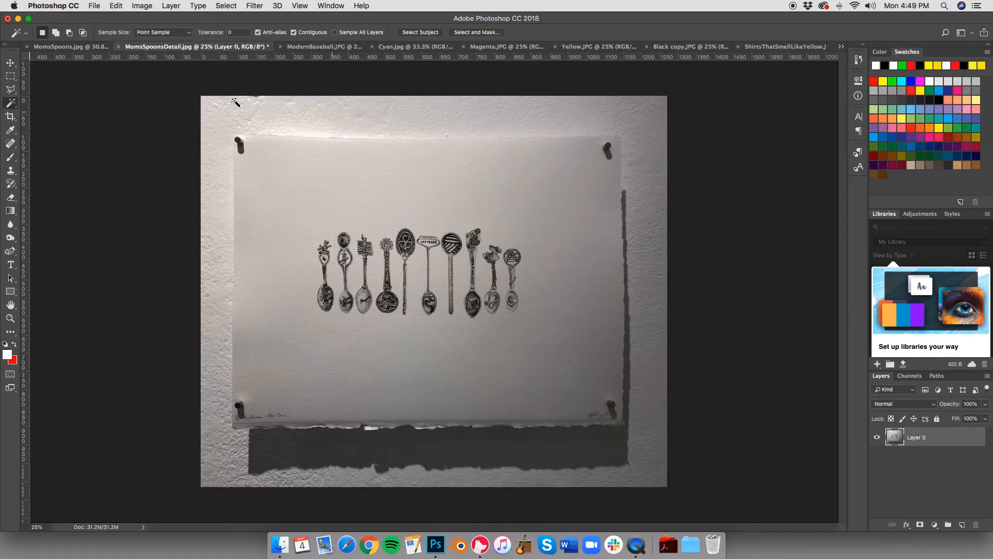
{"action": "left_click", "coordinate": [10, 103]}
{"action": "left_click", "coordinate": [49, 104]}
{"action": "mouse_move", "coordinate": [226, 105]}
{"action": "left_mouse_down"}
{"action": "mouse_move", "coordinate": [311, 120]}
{"action": "mouse_move", "coordinate": [218, 129]}
{"action": "mouse_move", "coordinate": [623, 116]}
{"action": "mouse_move", "coordinate": [268, 484]}
{"action": "mouse_move", "coordinate": [219, 444]}
{"action": "left_mouse_up"}
{"action": "key", "text": "alt+super+z"}
{"action": "key", "text": "alt+super+z"}
Step: Try to outline the paper with the Lasso tool and transform the selected area
{"action": "left_click", "coordinate": [10, 91]}
{"action": "left_click", "coordinate": [29, 93]}
{"action": "mouse_move", "coordinate": [235, 137]}
{"action": "left_mouse_down"}
{"action": "mouse_move", "coordinate": [236, 385]}
{"action": "mouse_move", "coordinate": [249, 430]}
{"action": "mouse_move", "coordinate": [481, 428]}
{"action": "left_mouse_up"}
{"action": "key", "text": "super+d"}
{"action": "mouse_move", "coordinate": [232, 184]}
{"action": "left_mouse_down"}
{"action": "mouse_move", "coordinate": [233, 147]}
{"action": "mouse_move", "coordinate": [464, 140]}
{"action": "mouse_move", "coordinate": [334, 176]}
{"action": "mouse_move", "coordinate": [233, 184]}
{"action": "left_mouse_up"}
{"action": "key", "text": "super+t"}
{"action": "mouse_move", "coordinate": [427, 134]}
{"action": "left_mouse_down"}
{"action": "mouse_move", "coordinate": [428, 115]}
{"action": "mouse_move", "coordinate": [428, 133]}
{"action": "left_mouse_up"}
{"action": "key", "text": "Escape"}
{"action": "key", "text": "super+d"}
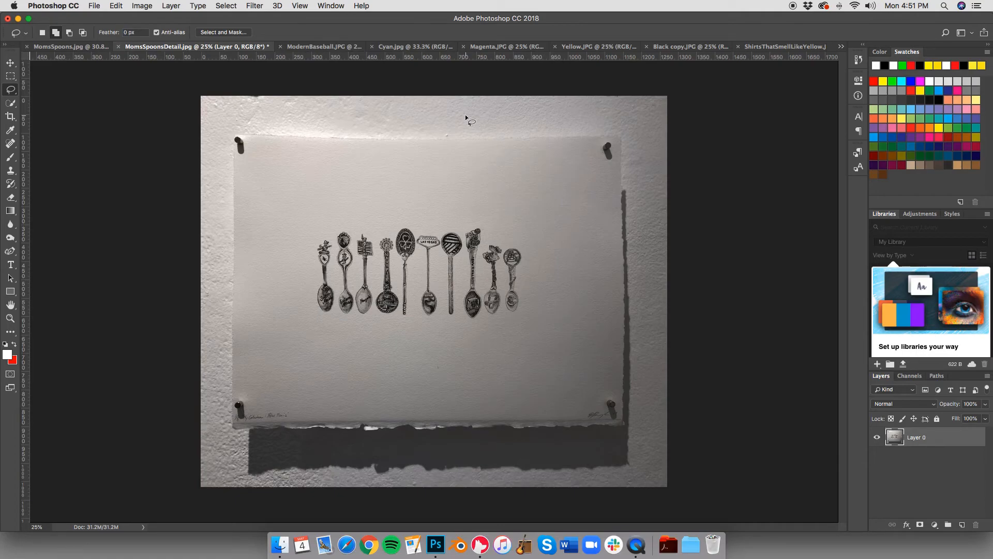
Step: Clone clean paper over the two left-hand pins and the lower-left handwriting with the Clone Stamp at 70 px
{"action": "left_click", "coordinate": [11, 172]}
{"action": "left_click", "coordinate": [270, 165], "text": "alt"}
{"action": "left_click_drag", "start_coordinate": [238, 145], "coordinate": [243, 146]}
{"action": "key", "text": "bracketright"}
{"action": "key", "text": "bracketright"}
{"action": "key", "text": "bracketright"}
{"action": "left_click", "coordinate": [239, 403]}
{"action": "left_click", "coordinate": [252, 399], "text": "alt"}
{"action": "mouse_move", "coordinate": [239, 407]}
{"action": "left_mouse_down"}
{"action": "mouse_move", "coordinate": [290, 415]}
{"action": "mouse_move", "coordinate": [238, 410]}
{"action": "left_mouse_up"}
Step: Clone clean paper over the two right-hand pins and the lower-right handwriting
{"action": "left_click", "coordinate": [609, 393], "text": "alt"}
{"action": "left_click_drag", "start_coordinate": [609, 405], "coordinate": [609, 408]}
{"action": "left_click", "coordinate": [595, 400], "text": "alt"}
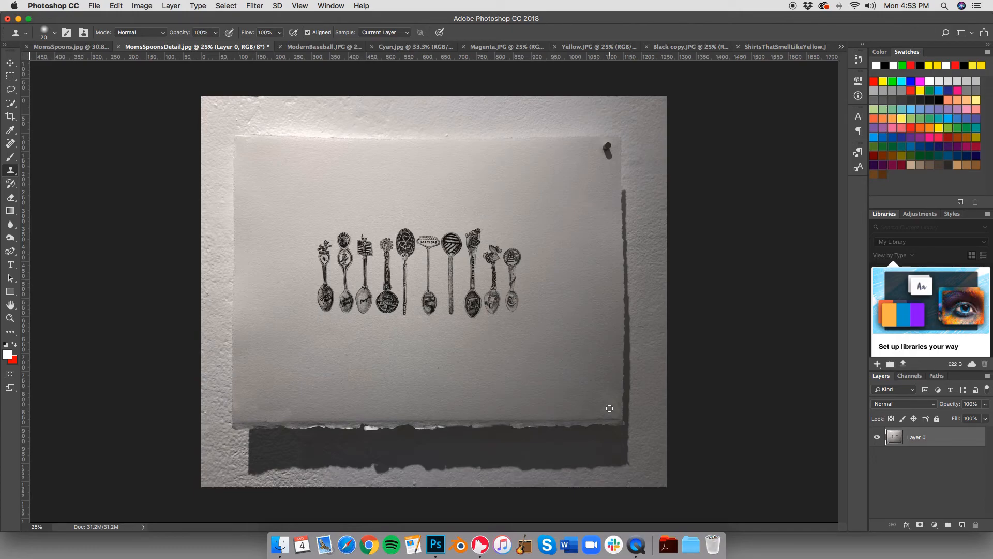
{"action": "left_click_drag", "start_coordinate": [608, 145], "coordinate": [612, 152]}
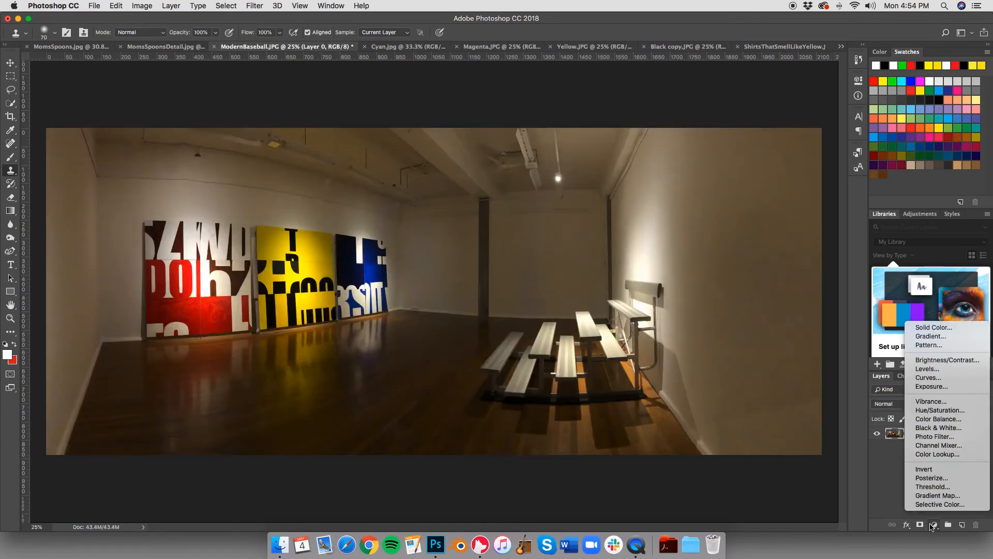
Step: Correct the spoon drawing's color with a Color Balance adjustment, shifting it slightly toward yellow
{"action": "left_click", "coordinate": [921, 440]}
{"action": "left_click_drag", "start_coordinate": [756, 163], "coordinate": [749, 164]}
{"action": "left_click_drag", "start_coordinate": [755, 146], "coordinate": [759, 129]}
{"action": "left_click", "coordinate": [942, 495]}
{"action": "right_click", "coordinate": [962, 433]}
{"action": "left_click", "coordinate": [851, 405]}
Step: Switch to Cyan.jpg and rotate the photo slightly with the Crop tool to level the painting
{"action": "left_click", "coordinate": [380, 47]}
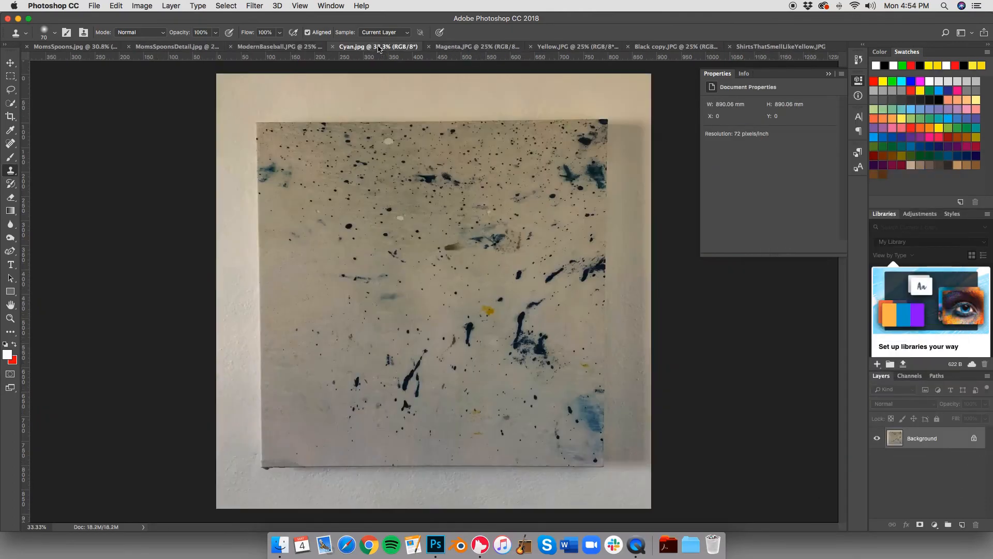
{"action": "left_click", "coordinate": [11, 116]}
{"action": "left_click_drag", "start_coordinate": [668, 330], "coordinate": [668, 331]}
{"action": "key", "text": "Return"}
Step: Frame the Cyan painting with two vertical and two horizontal guides on the surrounding wall
{"action": "left_click_drag", "start_coordinate": [28, 222], "coordinate": [240, 220]}
{"action": "left_click", "coordinate": [296, 6]}
{"action": "left_click", "coordinate": [78, 216]}
{"action": "left_click", "coordinate": [238, 191]}
{"action": "key", "text": "Return"}
{"action": "key", "text": "v"}
{"action": "left_click_drag", "start_coordinate": [26, 111], "coordinate": [632, 130]}
{"action": "left_click_drag", "start_coordinate": [517, 58], "coordinate": [515, 489]}
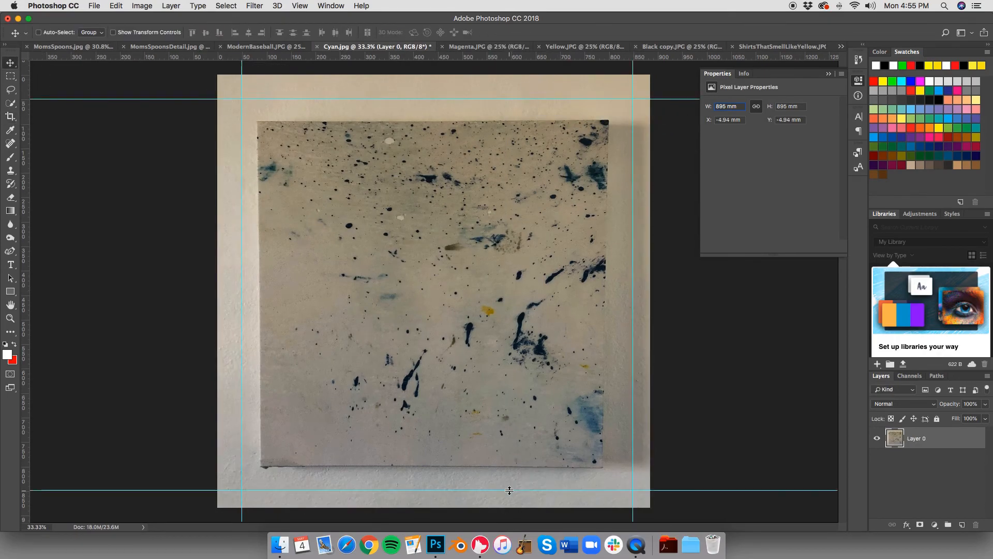
Step: Crop Cyan.jpg to the square marked by the guides and straighten it along the painting's upper edge
{"action": "key", "text": "c"}
{"action": "left_click_drag", "start_coordinate": [241, 97], "coordinate": [629, 486]}
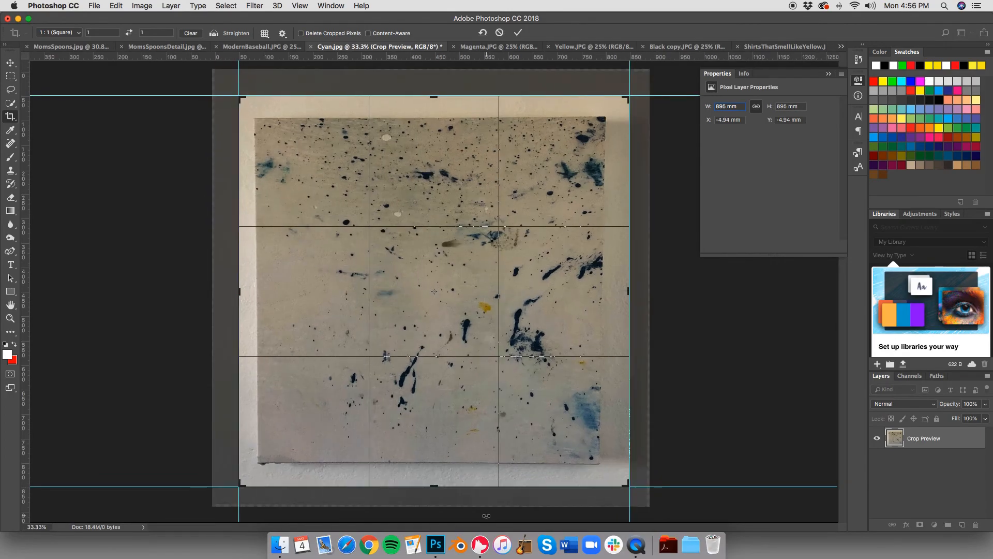
{"action": "key", "text": "Left"}
{"action": "key", "text": "Left"}
{"action": "key", "text": "Right"}
{"action": "key", "text": "Right"}
{"action": "key", "text": "Right"}
{"action": "key", "text": "Right"}
{"action": "key", "text": "Right"}
{"action": "left_click", "coordinate": [214, 33]}
{"action": "left_click_drag", "start_coordinate": [259, 118], "coordinate": [609, 117]}
{"action": "key", "text": "Return"}
Step: Remove all four guides from Cyan.jpg
{"action": "key", "text": "v"}
{"action": "left_click_drag", "start_coordinate": [217, 96], "coordinate": [215, 42]}
{"action": "left_click_drag", "start_coordinate": [228, 487], "coordinate": [233, 44]}
{"action": "left_click_drag", "start_coordinate": [243, 84], "coordinate": [24, 86]}
{"action": "left_click_drag", "start_coordinate": [634, 249], "coordinate": [731, 256]}
Step: Try a Hue/Saturation adjustment layer on Cyan.jpg with the hue shifted to about -4
{"action": "left_click", "coordinate": [934, 524]}
{"action": "left_click", "coordinate": [926, 412]}
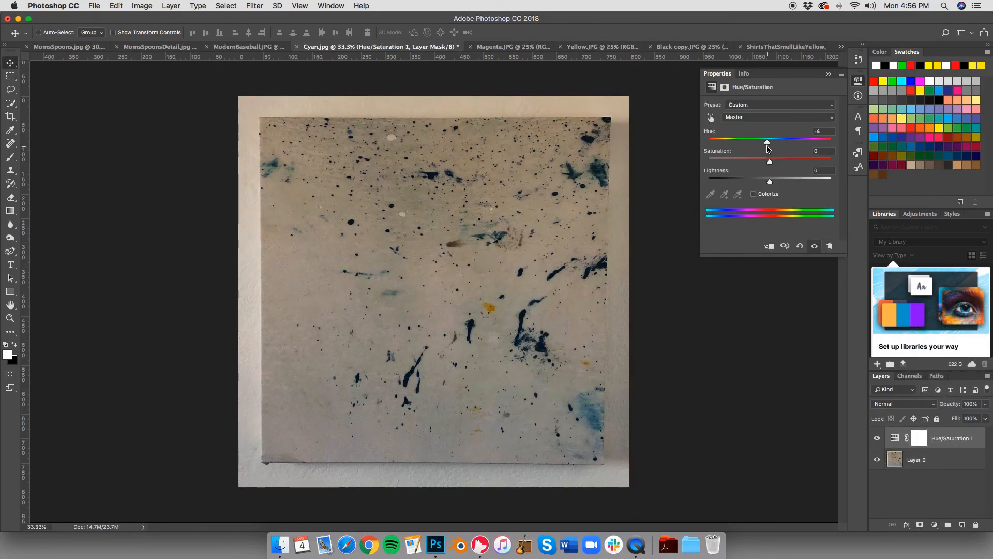
{"action": "right_click", "coordinate": [966, 439]}
{"action": "left_click", "coordinate": [935, 158]}
{"action": "key", "text": "Return"}
Step: Add a Color Balance adjustment to Cyan.jpg, shifting slightly toward blue and cyan, and flatten the image
{"action": "left_click", "coordinate": [934, 524]}
{"action": "left_click", "coordinate": [951, 421]}
{"action": "left_click_drag", "start_coordinate": [756, 164], "coordinate": [761, 165]}
{"action": "left_click_drag", "start_coordinate": [756, 128], "coordinate": [749, 129]}
{"action": "left_click", "coordinate": [937, 481]}
Step: Switch to Magenta.JPG and convert its locked background into an editable layer
{"action": "key", "text": "ctrl+Tab"}
{"action": "double_click", "coordinate": [944, 440]}
{"action": "key", "text": "Return"}
Step: Turn off snapping and frame the Magenta painting with two vertical and two horizontal guides just outside its edges
{"action": "left_click_drag", "start_coordinate": [24, 276], "coordinate": [280, 262]}
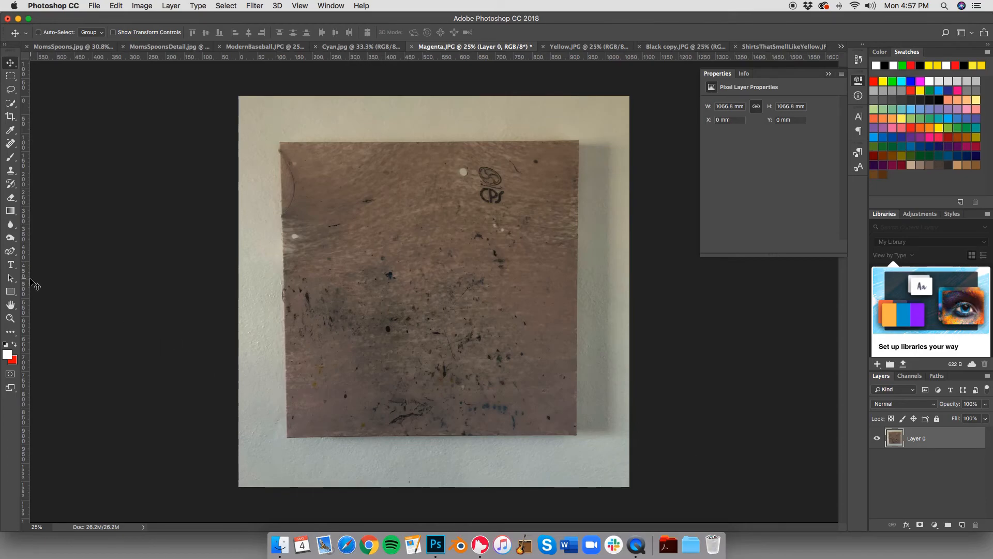
{"action": "left_click_drag", "start_coordinate": [26, 277], "coordinate": [279, 262]}
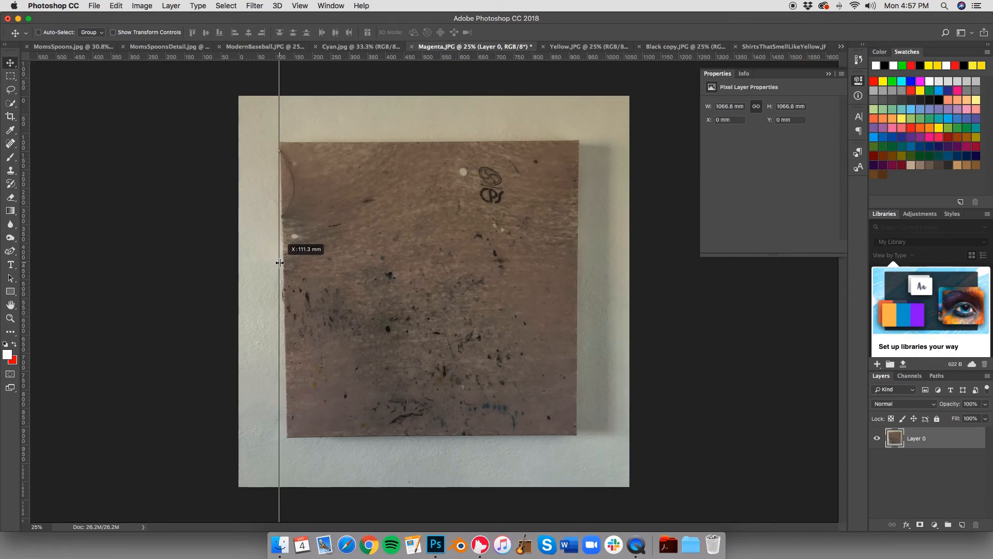
{"action": "left_click_drag", "start_coordinate": [280, 262], "coordinate": [276, 263]}
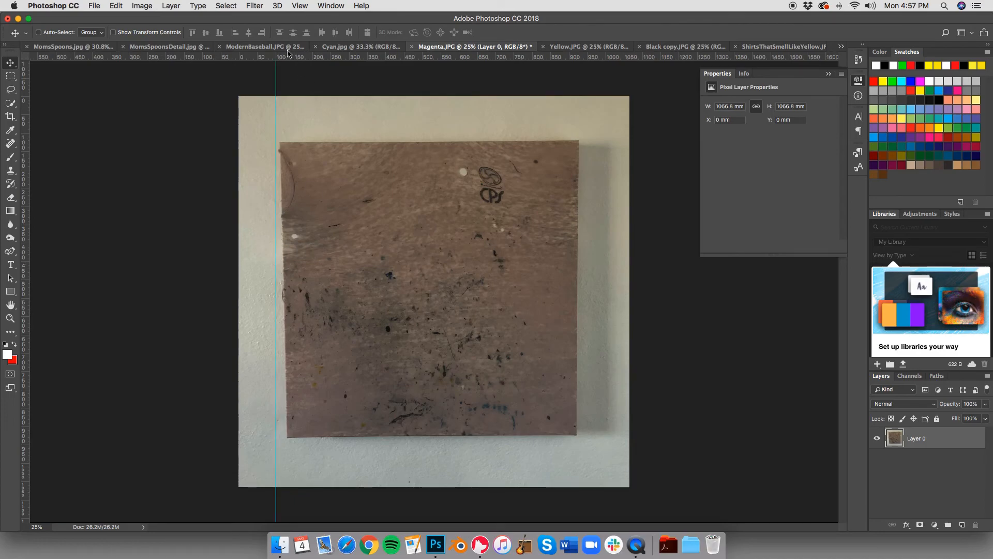
{"action": "left_click", "coordinate": [296, 6]}
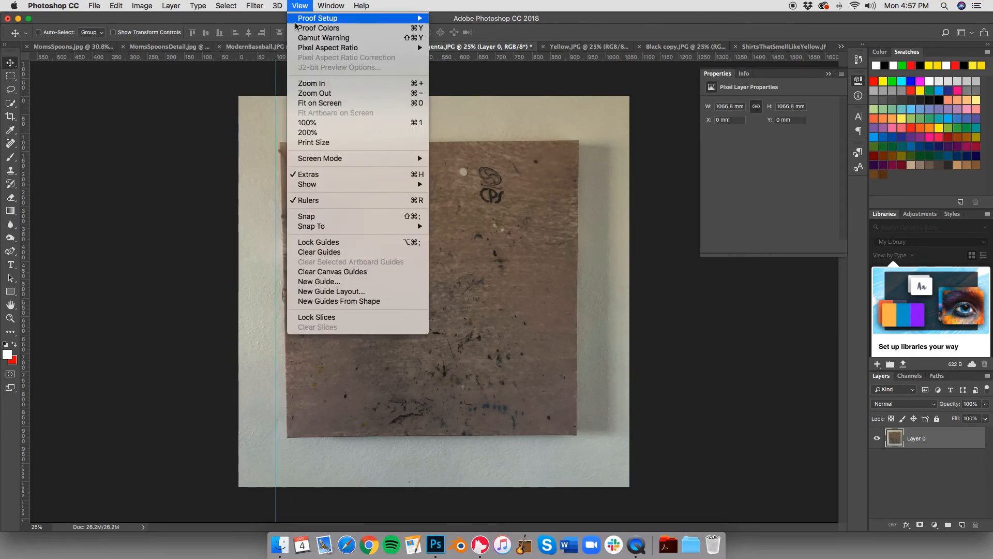
{"action": "left_click", "coordinate": [303, 217]}
{"action": "left_click_drag", "start_coordinate": [278, 221], "coordinate": [276, 222]}
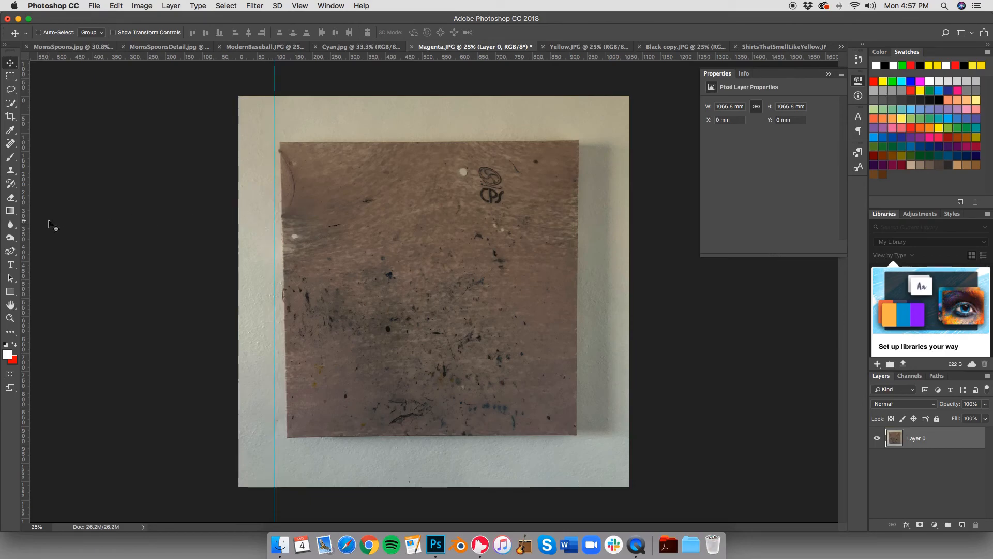
{"action": "left_click_drag", "start_coordinate": [26, 233], "coordinate": [604, 187]}
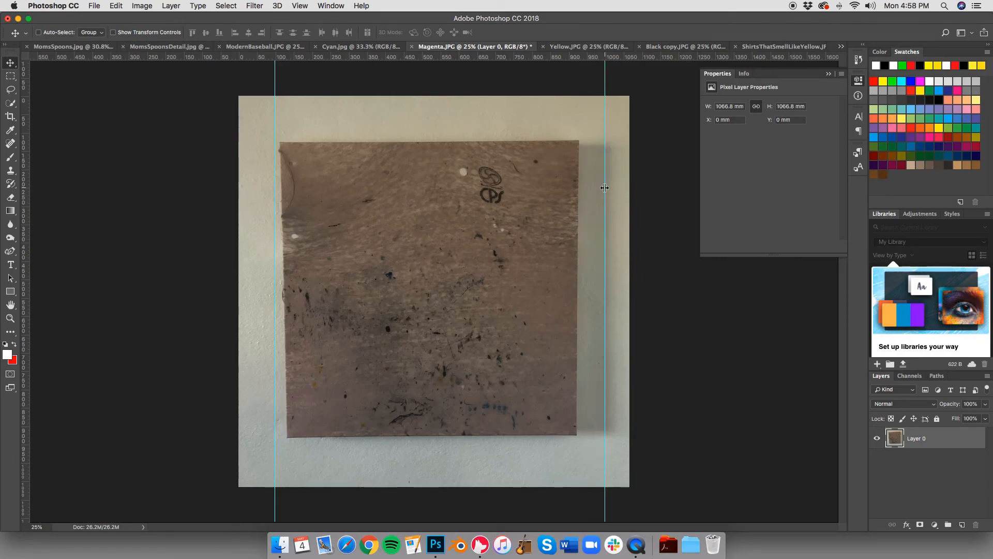
{"action": "left_click_drag", "start_coordinate": [479, 55], "coordinate": [468, 132]}
{"action": "left_click_drag", "start_coordinate": [486, 58], "coordinate": [489, 462]}
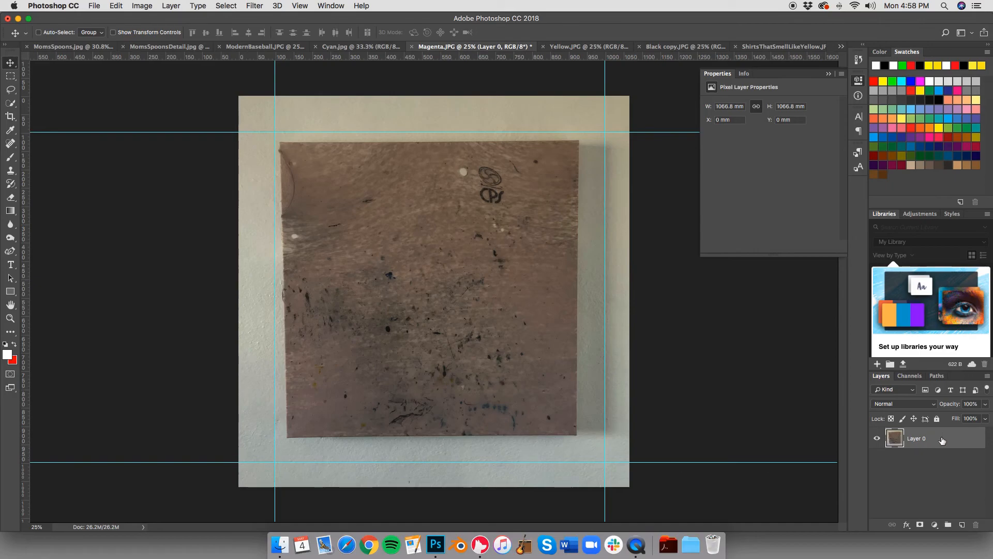
Step: Distort the Magenta layer with Free Transform until the painting's four corners meet the guide intersections
{"action": "key", "text": "super+t"}
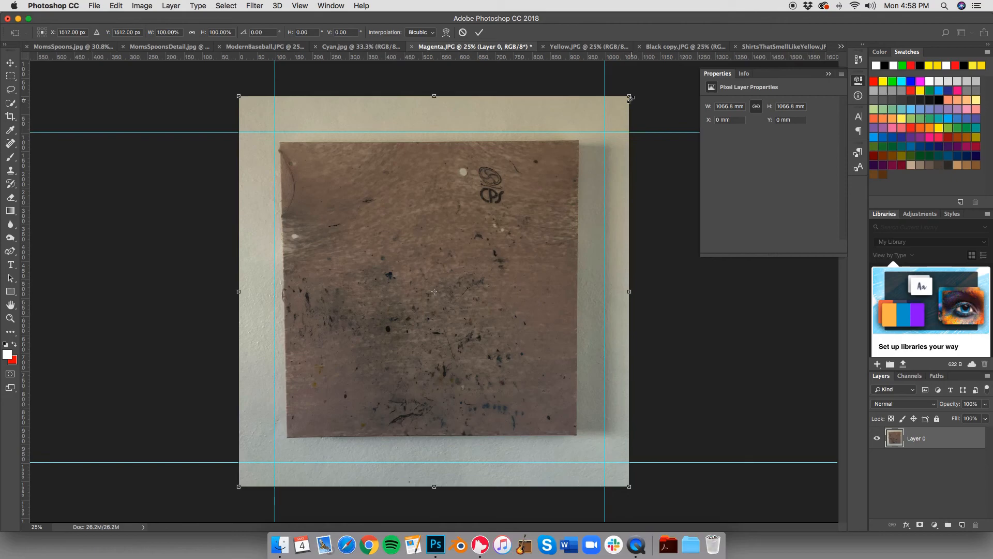
{"action": "left_click_drag", "start_coordinate": [630, 96], "coordinate": [658, 89]}
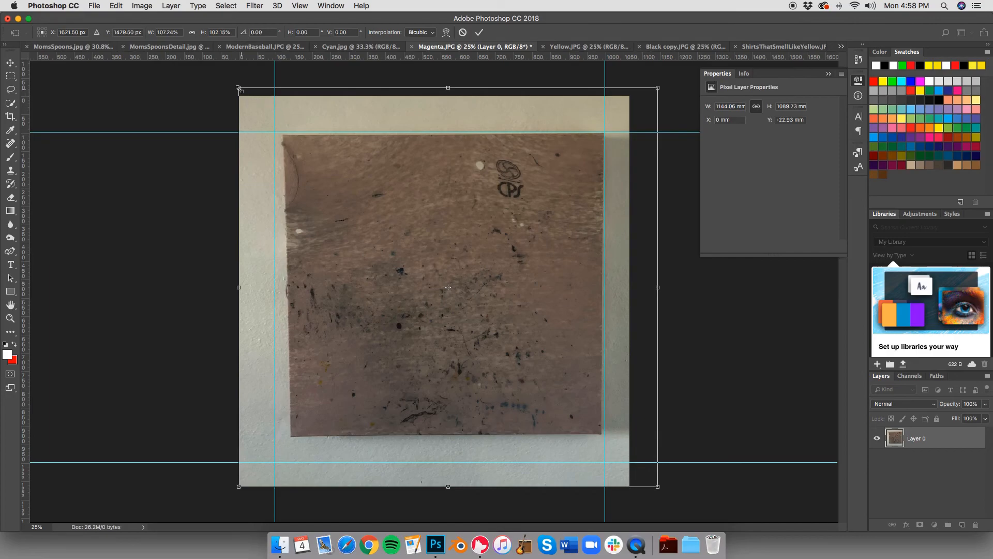
{"action": "left_click_drag", "start_coordinate": [236, 87], "coordinate": [228, 84]}
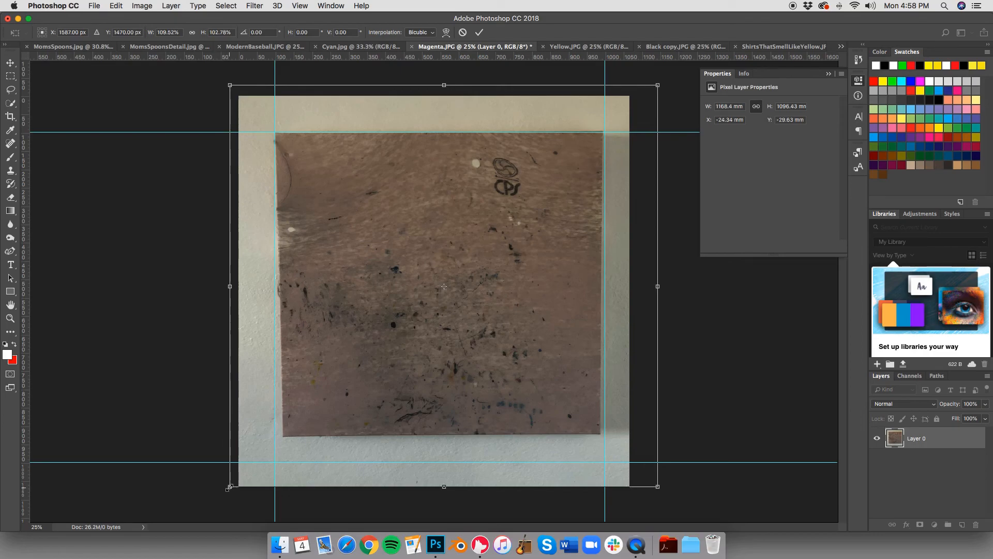
{"action": "left_click_drag", "start_coordinate": [229, 487], "coordinate": [227, 492]}
{"action": "key", "text": "super+z"}
{"action": "left_click_drag", "start_coordinate": [230, 487], "coordinate": [215, 523]}
{"action": "left_click_drag", "start_coordinate": [658, 487], "coordinate": [667, 522]}
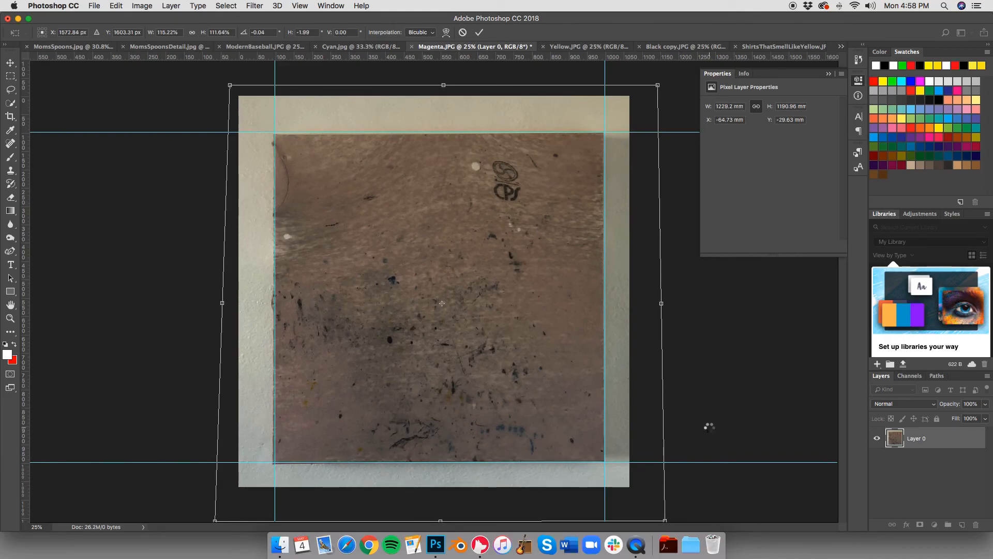
{"action": "key", "text": "Return"}
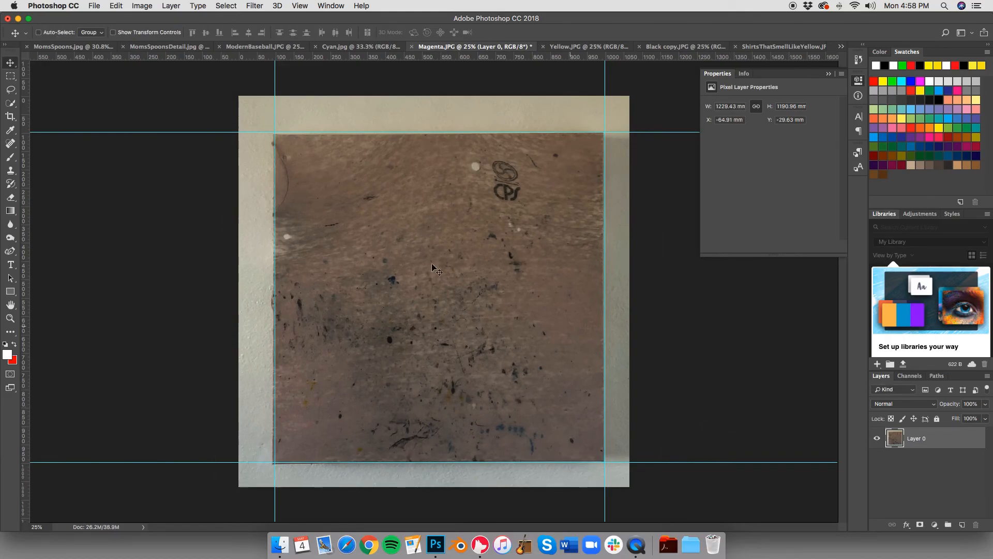
Step: Remove all four guides from Magenta.JPG
{"action": "left_click_drag", "start_coordinate": [274, 75], "coordinate": [16, 74]}
{"action": "left_click_drag", "start_coordinate": [605, 79], "coordinate": [18, 83]}
{"action": "left_click_drag", "start_coordinate": [156, 133], "coordinate": [150, 47]}
{"action": "left_click_drag", "start_coordinate": [166, 462], "coordinate": [112, 39]}
Step: Crop Magenta.JPG to a 1:1 square around the painting, leaving a narrow border of wall
{"action": "left_click", "coordinate": [11, 116]}
{"action": "left_click_drag", "start_coordinate": [238, 95], "coordinate": [252, 120]}
{"action": "left_click_drag", "start_coordinate": [614, 472], "coordinate": [601, 459]}
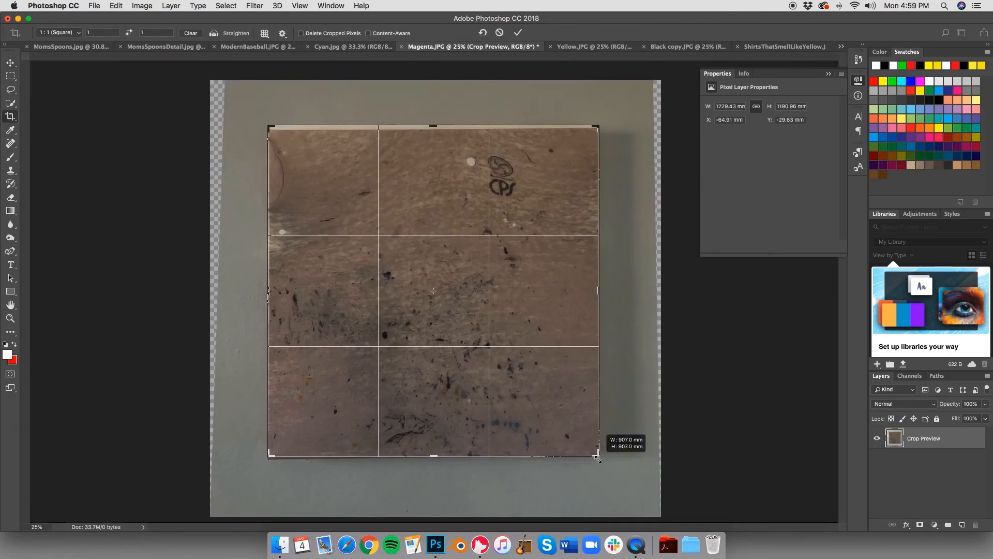
{"action": "key", "text": "super+z"}
{"action": "left_click_drag", "start_coordinate": [256, 116], "coordinate": [243, 104]}
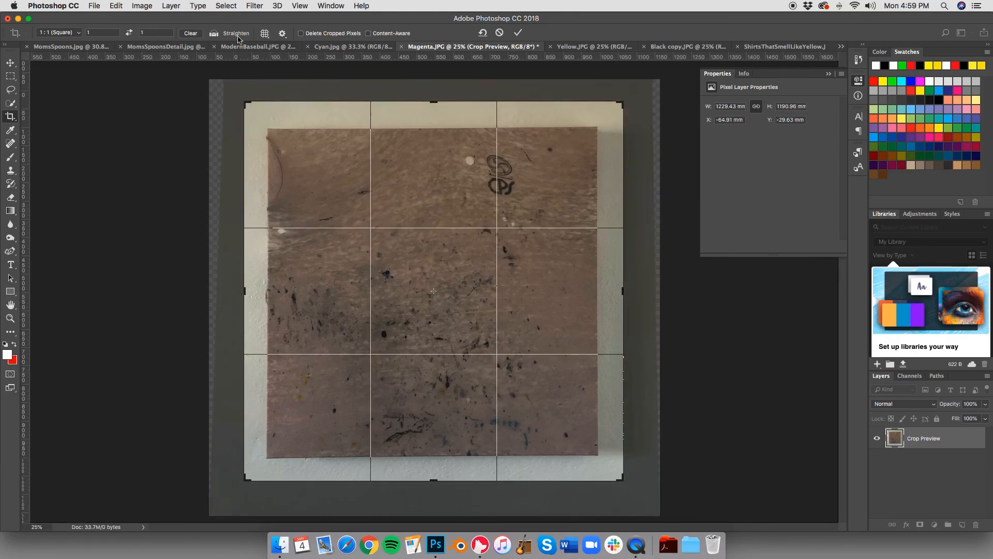
{"action": "key", "text": "Return"}
Step: Switch to Yellow.JPG and place two vertical and two horizontal guides around the painting
{"action": "left_click", "coordinate": [551, 46]}
{"action": "key", "text": "v"}
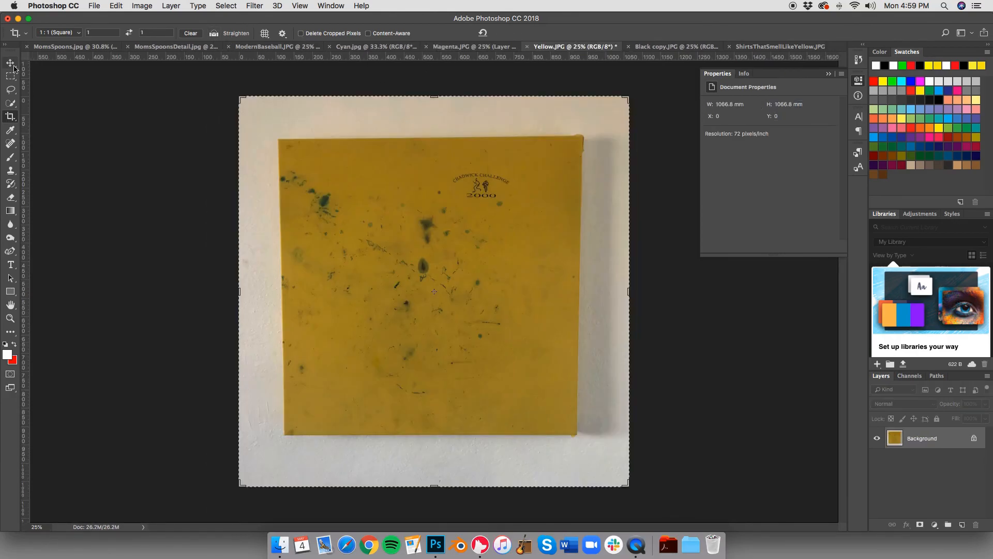
{"action": "left_click_drag", "start_coordinate": [24, 103], "coordinate": [275, 102]}
{"action": "left_click_drag", "start_coordinate": [23, 145], "coordinate": [604, 111]}
{"action": "left_click_drag", "start_coordinate": [543, 58], "coordinate": [527, 460]}
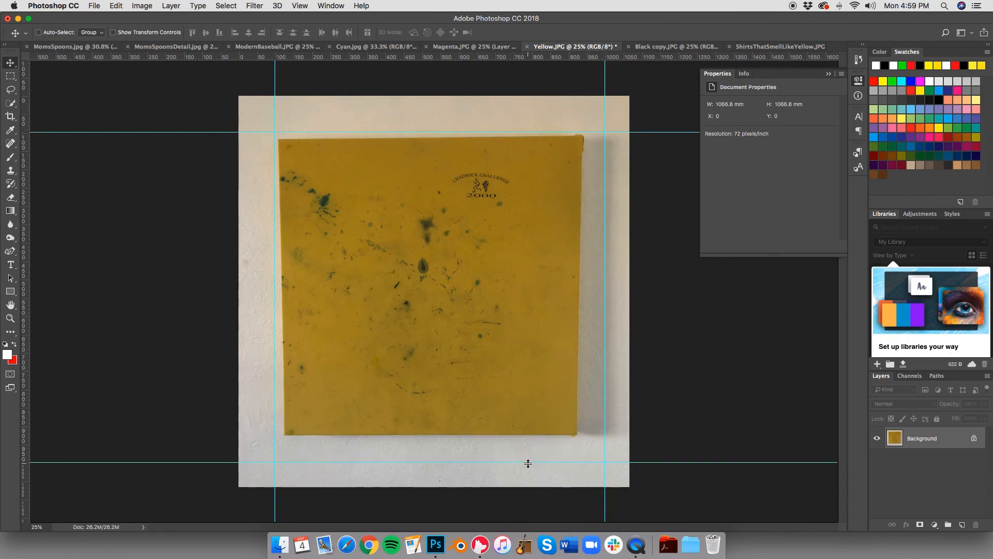
Step: Unlock Yellow.JPG's background and distort it with Free Transform so the painting's corners meet the guides
{"action": "left_click", "coordinate": [974, 438]}
{"action": "key", "text": "super+t"}
{"action": "left_click_drag", "start_coordinate": [239, 486], "coordinate": [221, 524]}
{"action": "left_click_drag", "start_coordinate": [239, 95], "coordinate": [233, 85]}
{"action": "left_click_drag", "start_coordinate": [629, 96], "coordinate": [652, 91]}
{"action": "left_click_drag", "start_coordinate": [629, 486], "coordinate": [663, 515]}
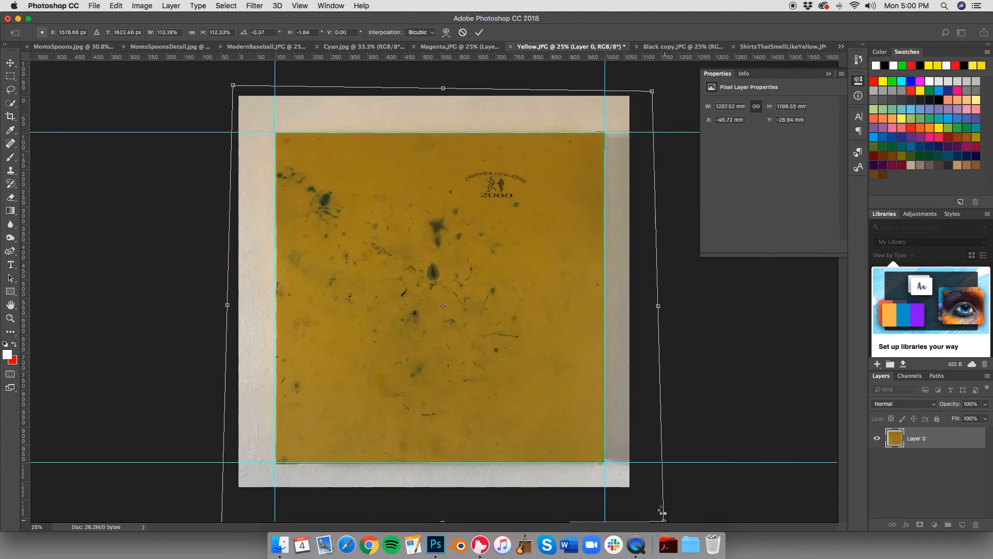
{"action": "key", "text": "Return"}
Step: Switch to Black copy.JPG and frame the painting with two horizontal and two vertical guides
{"action": "left_click", "coordinate": [682, 46]}
{"action": "left_click", "coordinate": [302, 6]}
{"action": "left_click_drag", "start_coordinate": [321, 58], "coordinate": [321, 132]}
{"action": "left_click_drag", "start_coordinate": [399, 58], "coordinate": [401, 462]}
{"action": "left_click_drag", "start_coordinate": [23, 323], "coordinate": [275, 323]}
{"action": "left_click_drag", "start_coordinate": [23, 320], "coordinate": [605, 316]}
Step: Unlock Black copy.JPG's background and distort it with Free Transform so the black painting's corners meet the guides
{"action": "left_click", "coordinate": [973, 439]}
{"action": "key", "text": "super+t"}
{"action": "left_click_drag", "start_coordinate": [630, 96], "coordinate": [648, 91]}
{"action": "left_click_drag", "start_coordinate": [629, 487], "coordinate": [659, 519]}
{"action": "left_click_drag", "start_coordinate": [239, 95], "coordinate": [228, 91]}
{"action": "left_click_drag", "start_coordinate": [239, 486], "coordinate": [223, 520]}
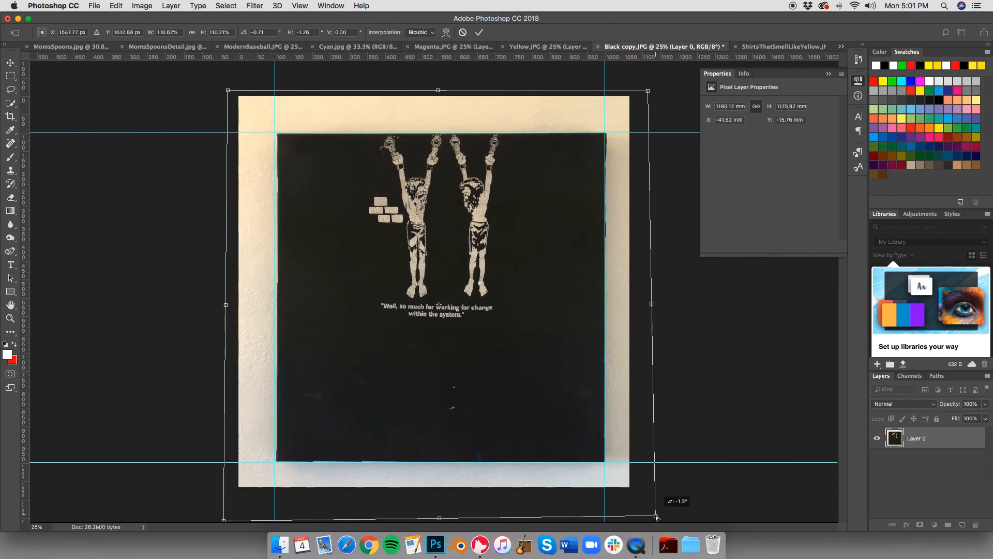
{"action": "key", "text": "Return"}
Step: In ShirtsThatSmellLikeYellow.JPG, add a Color Balance layer with midtones +16, -9 and -21, and a two-point Curves layer slightly increasing contrast
{"action": "key", "text": "ctrl+Tab"}
{"action": "left_click", "coordinate": [935, 524]}
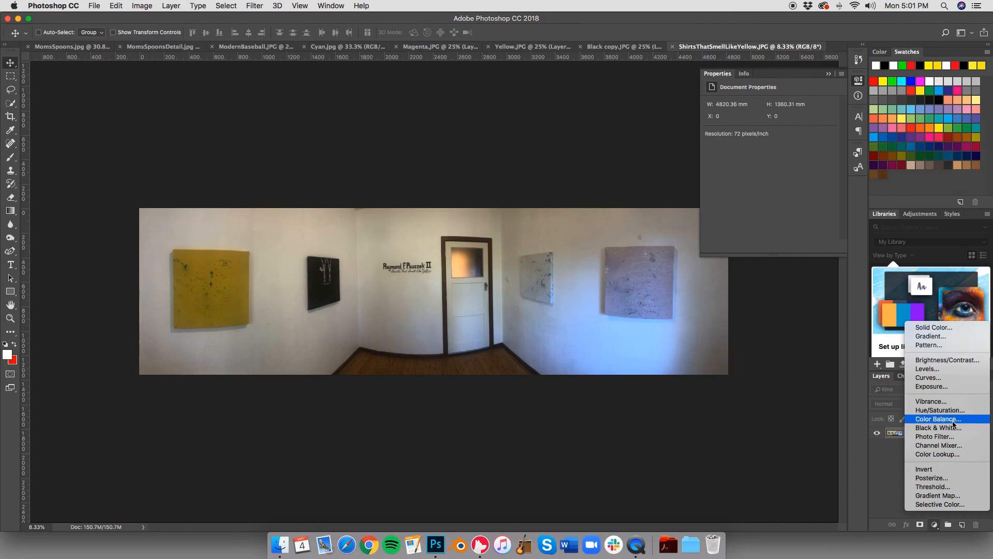
{"action": "left_click", "coordinate": [936, 419]}
{"action": "mouse_move", "coordinate": [756, 164]}
{"action": "left_mouse_down"}
{"action": "mouse_move", "coordinate": [745, 163]}
{"action": "mouse_move", "coordinate": [751, 147]}
{"action": "left_mouse_up"}
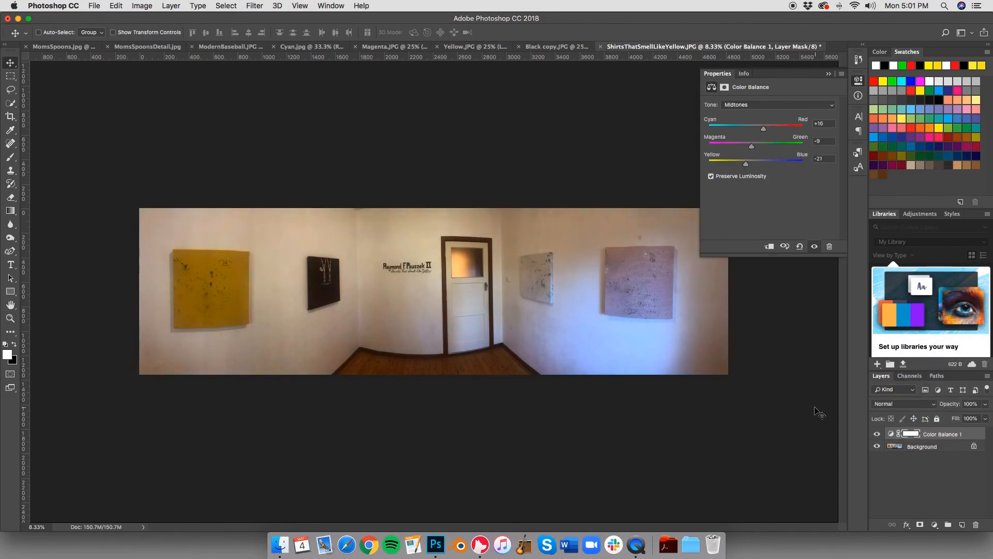
{"action": "left_click", "coordinate": [934, 524]}
{"action": "left_click", "coordinate": [931, 380]}
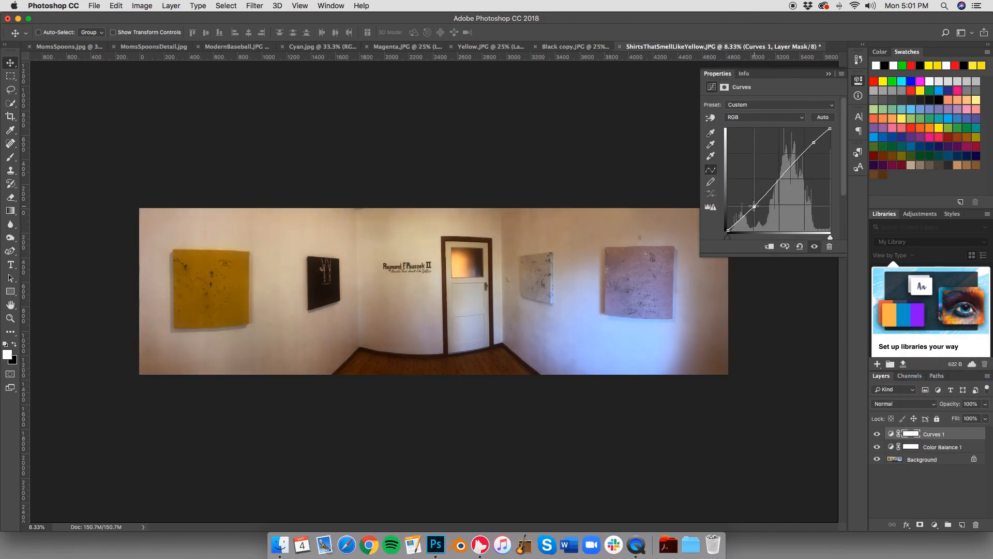
Step: Review the edited MomsSpoons.jpg, MomsSpoonsDetail.jpg and ModernBaseball.JPG documents in turn
{"action": "left_click", "coordinate": [77, 46]}
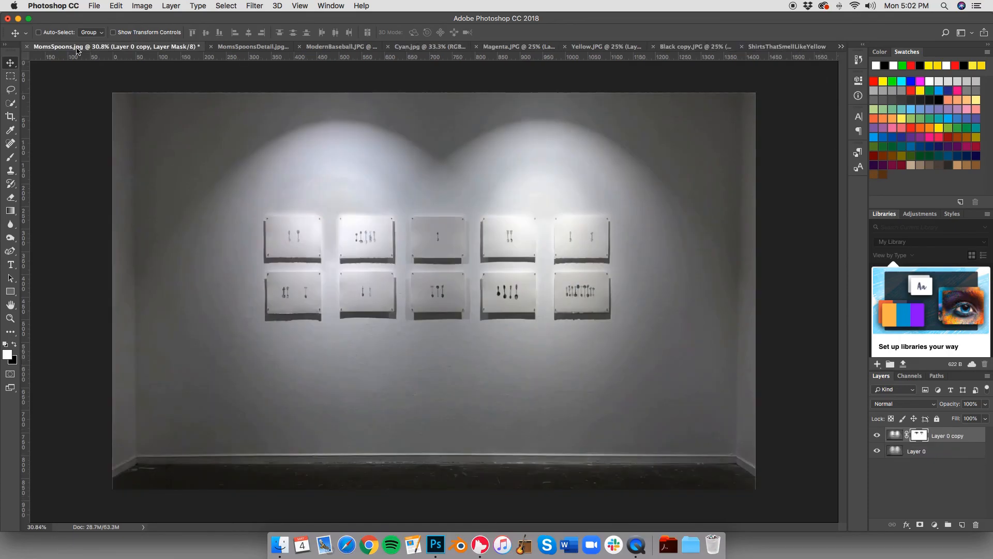
{"action": "left_click", "coordinate": [238, 48]}
{"action": "left_click", "coordinate": [307, 46]}
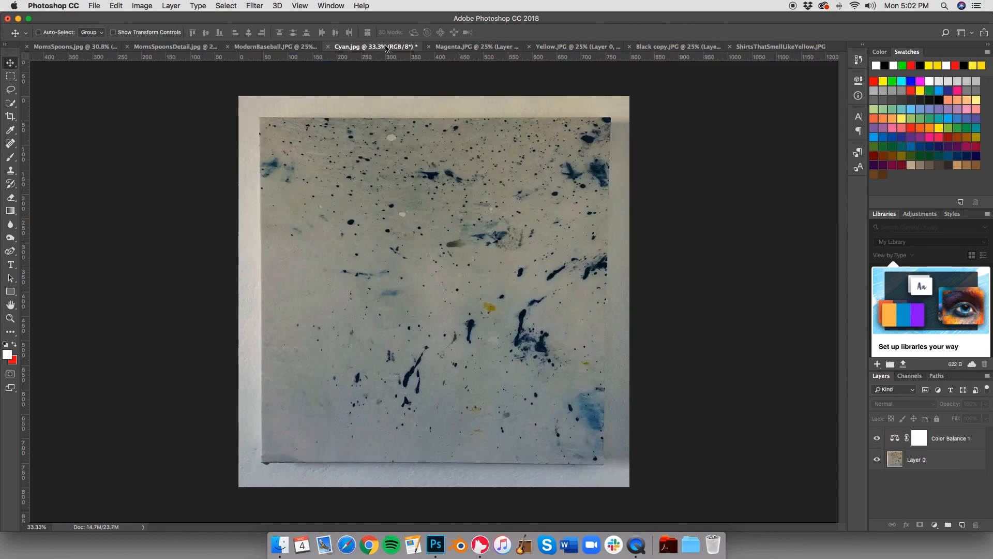
Step: Compare Cyan.jpg with and without its Color Balance layer, leave the layer shown, and return to ShirtsThatSmellLikeYellow.JPG
{"action": "left_click", "coordinate": [396, 46]}
{"action": "left_click", "coordinate": [878, 440]}
{"action": "left_click", "coordinate": [878, 440]}
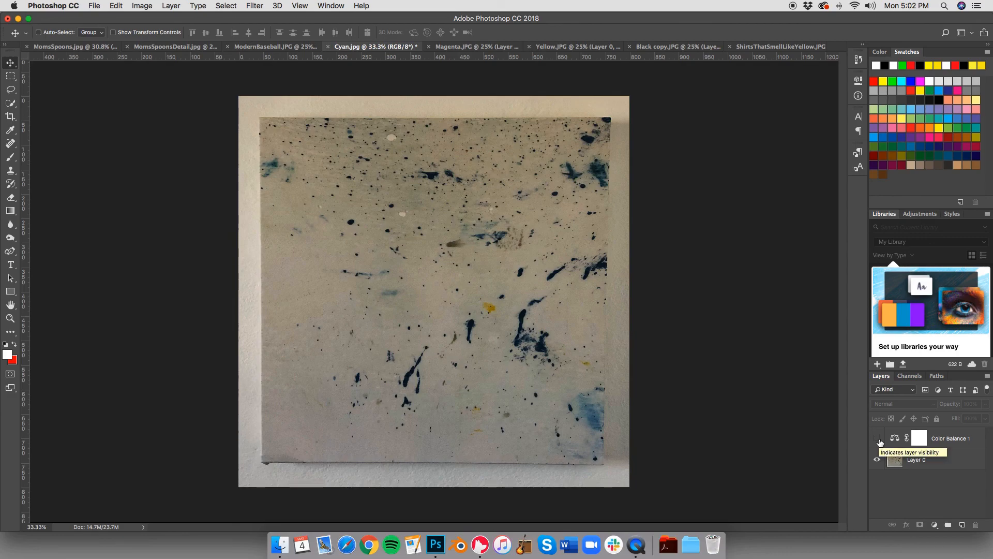
{"action": "left_click", "coordinate": [879, 440]}
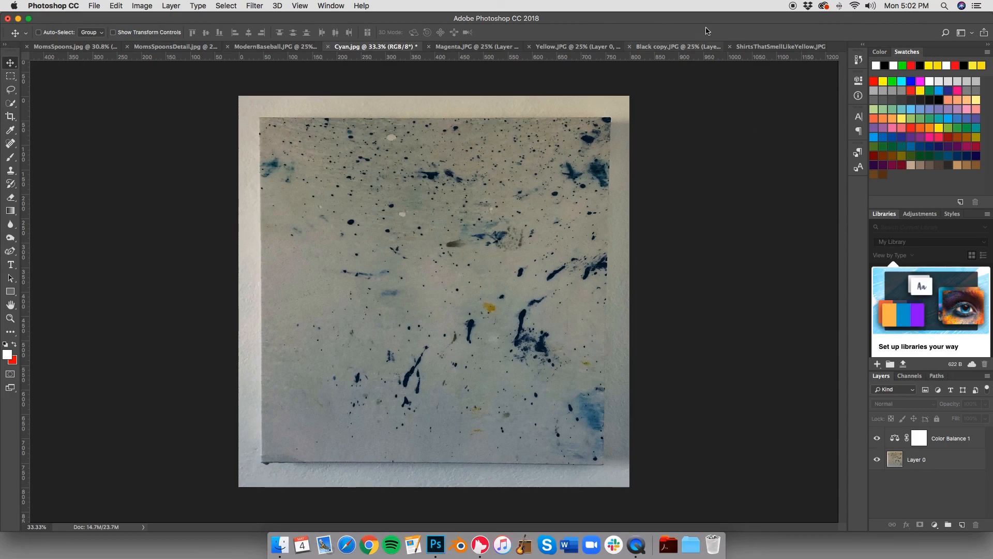
{"action": "left_click", "coordinate": [756, 47]}
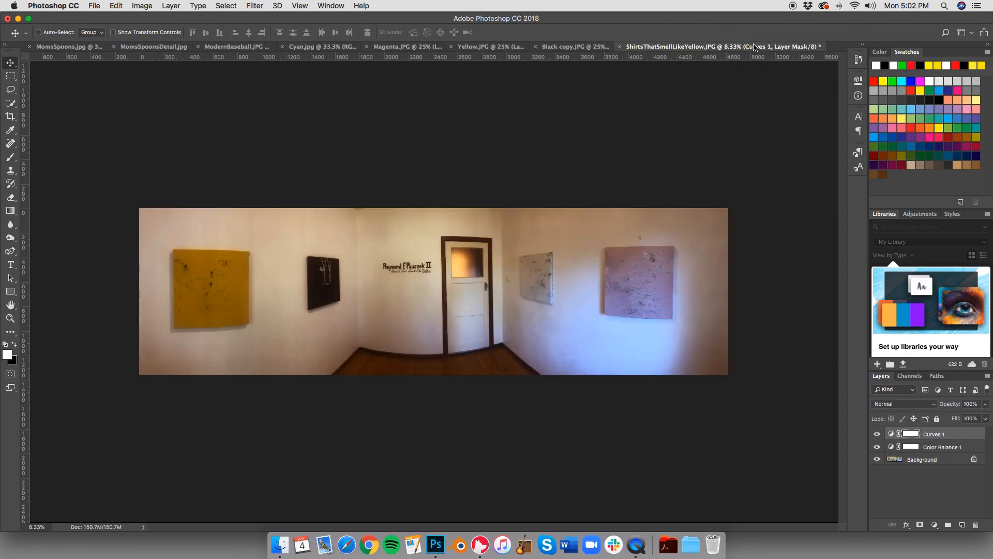